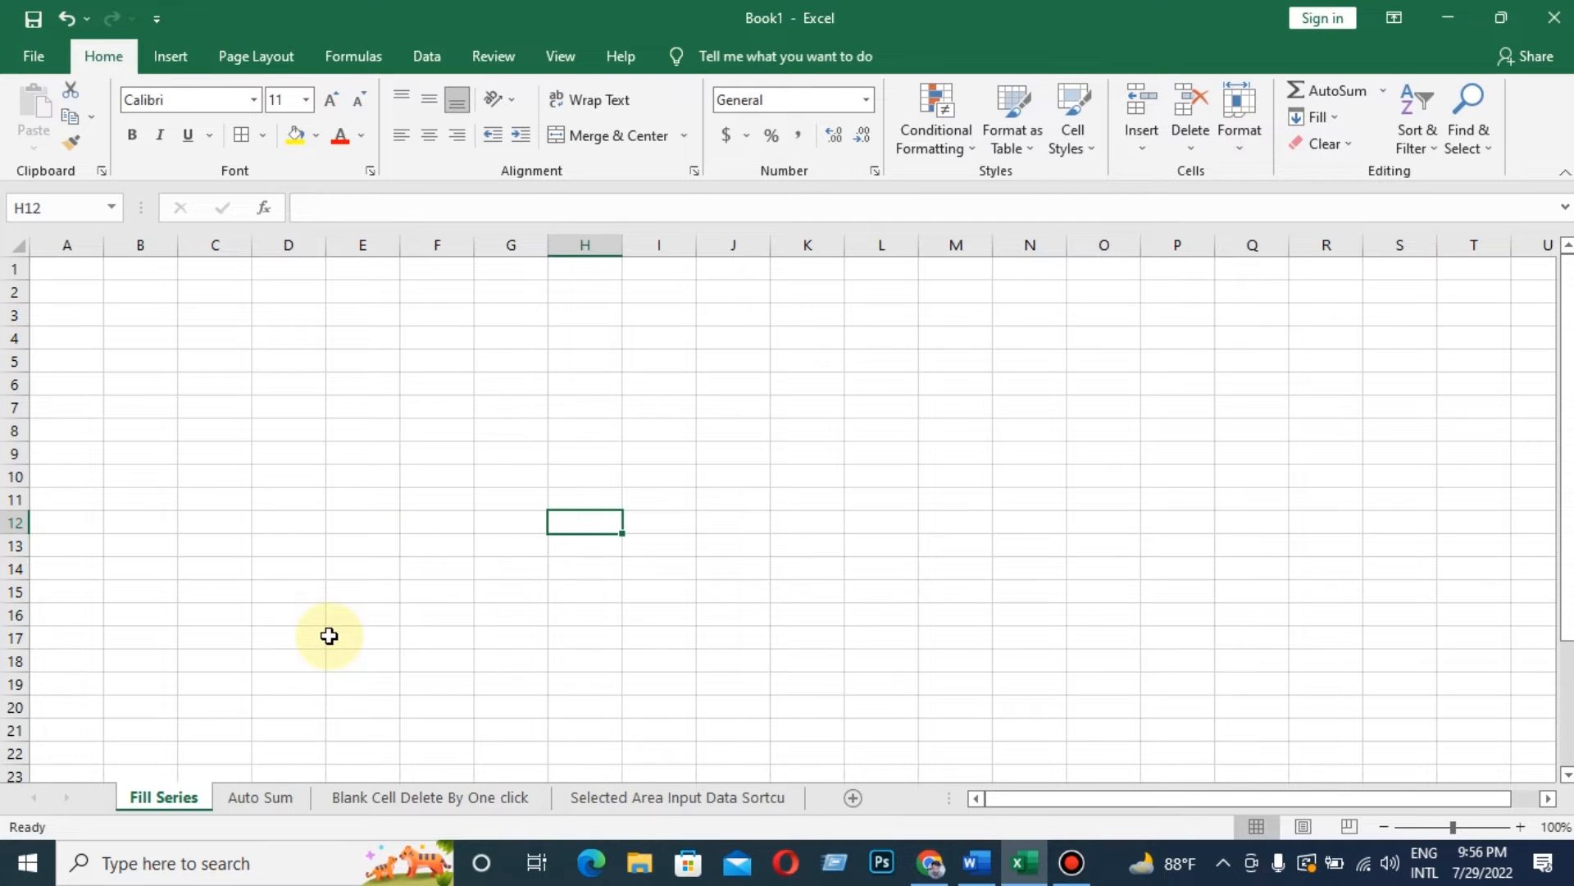
Enter 1 in cell E2 and copy it down column E through row 27
click(361, 343)
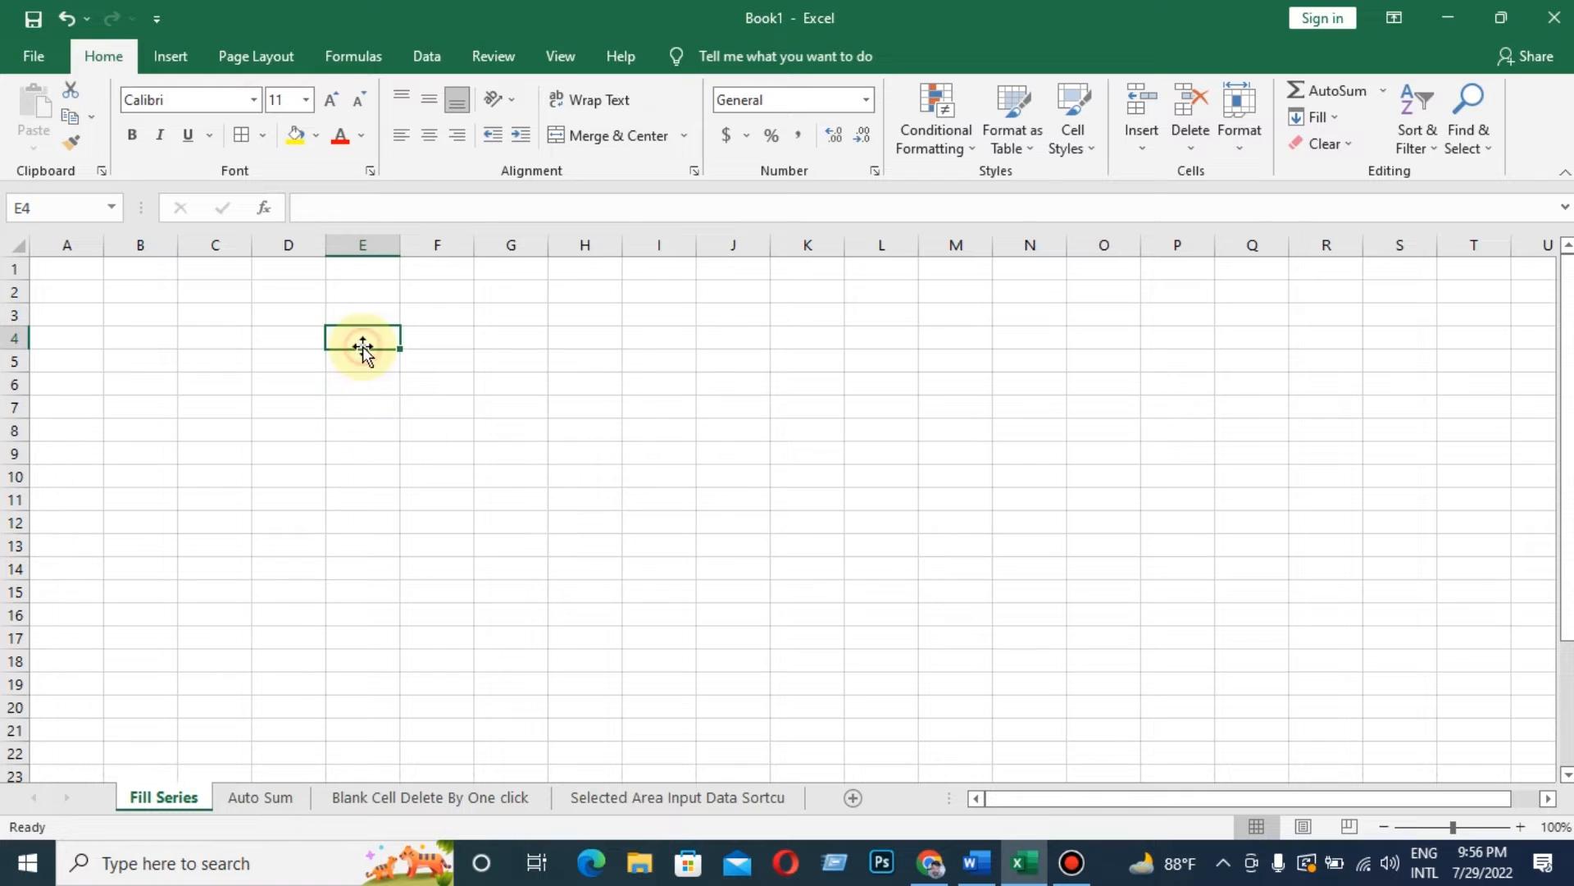
click(354, 295)
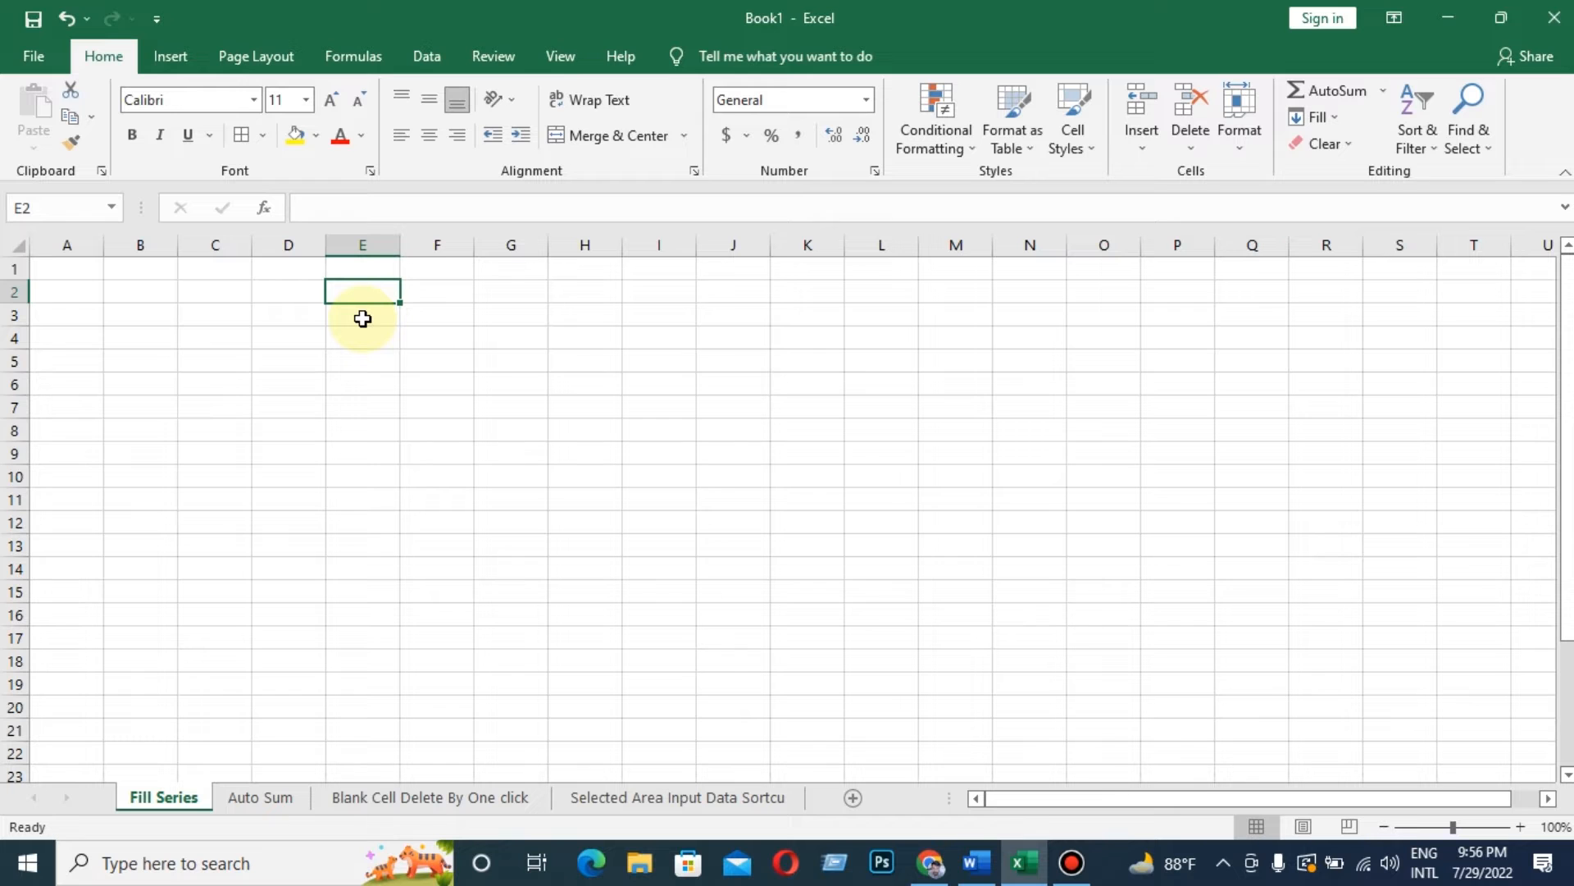
text(1)
click(363, 316)
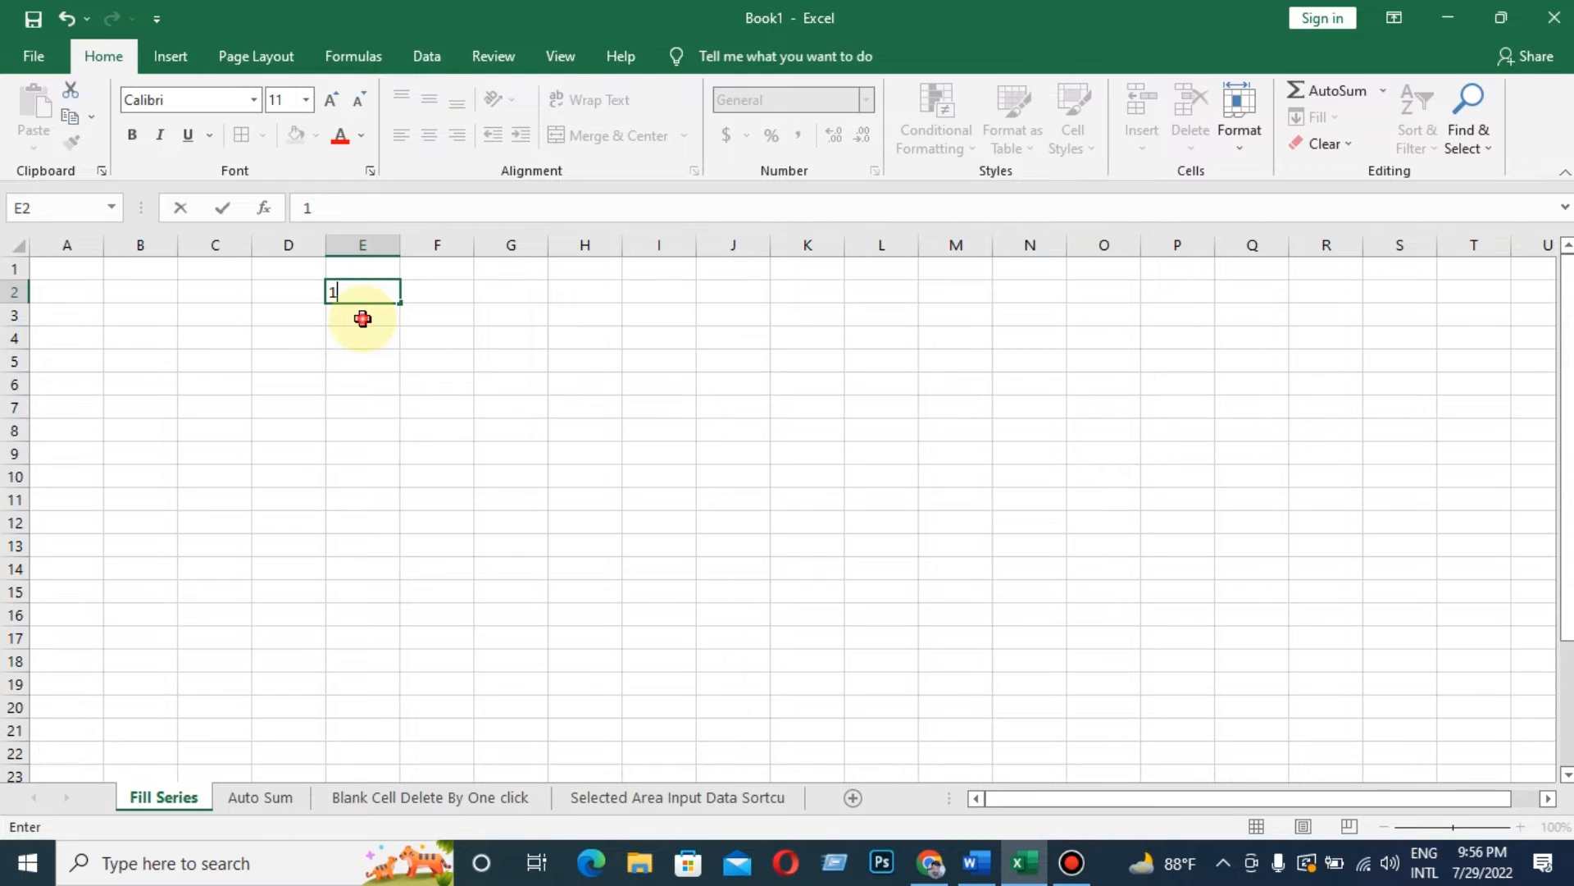
click(386, 293)
drag(398, 301, 414, 734)
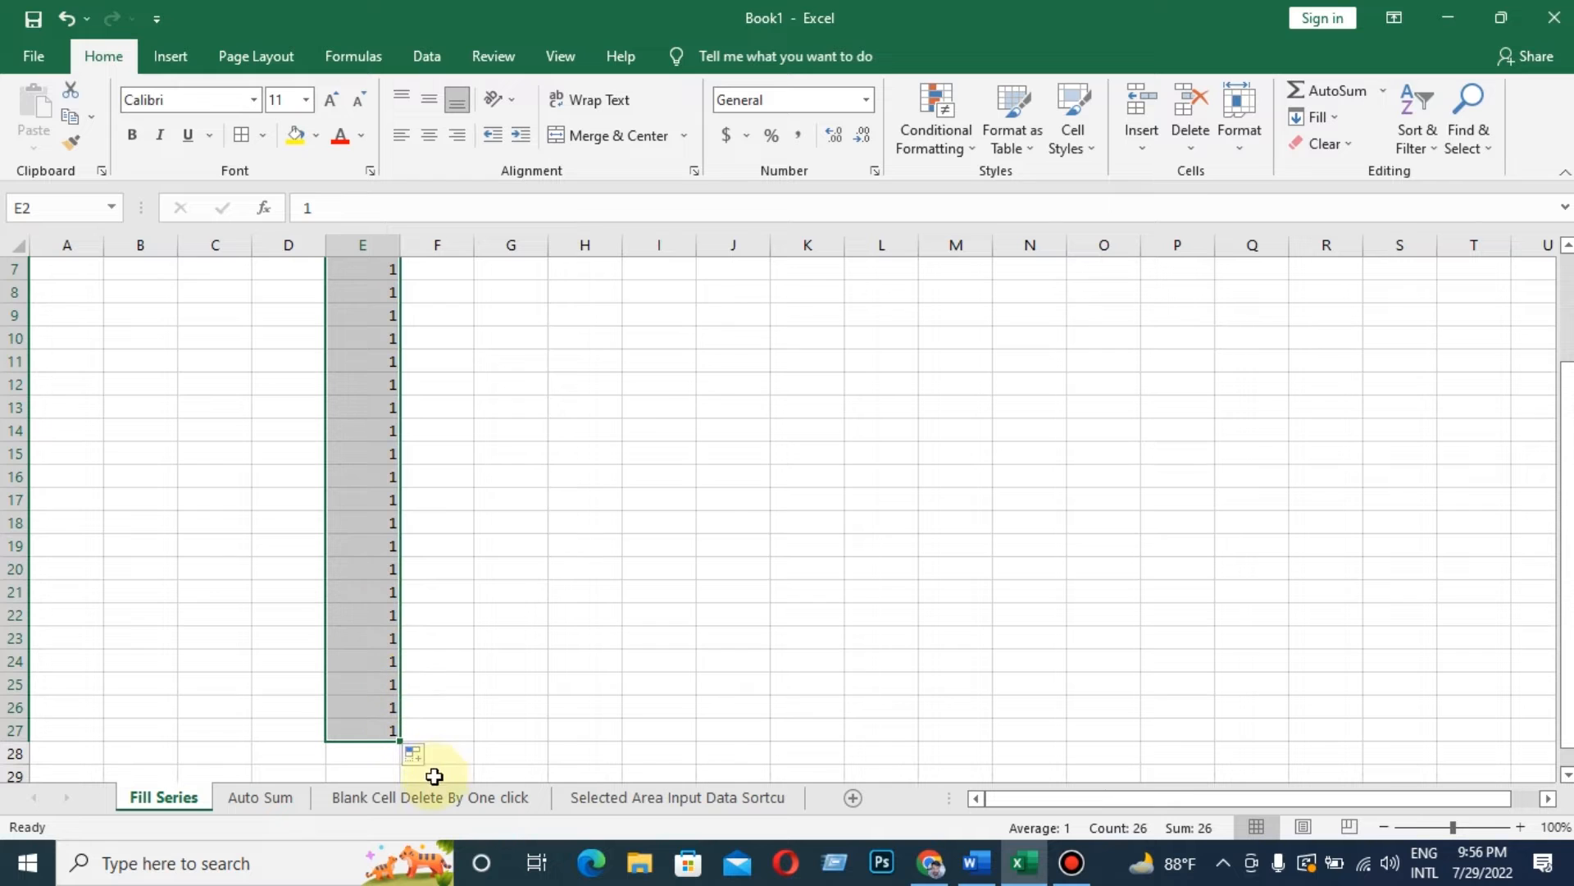
Switch the copied range E2:E27 to Fill Series so it counts from 1 to 26
click(433, 759)
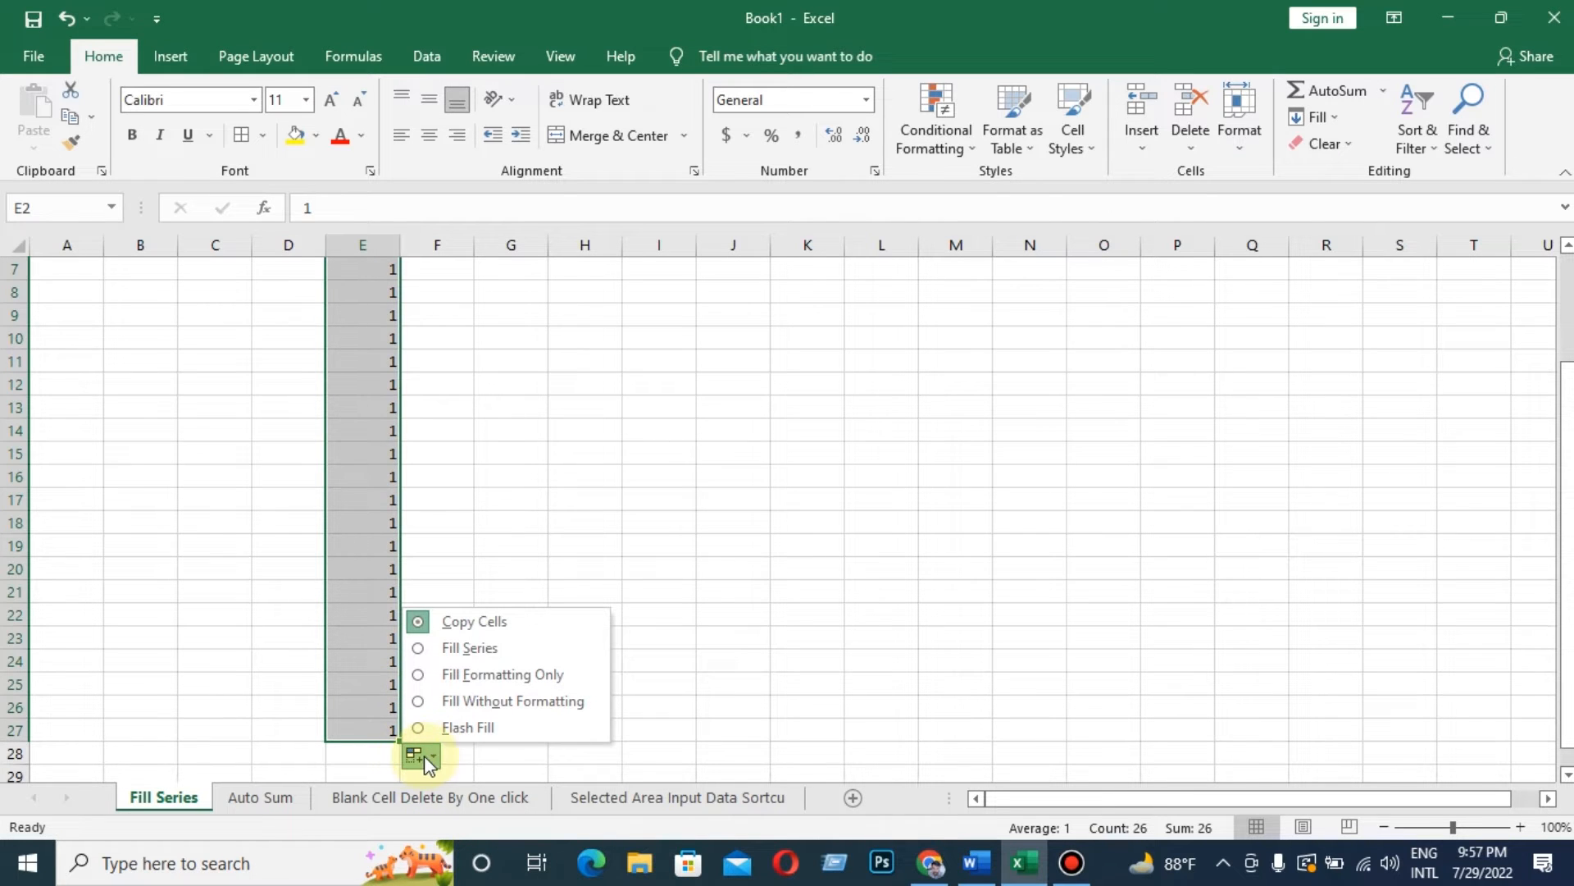
click(484, 656)
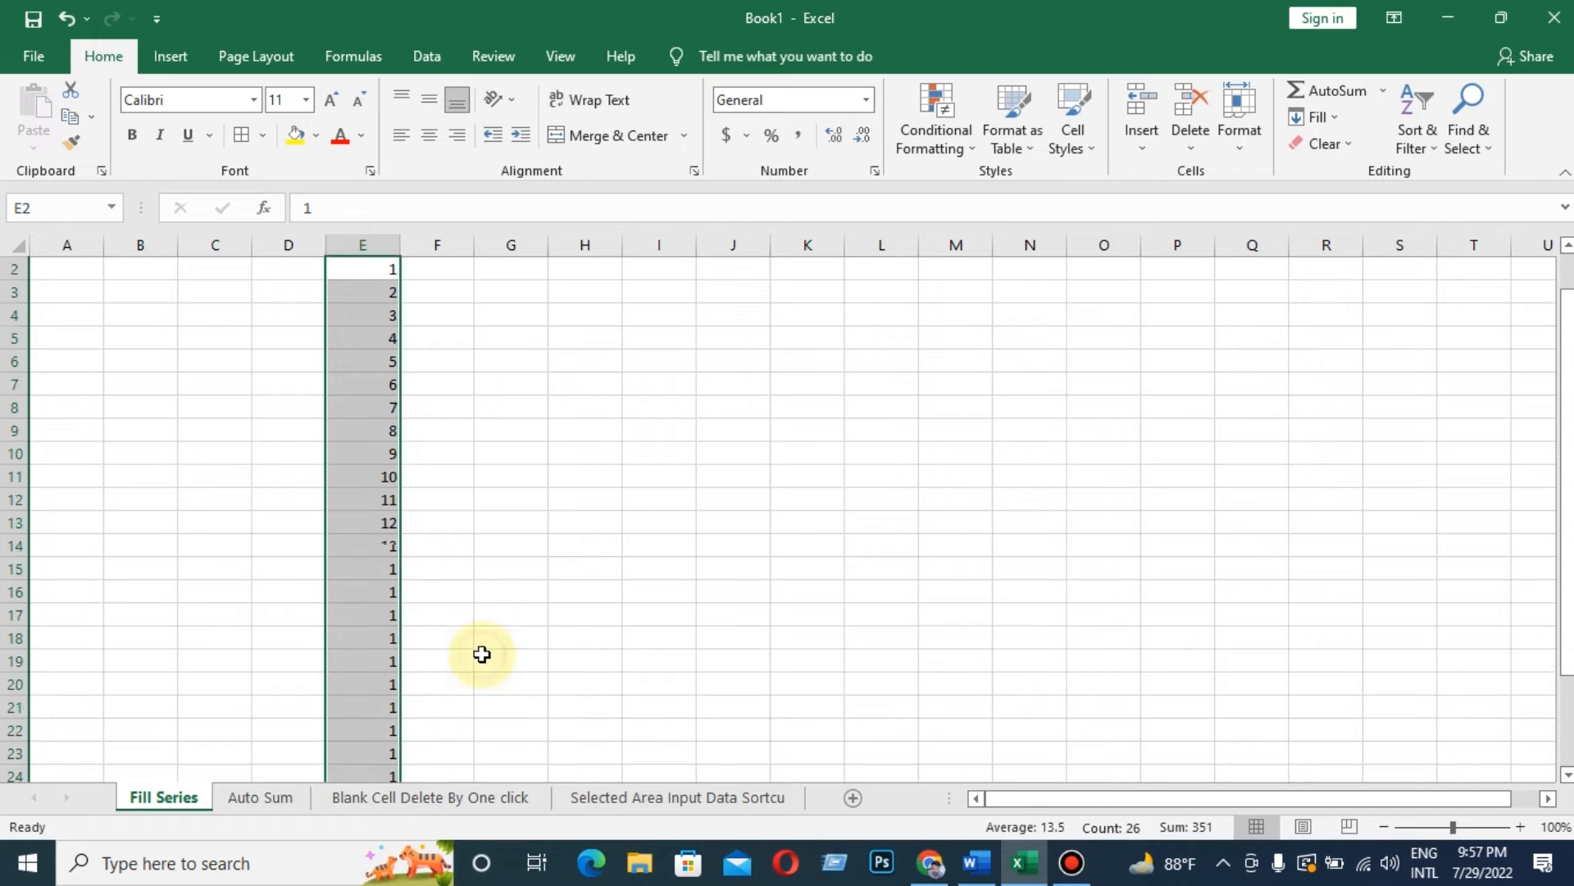
scroll(482, 656, down, 2)
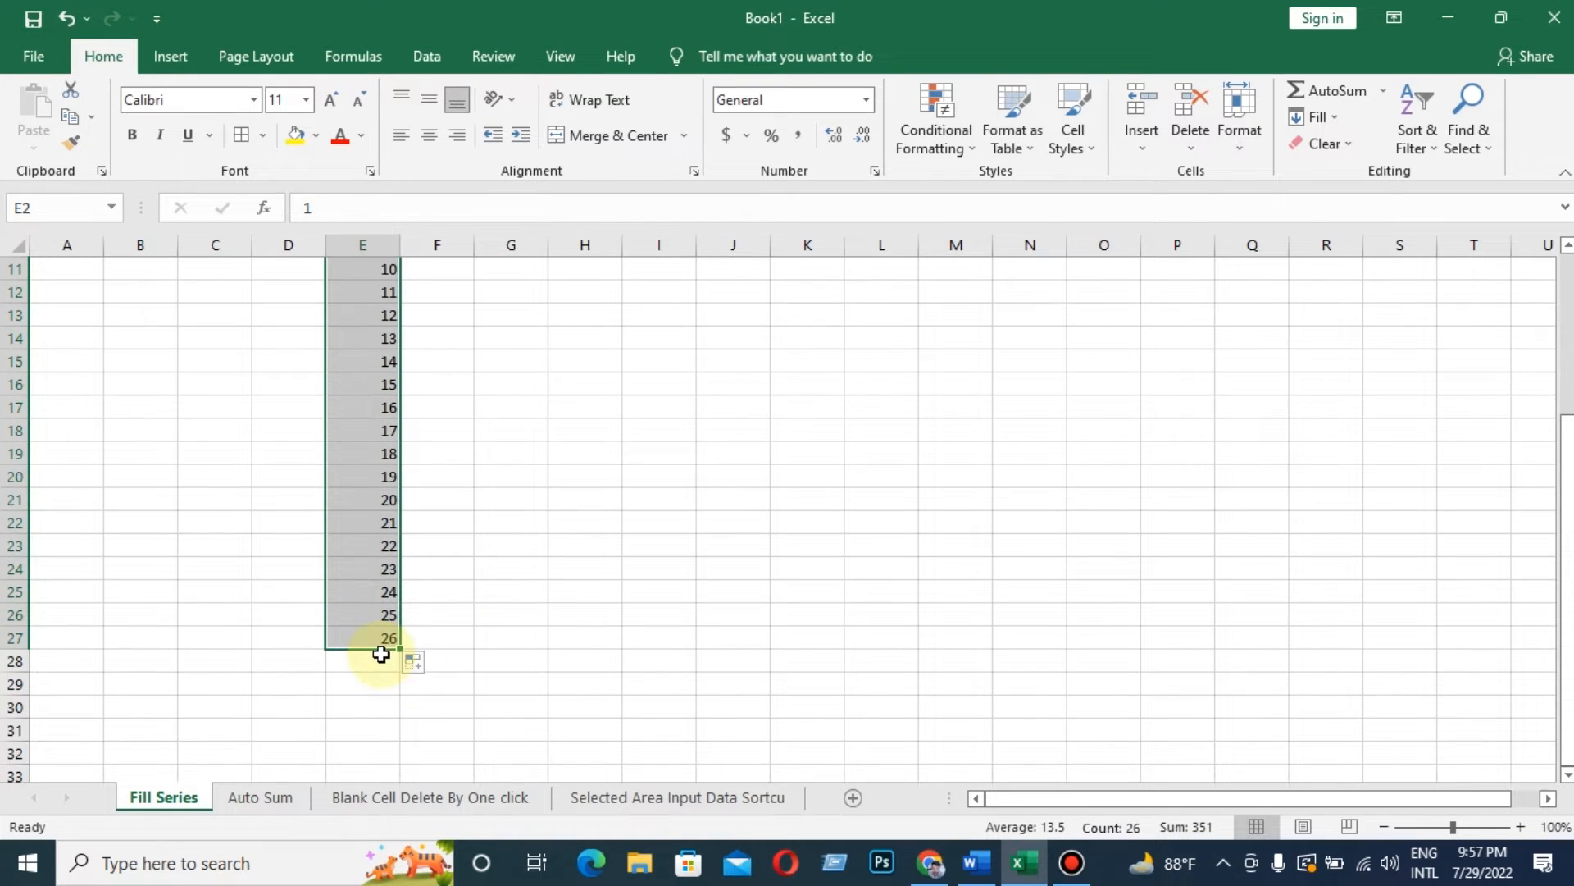
scroll(418, 650, up, 4)
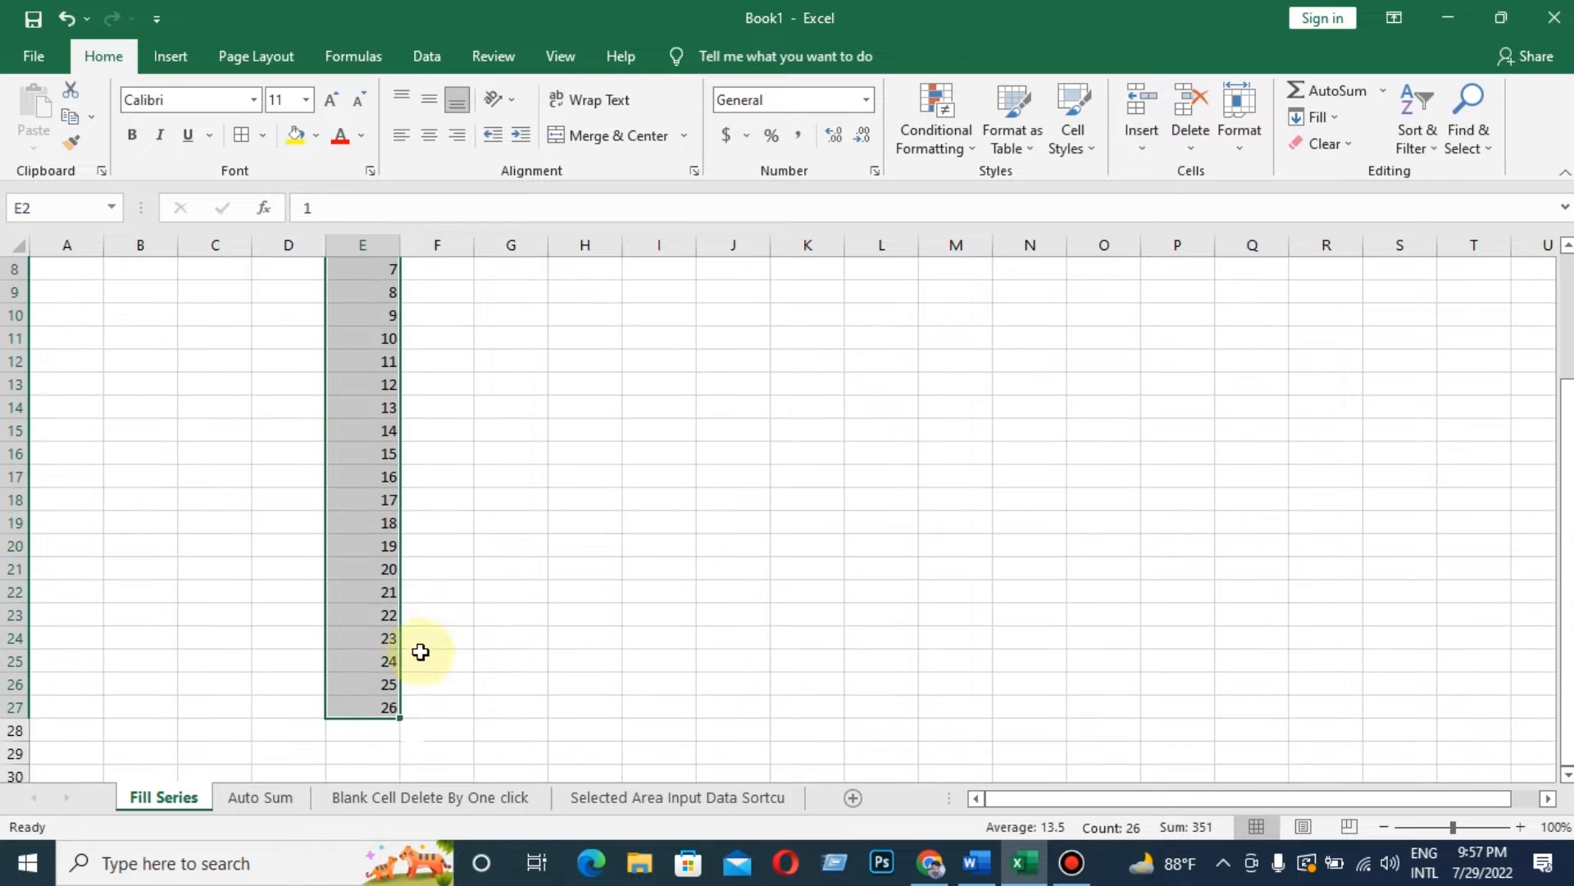
scroll(409, 657, down, 1)
scroll(409, 657, down, 2)
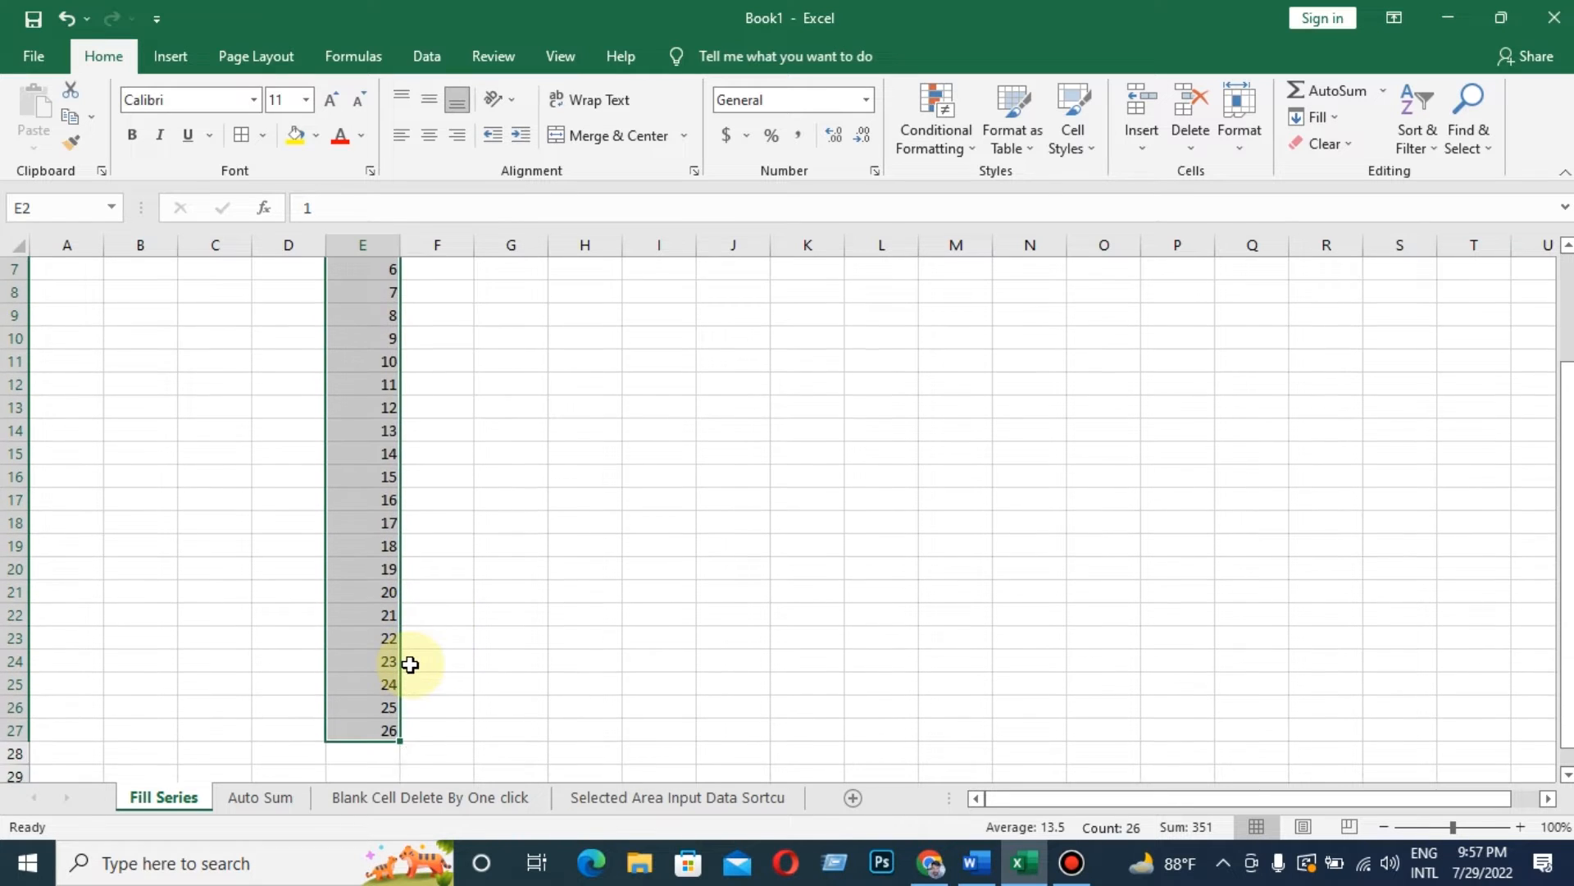
scroll(410, 662, up, 3)
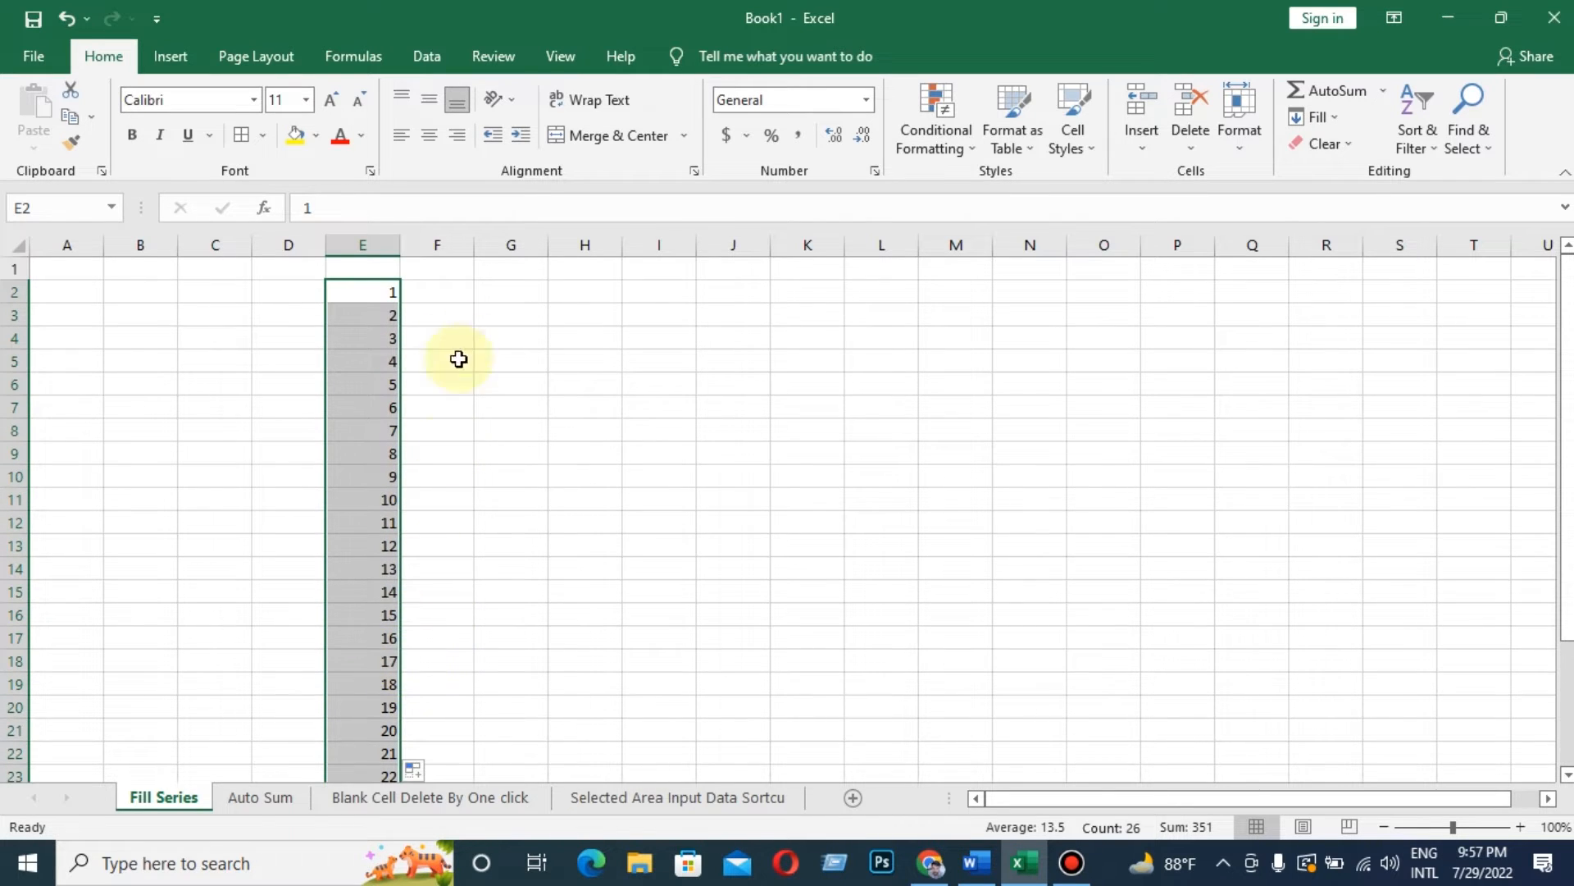
Enter 1 in F2 and 2 in F3, and extend the pattern down column F through row 29
click(455, 291)
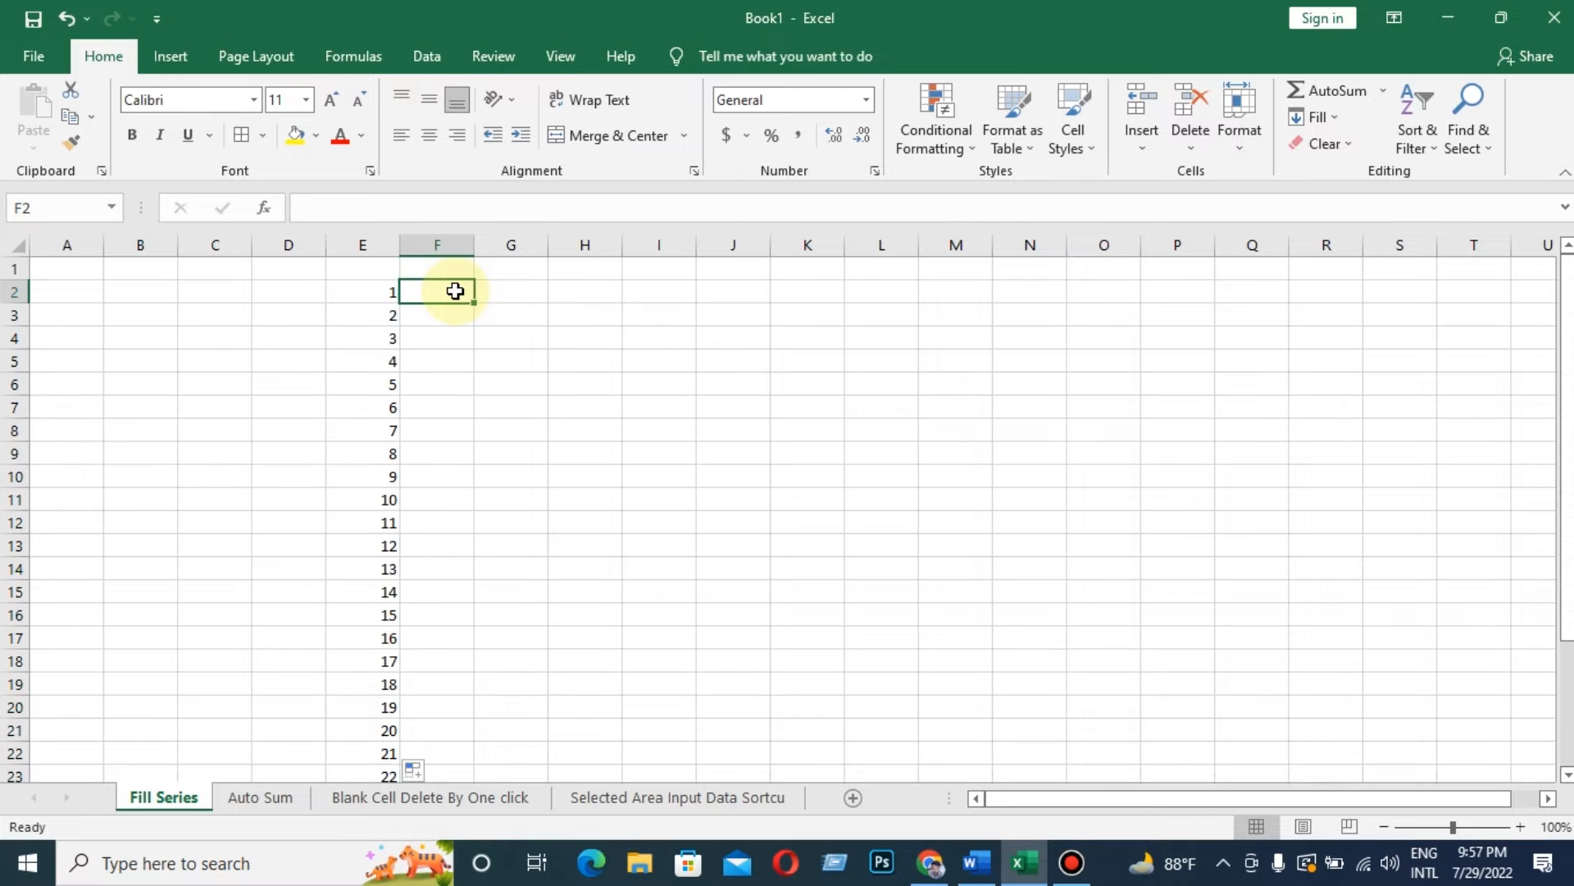
text(1)
key(Return)
text(2)
click(459, 293)
drag(460, 298, 480, 804)
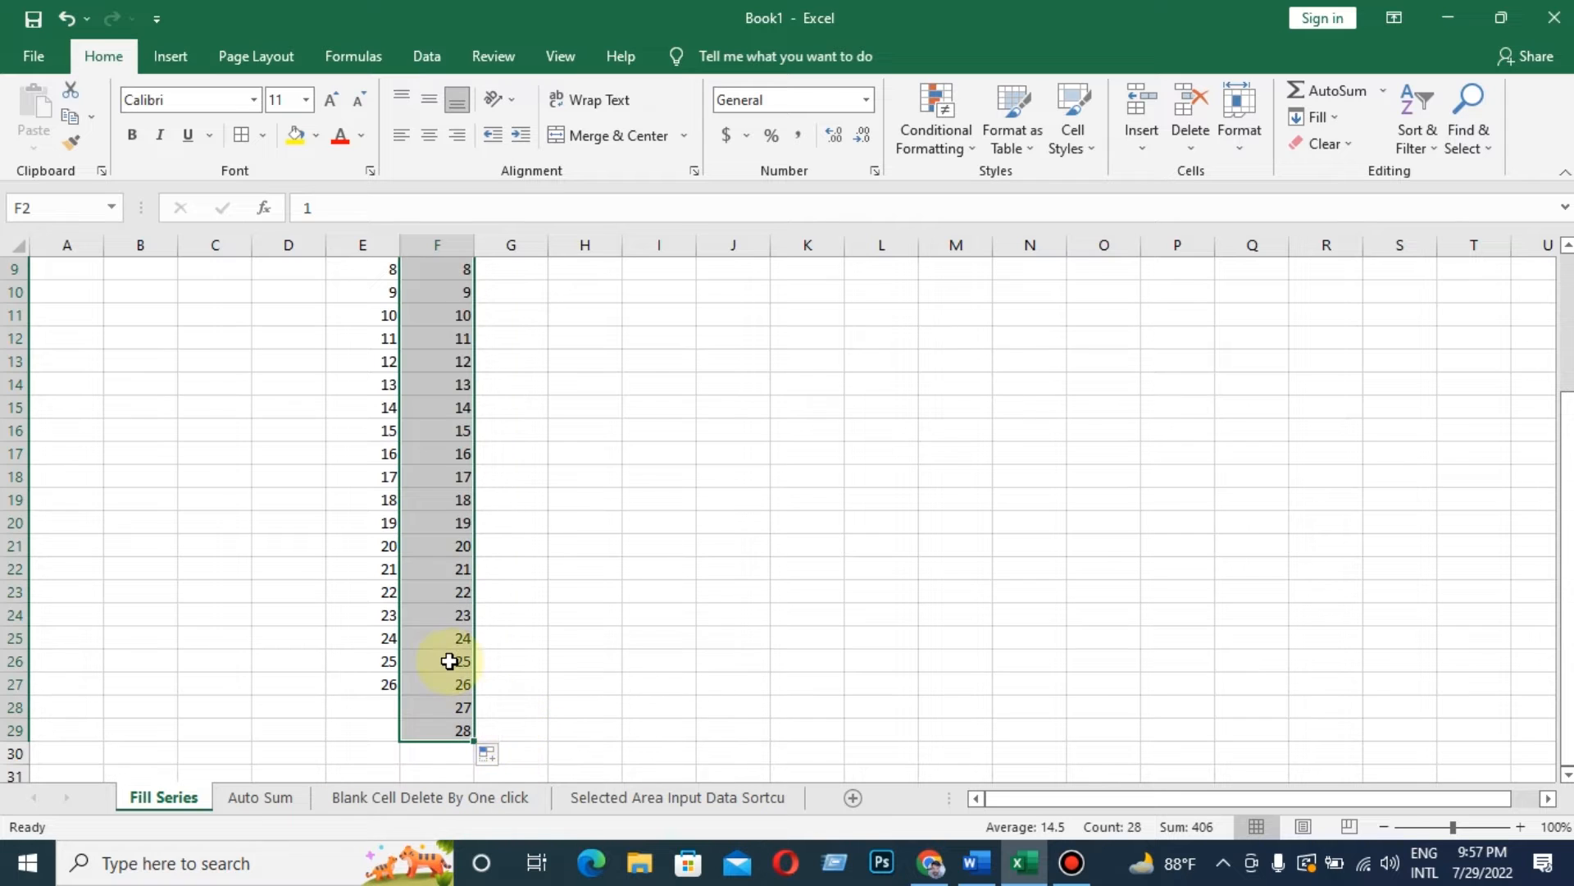
scroll(451, 656, up, 3)
Enter 1 in cell I2 as the starting value of a series and reselect that cell
click(517, 293)
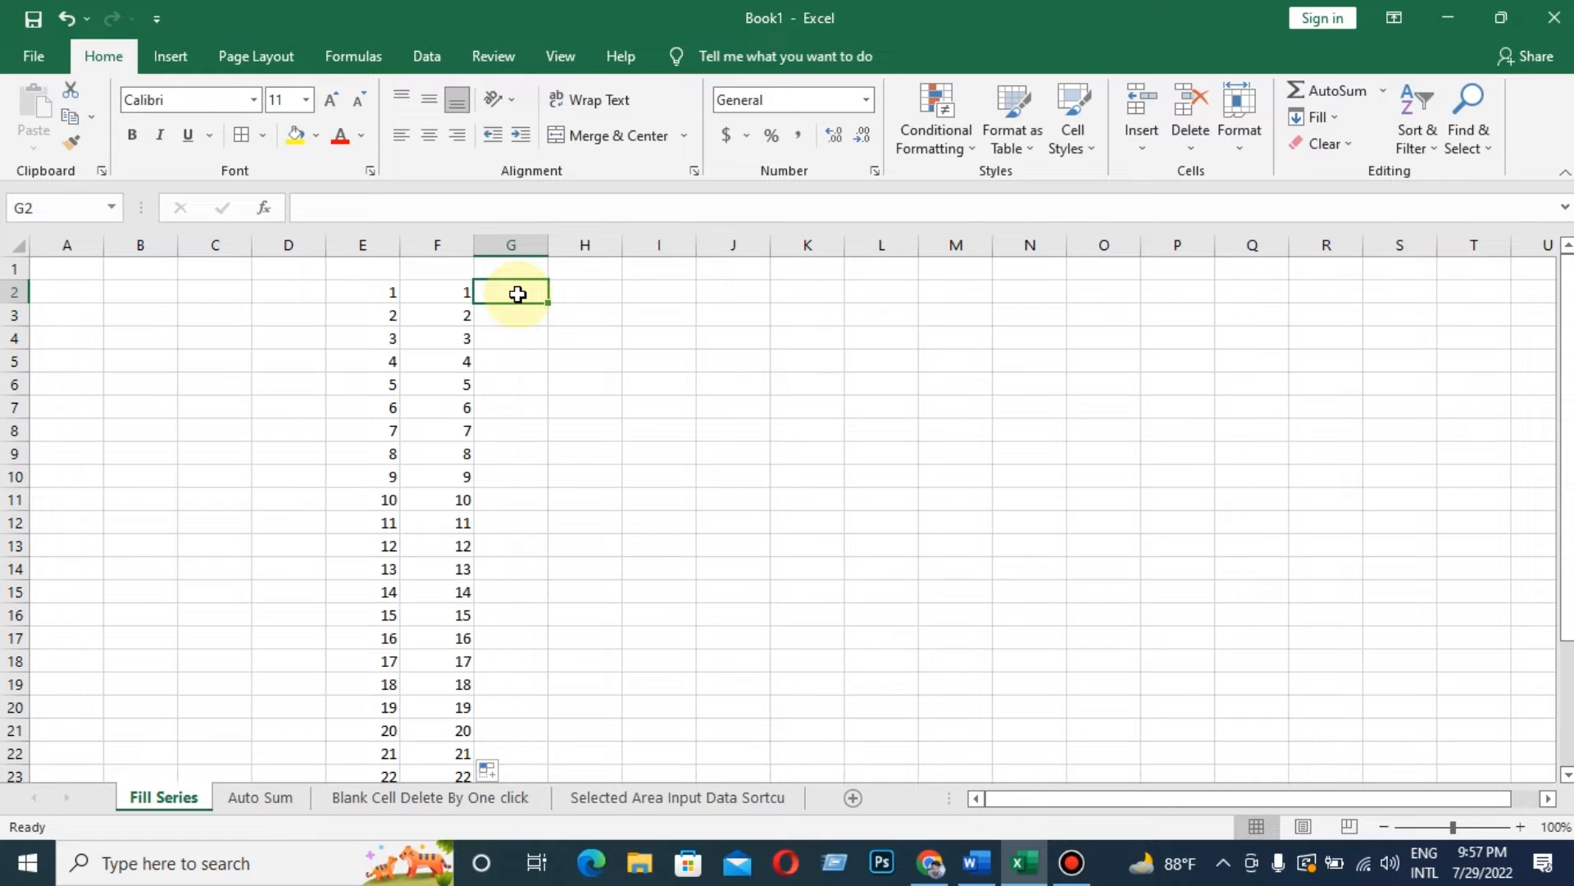
click(651, 295)
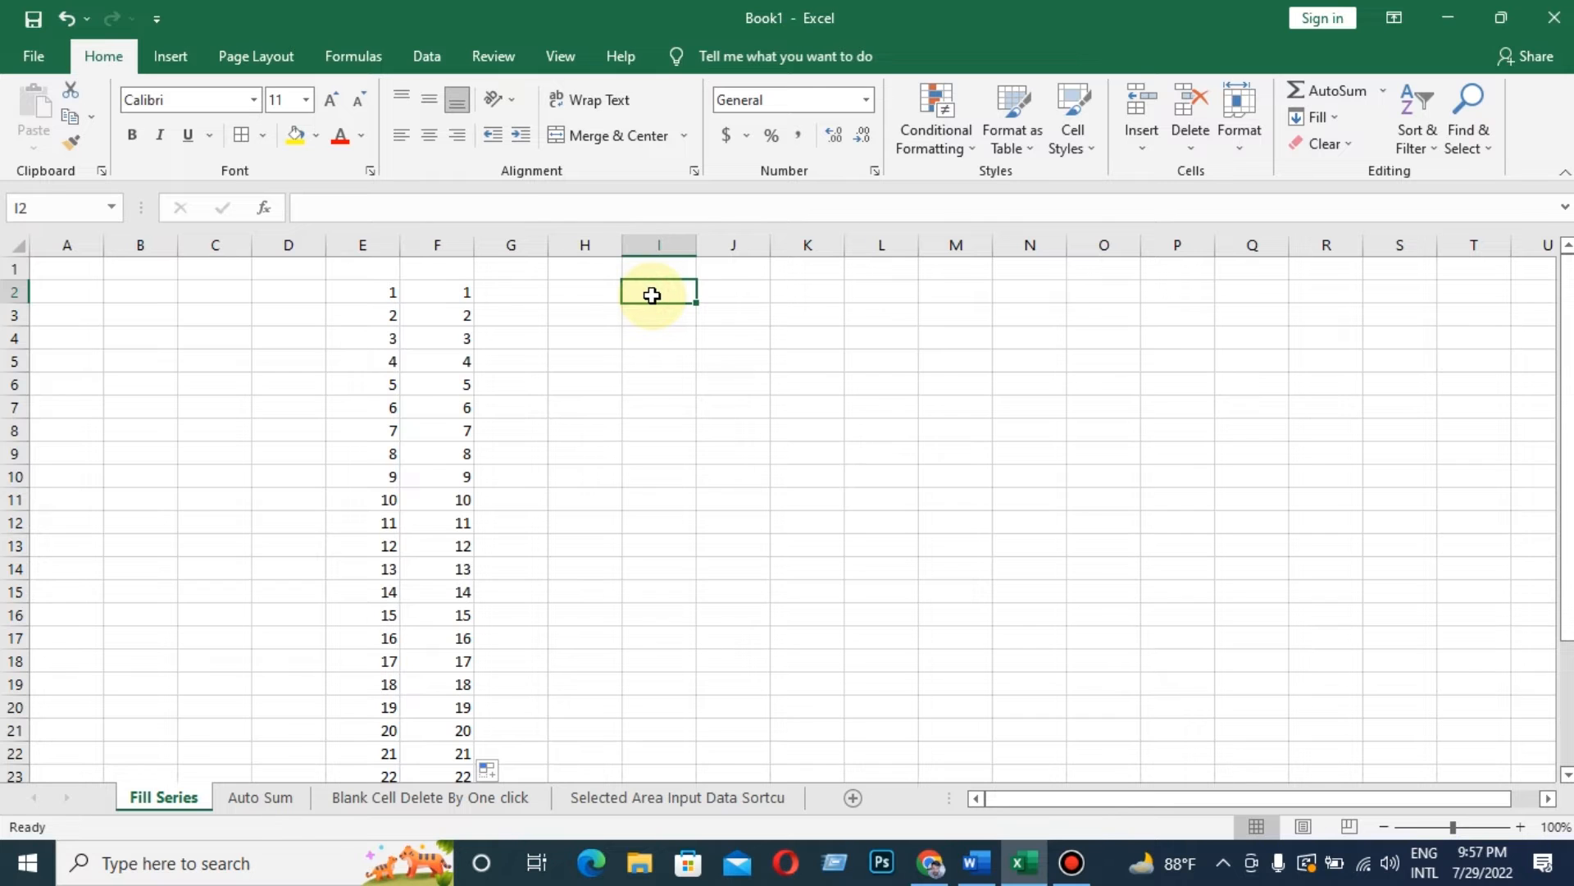
text(1)
key(Return)
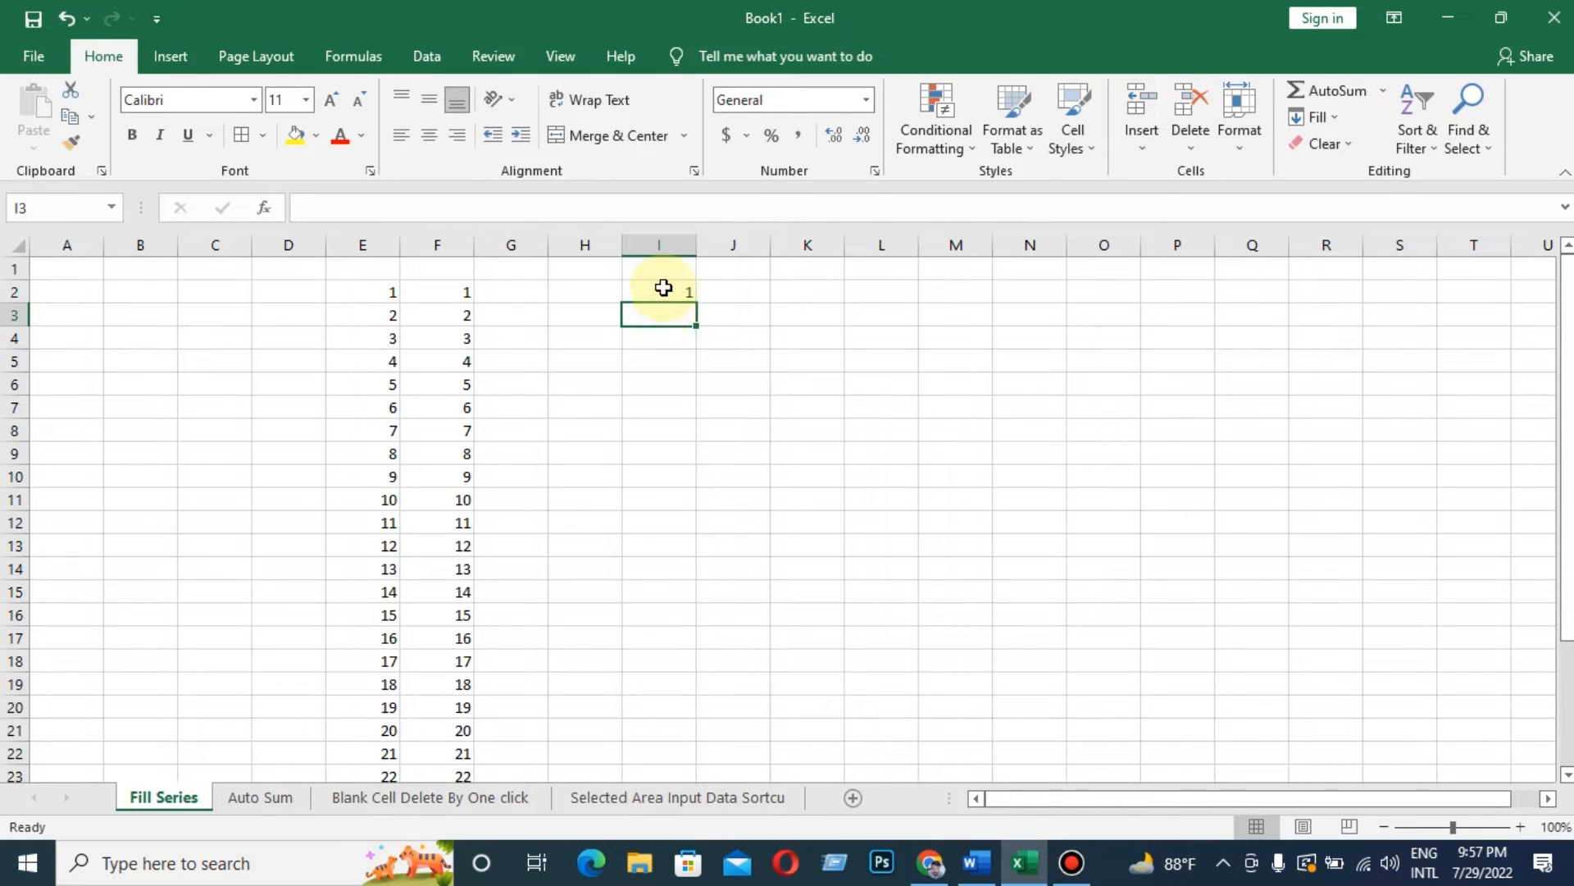
click(663, 287)
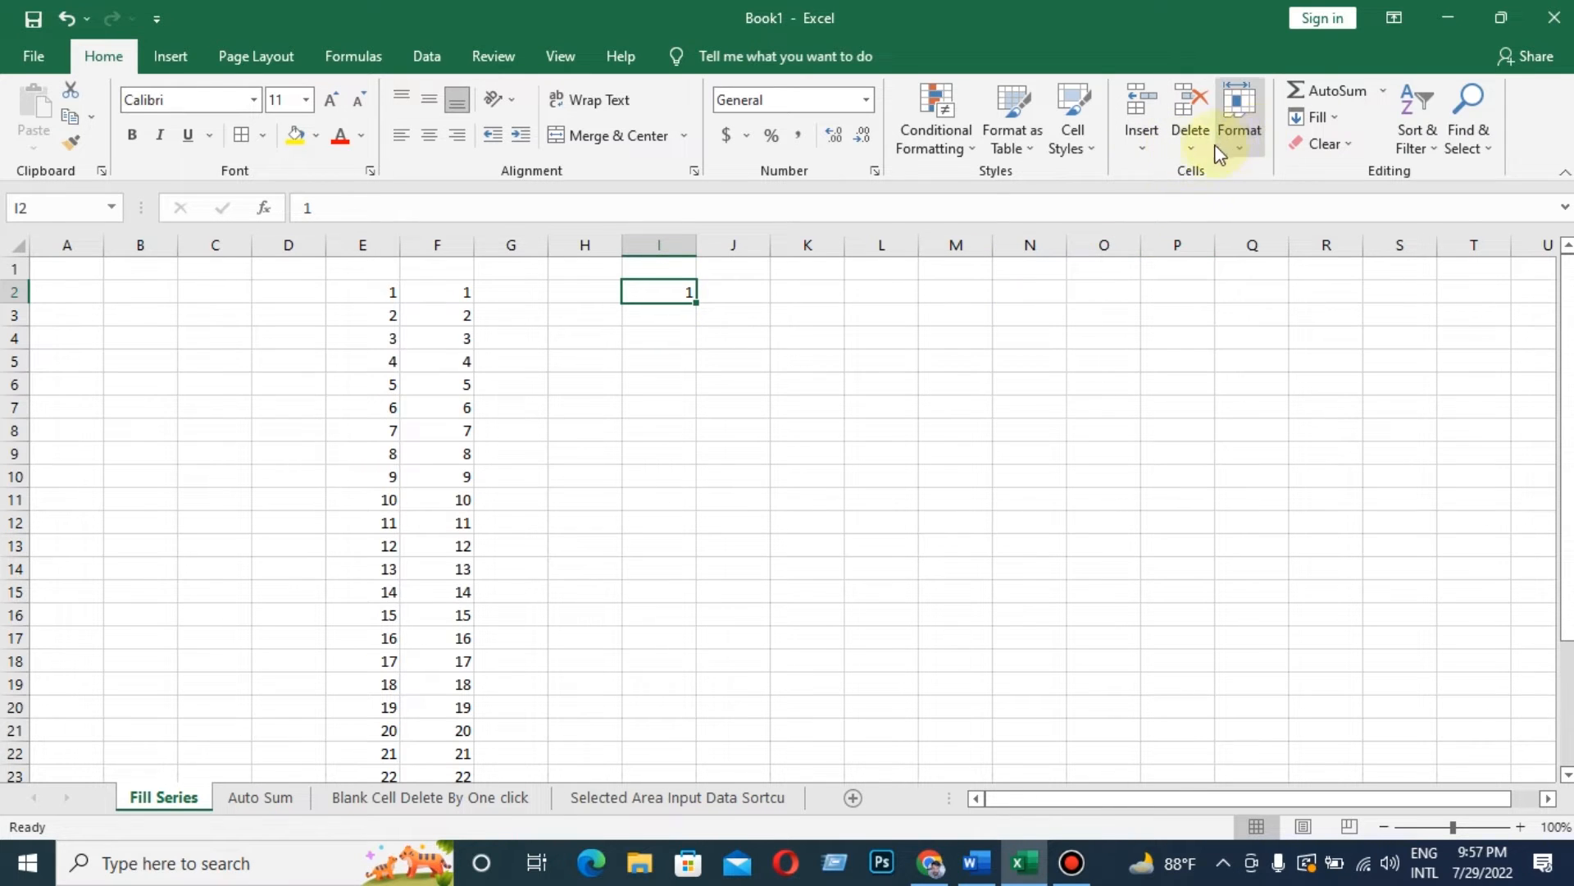
Fill a linear series in columns from I2 with step value 1 and stop value 1000
click(1340, 120)
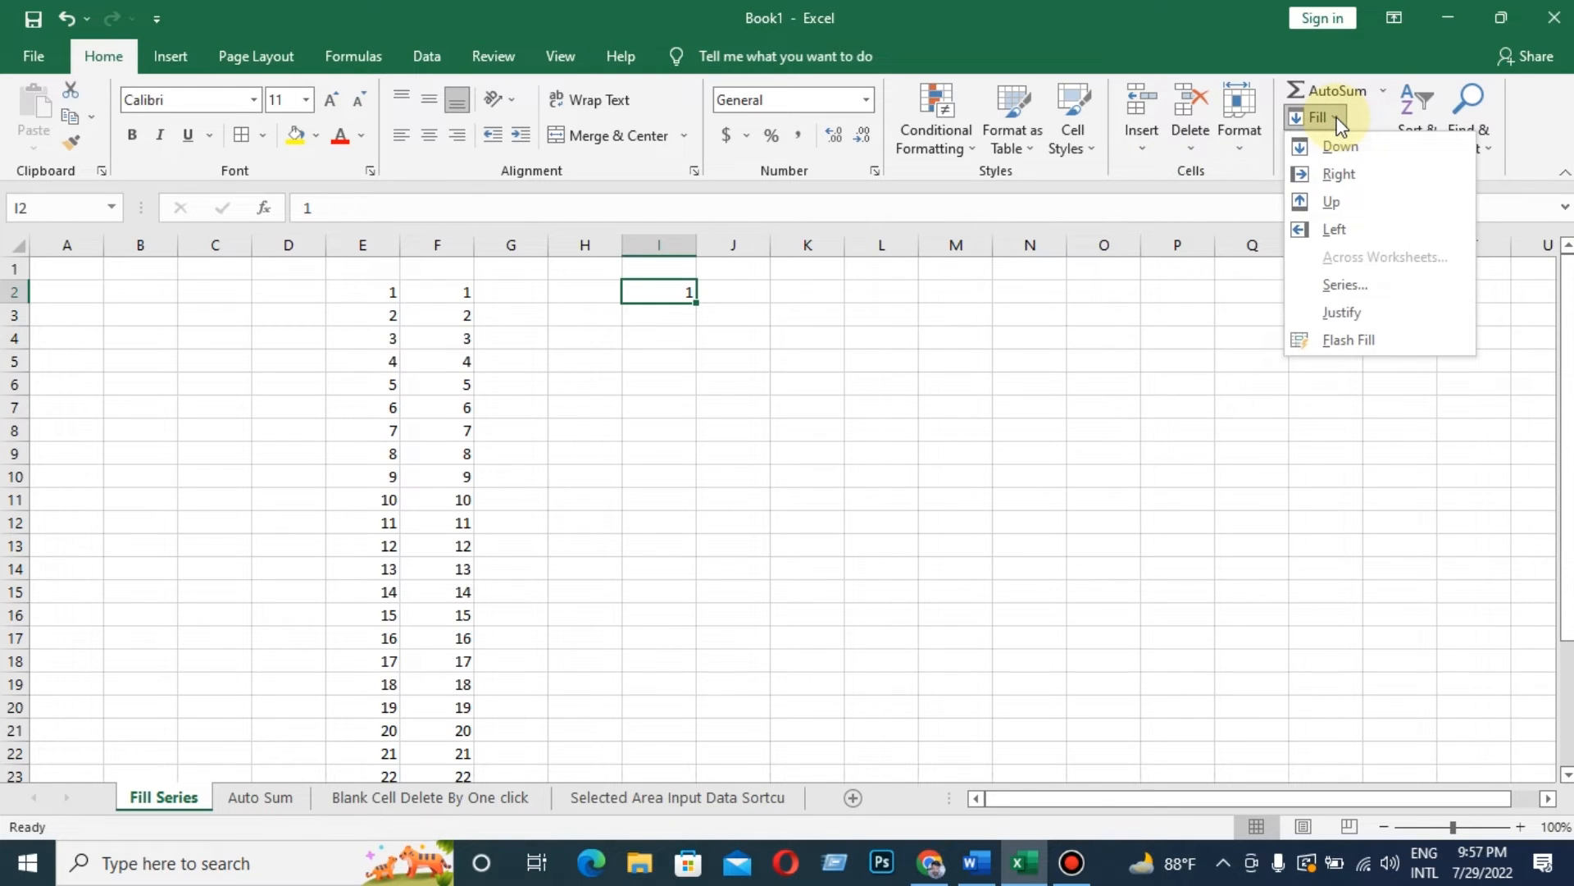
click(1355, 288)
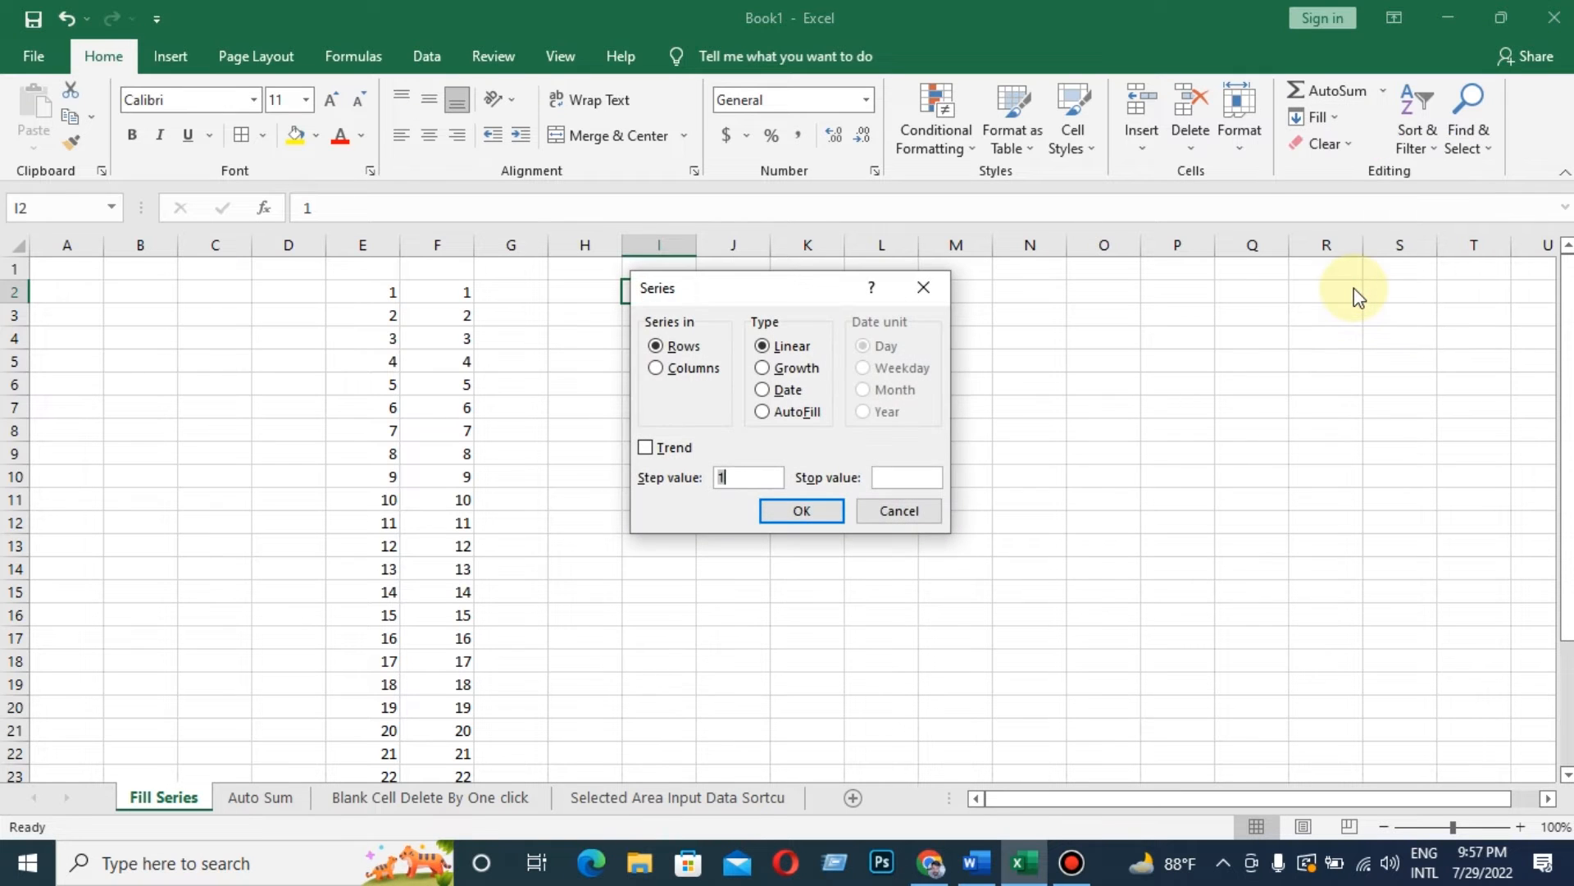
click(681, 367)
click(891, 477)
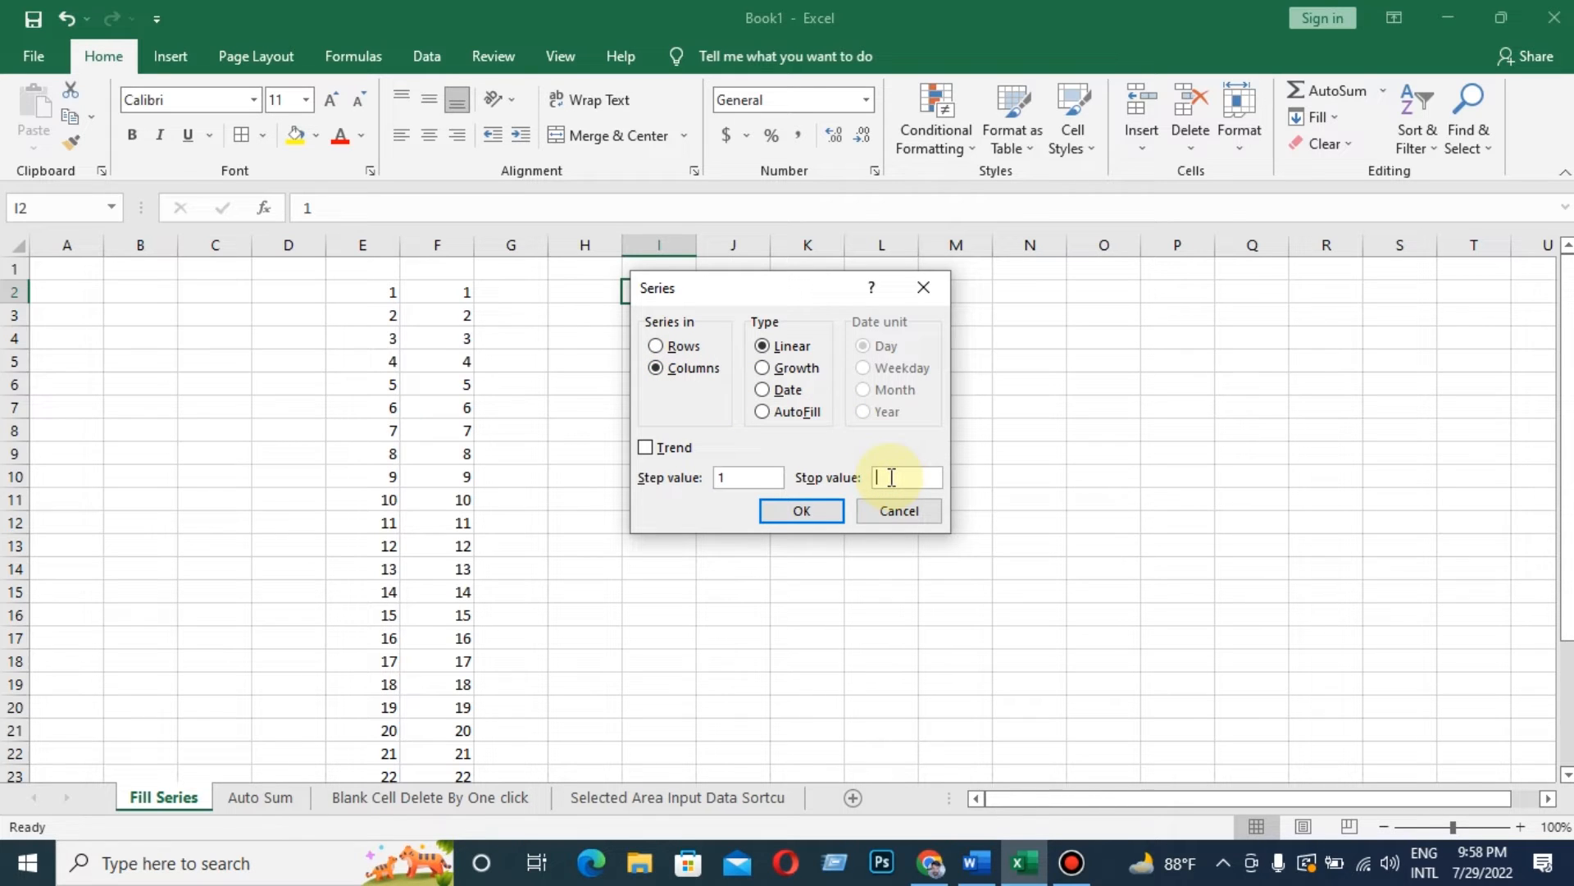
text(1000)
click(819, 516)
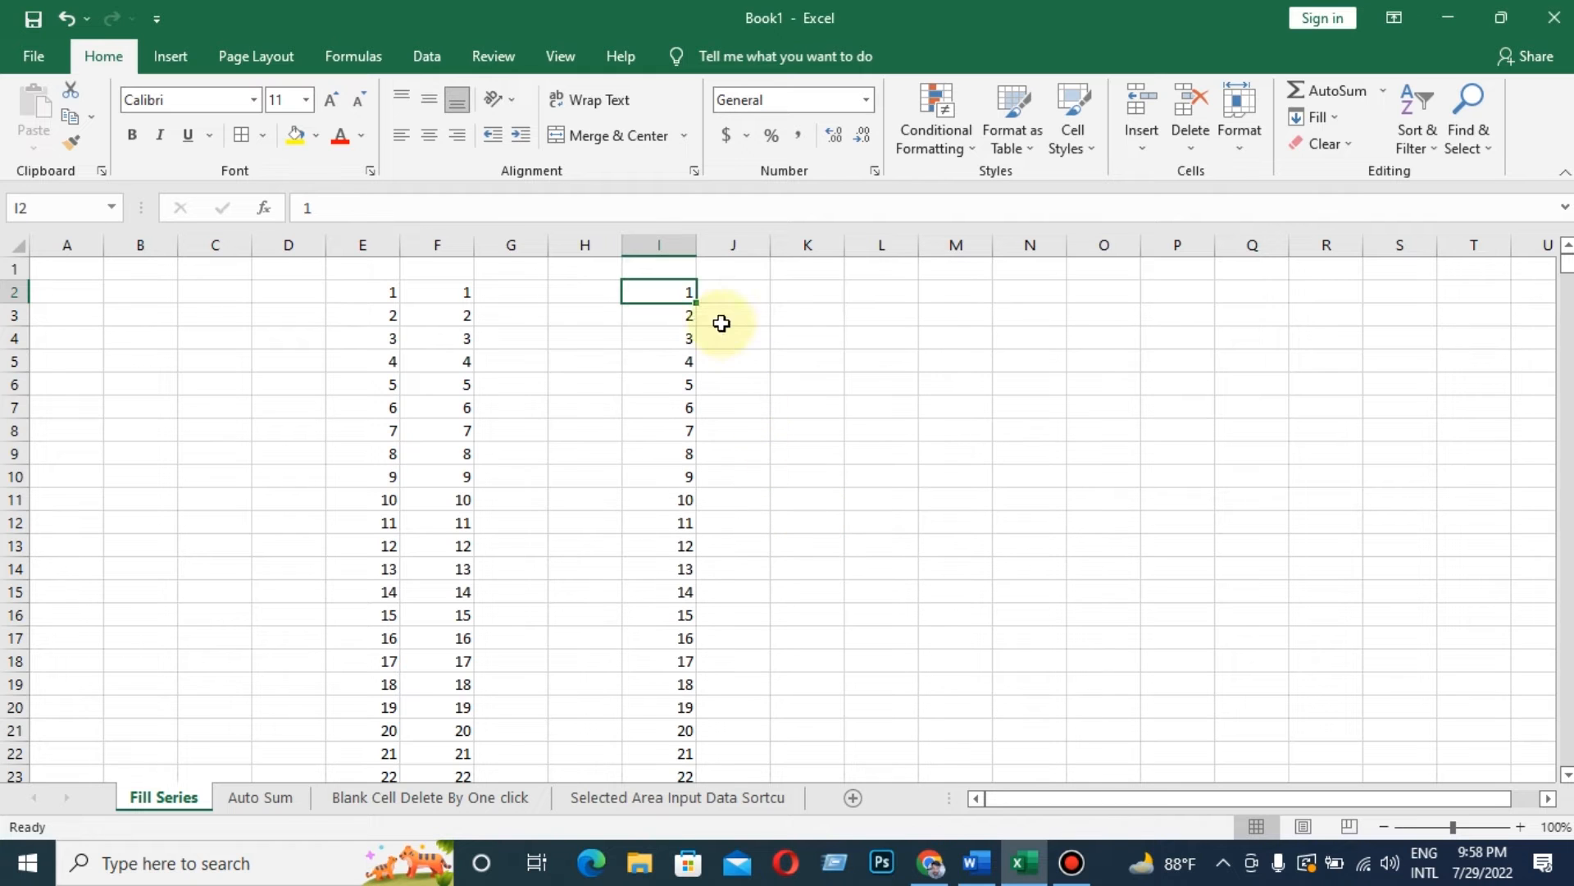
Examine the generated series in column I down to its last row and return to the top of the sheet
drag(1568, 266, 1568, 755)
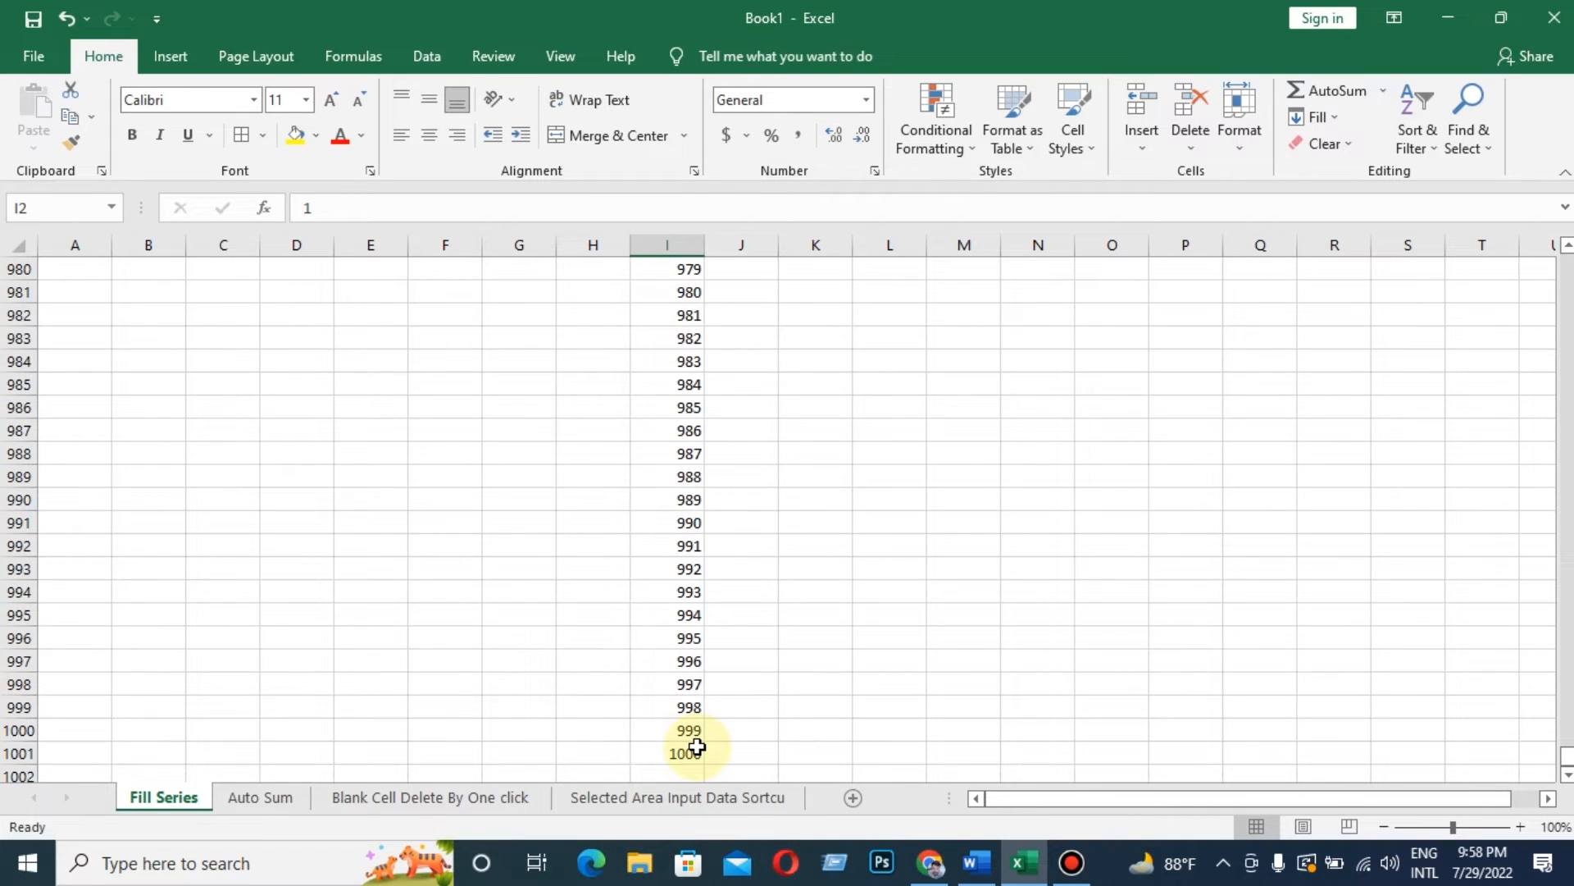
scroll(312, 496, up, 3)
scroll(752, 506, down, 2)
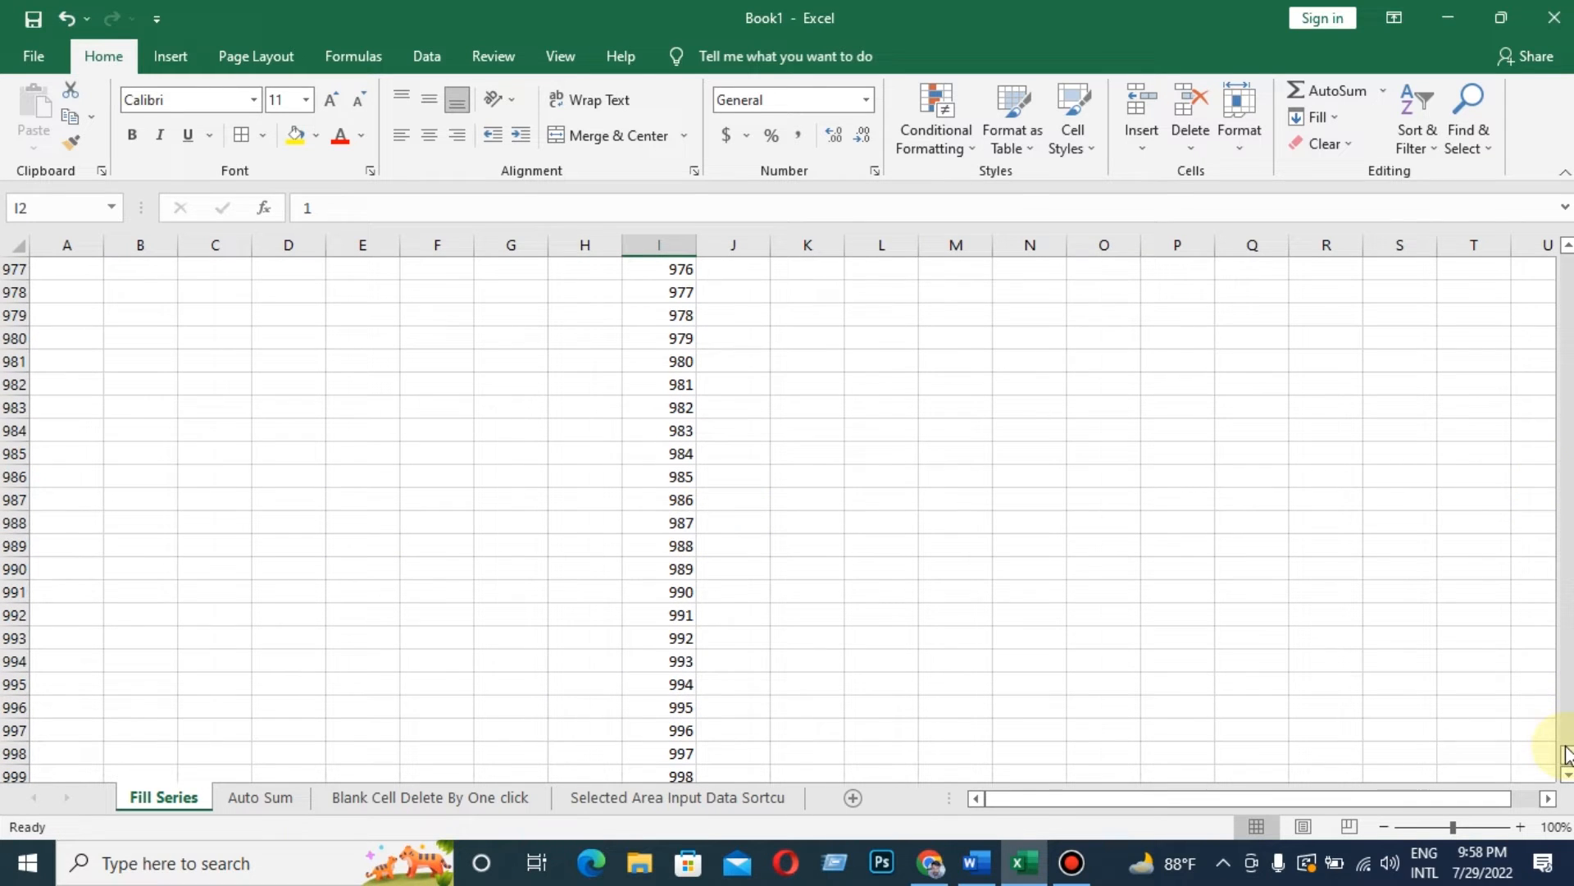
drag(1566, 766, 1568, 774)
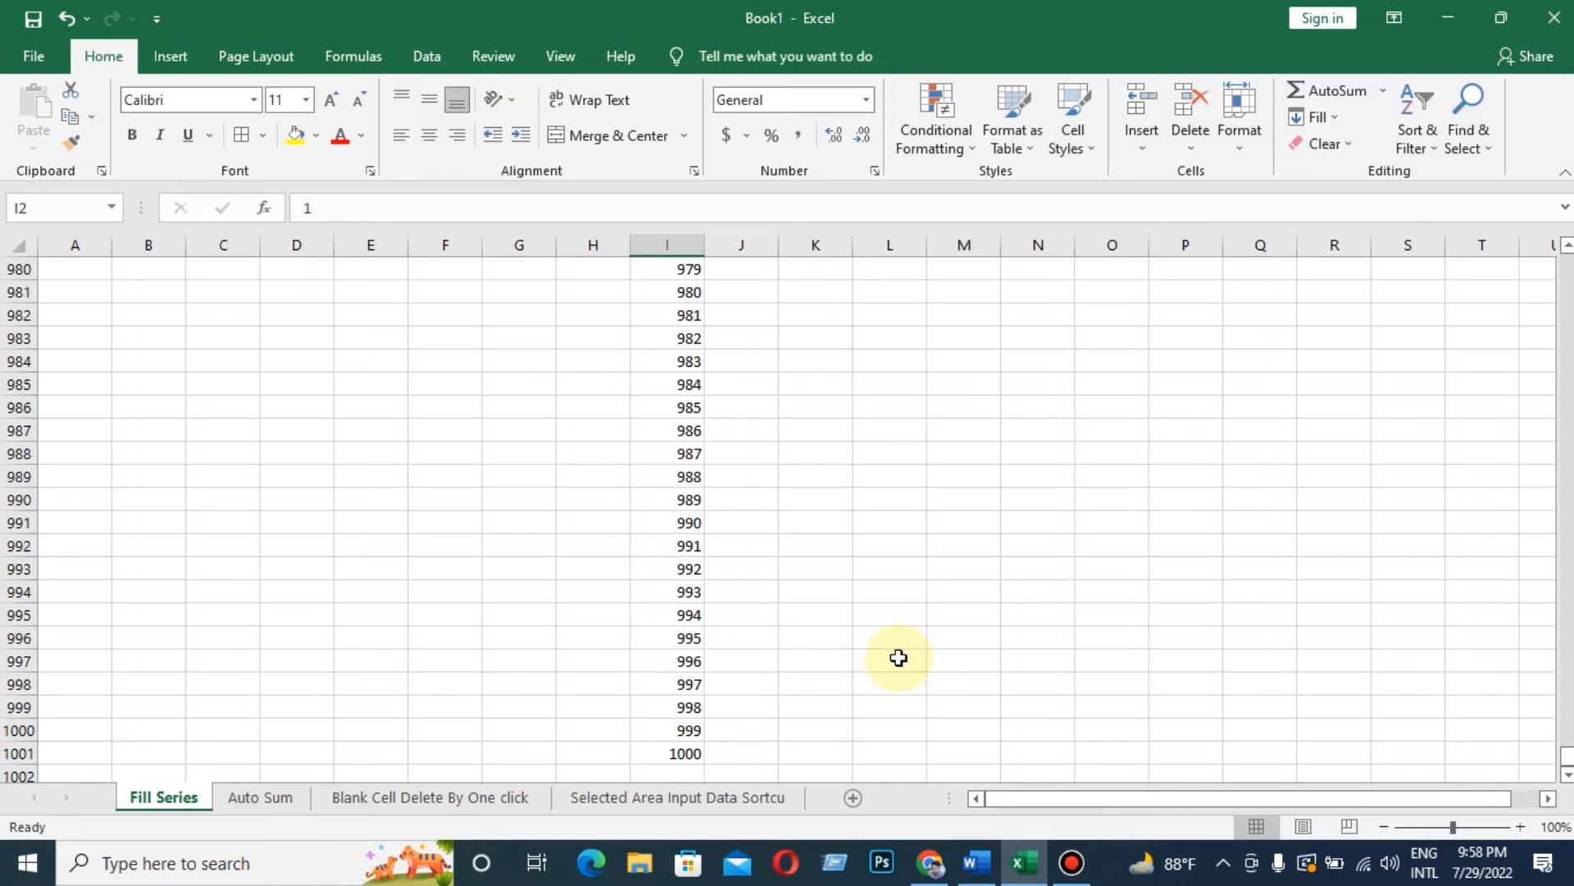
scroll(899, 658, up, 20)
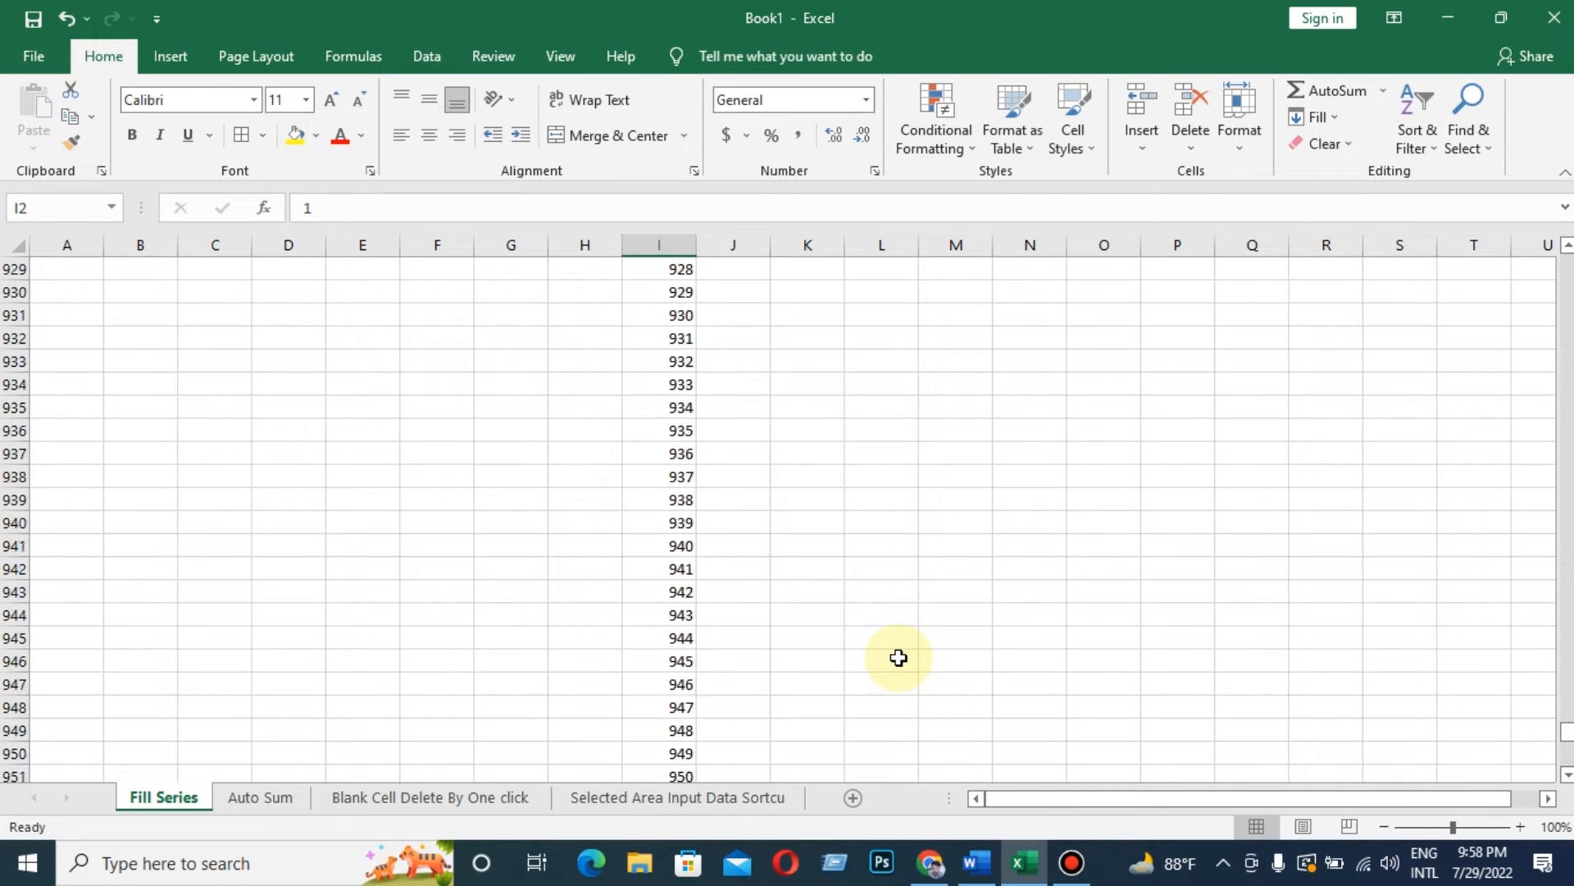
scroll(899, 657, up, 20)
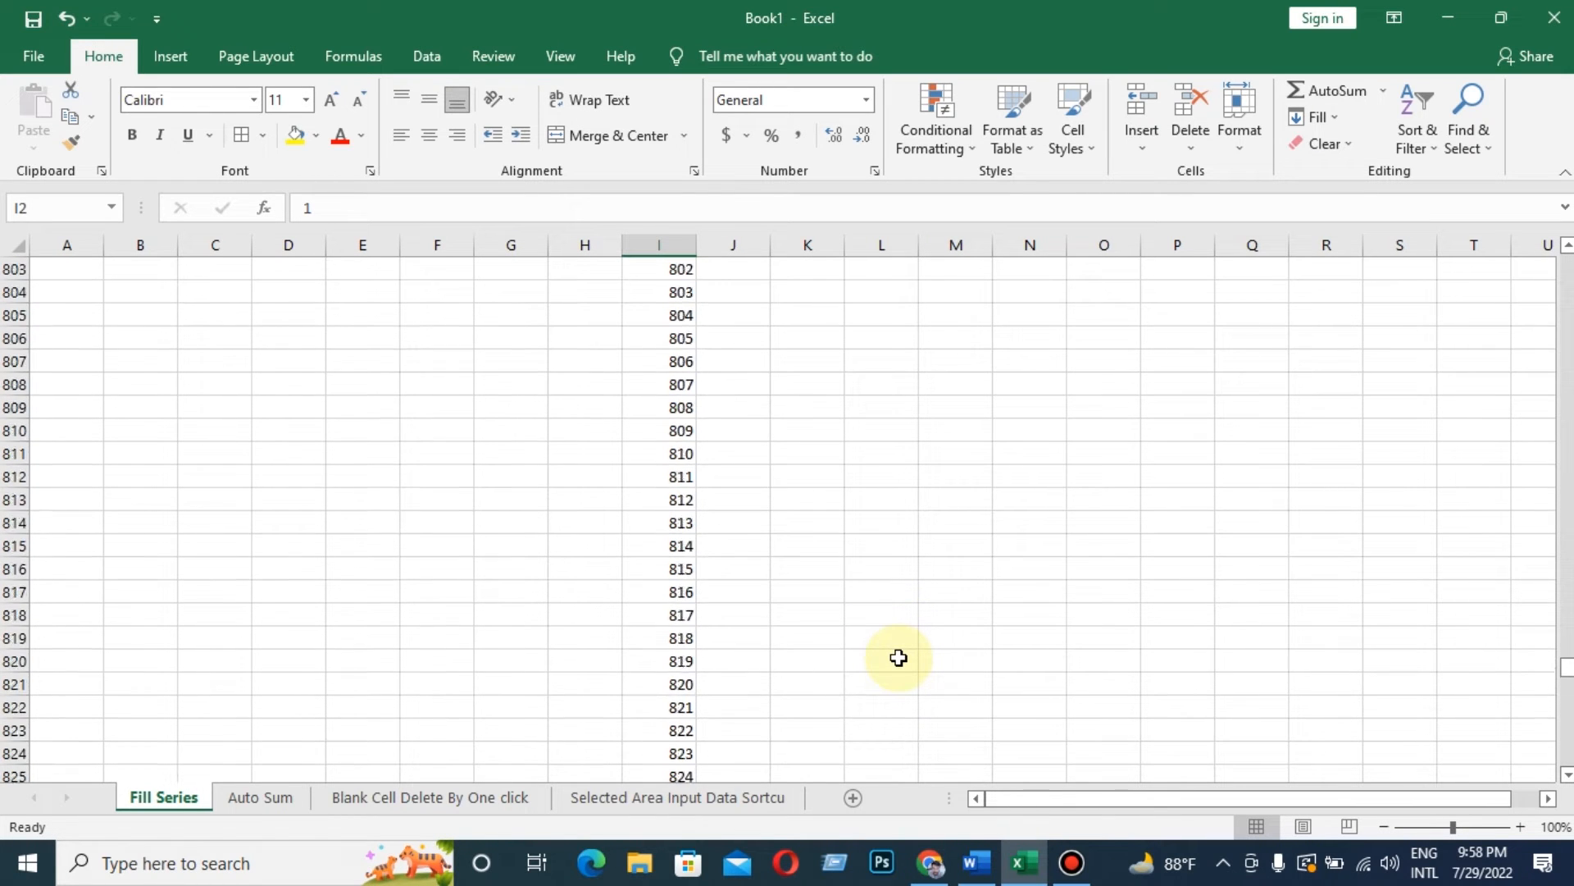
scroll(898, 657, up, 20)
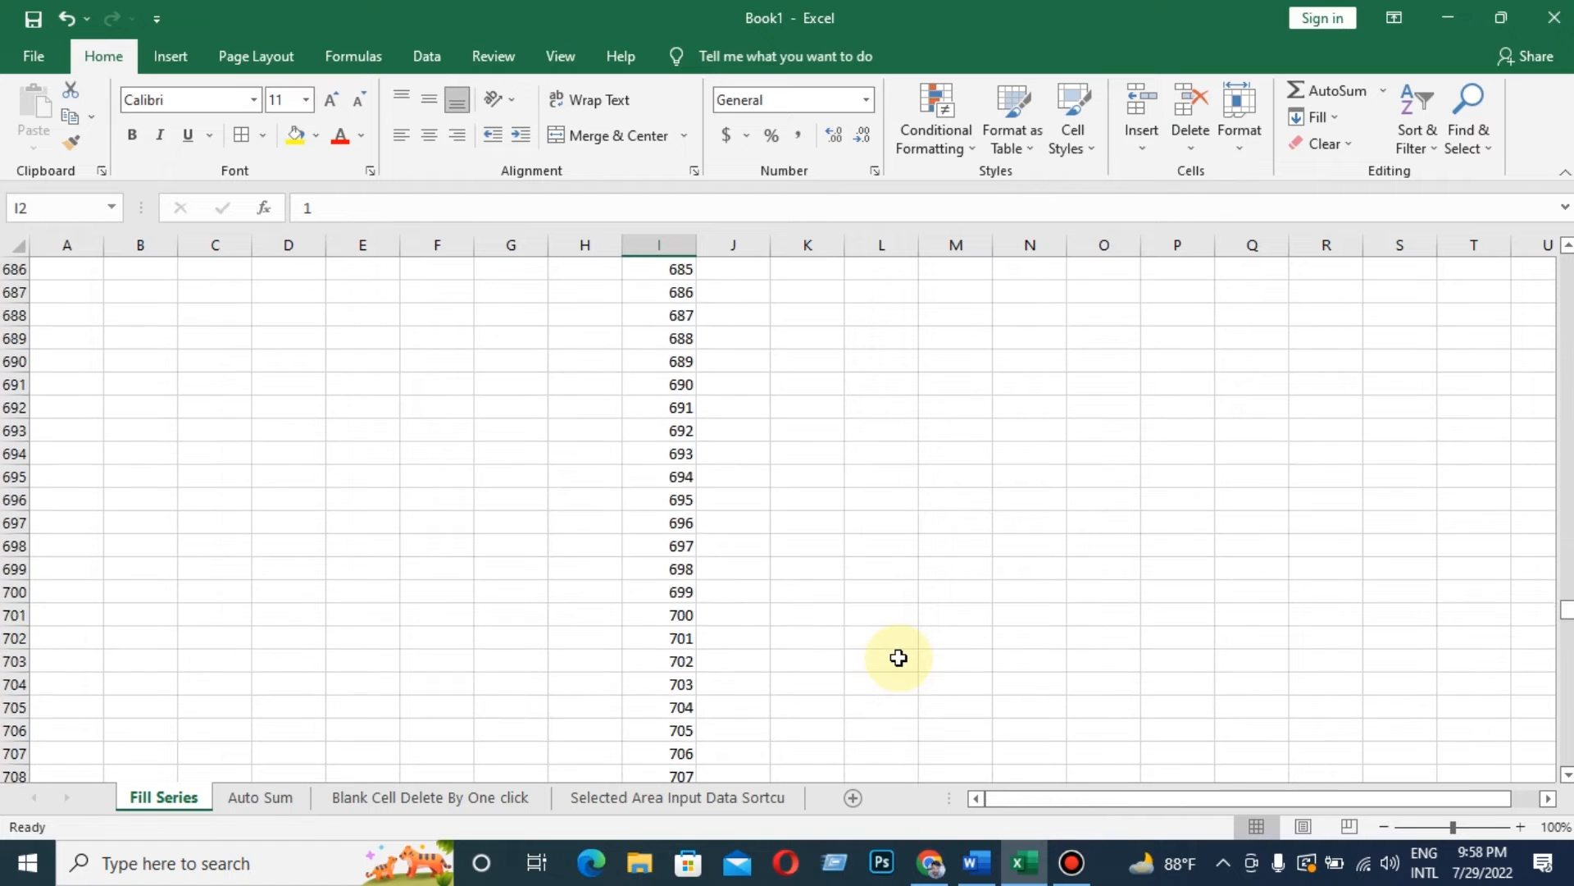
drag(1564, 598, 1564, 267)
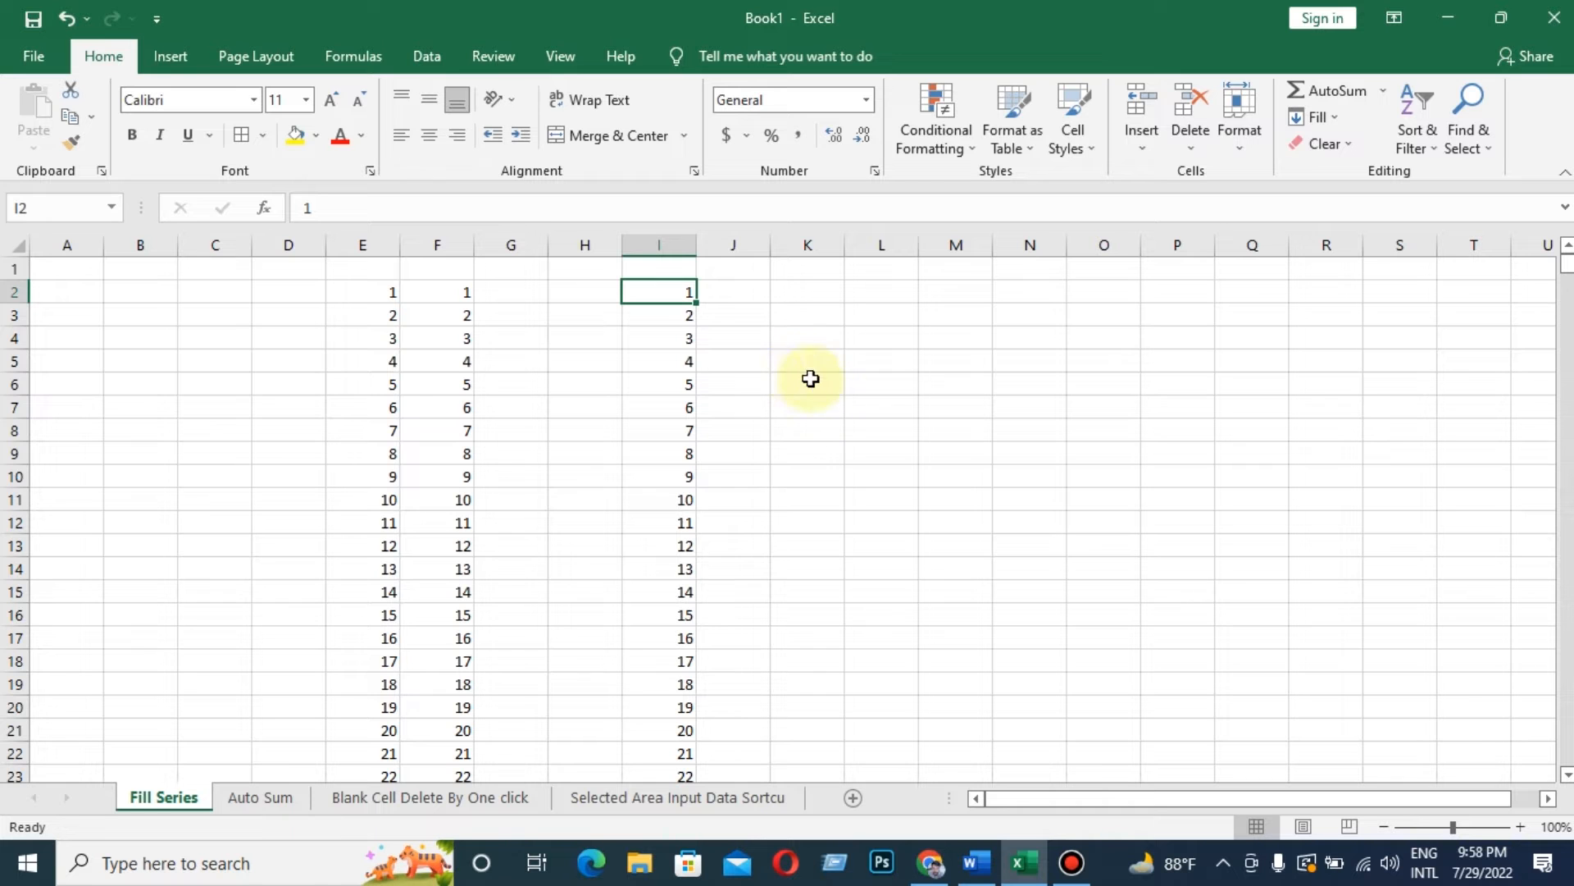
Open the Auto Sum sheet and examine the monthly salary figures by column and row, including the January total cell
click(259, 797)
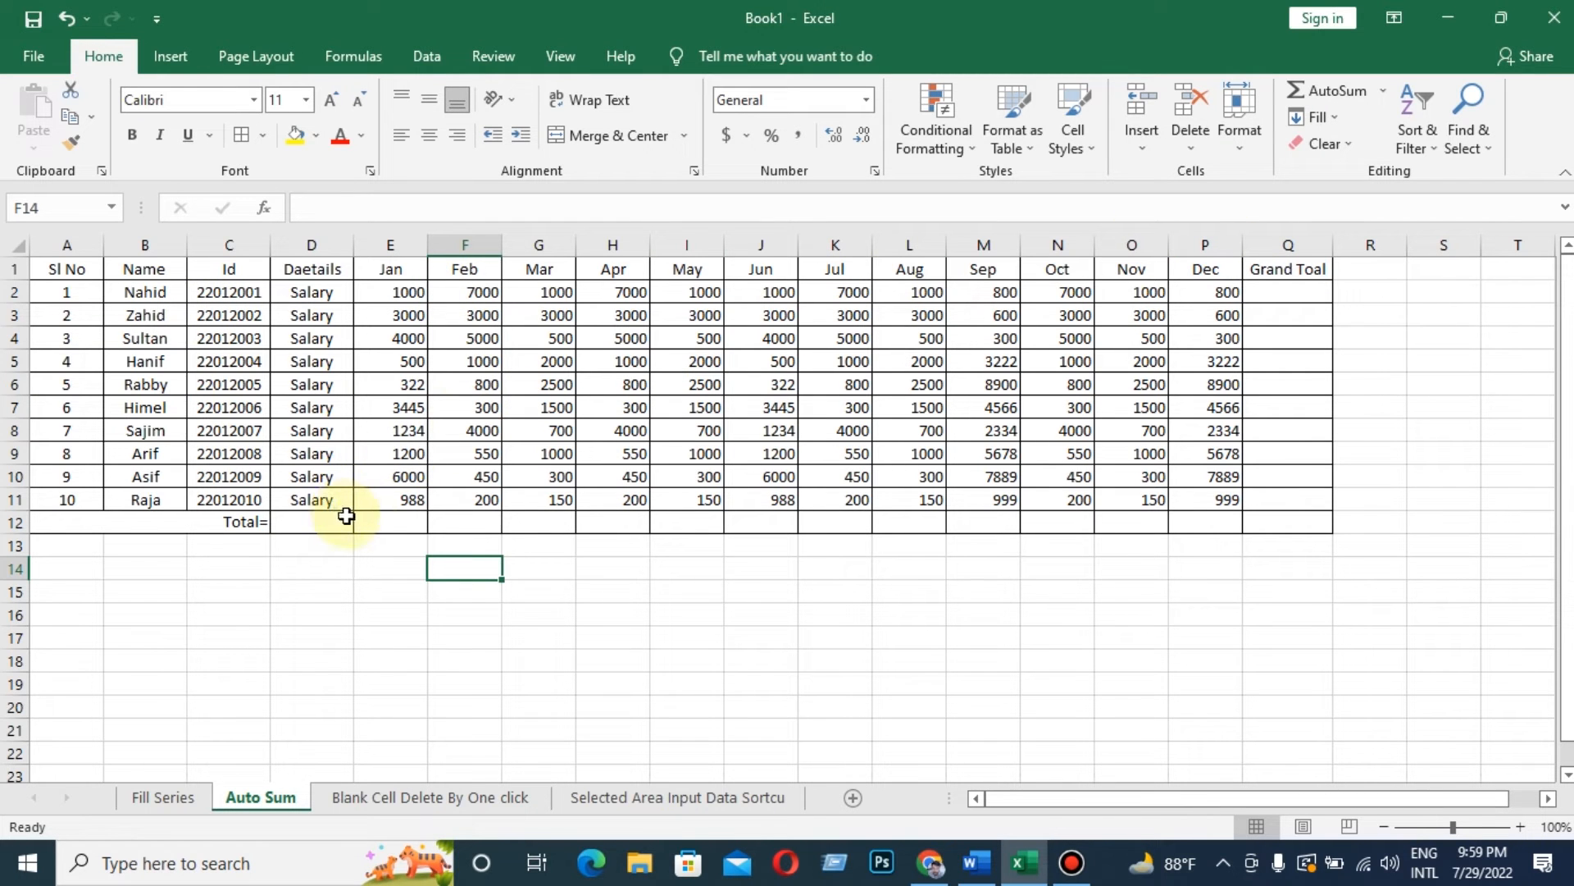
click(408, 293)
drag(413, 310, 404, 505)
click(393, 522)
drag(402, 292, 1213, 315)
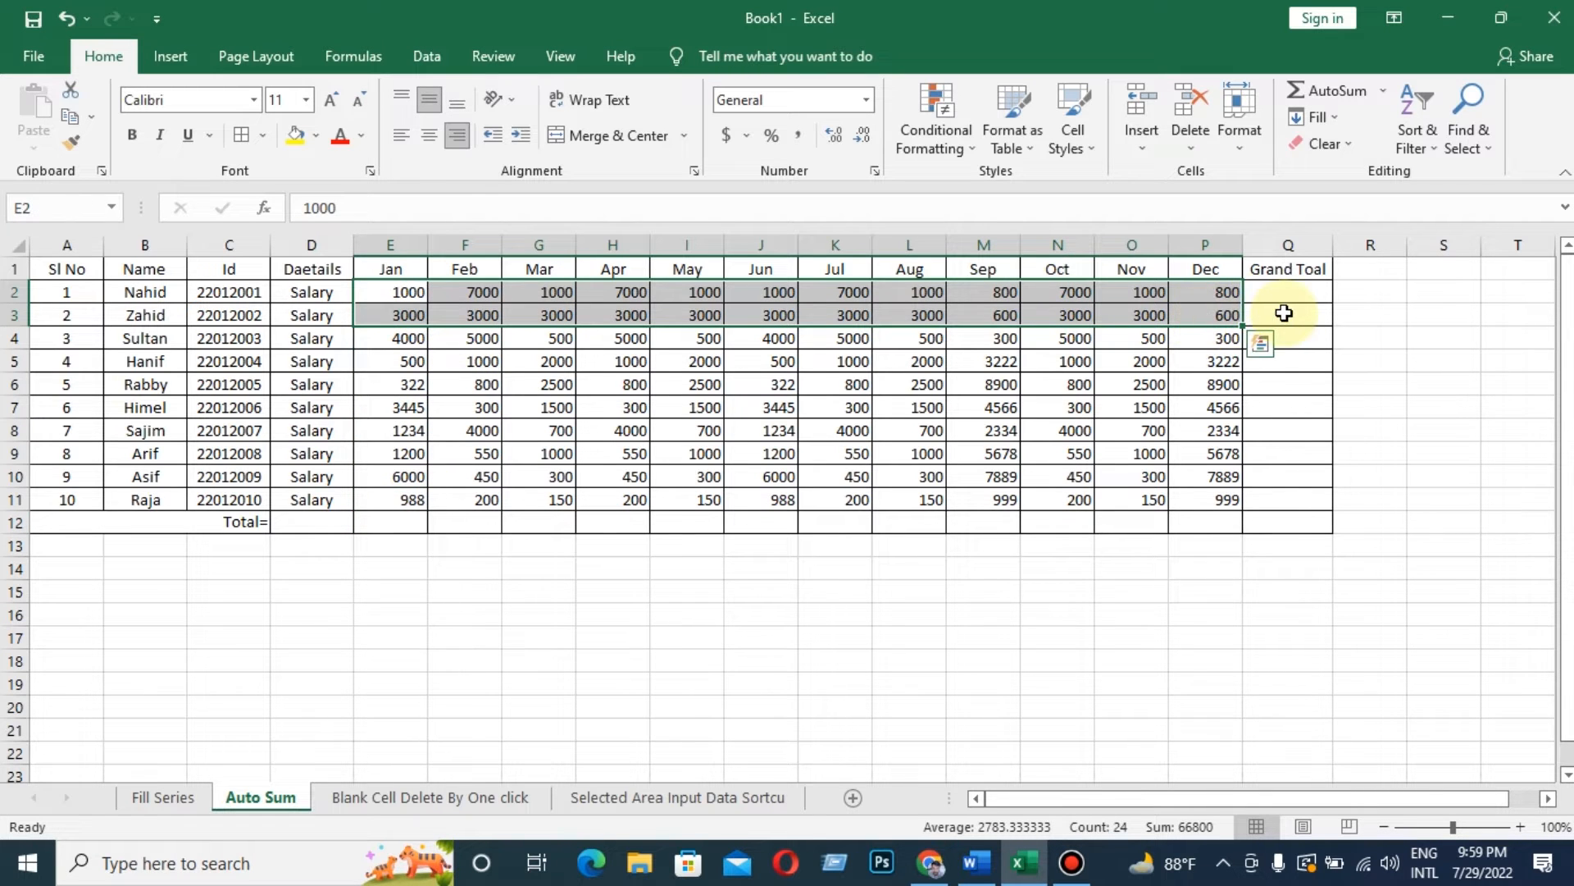
click(535, 365)
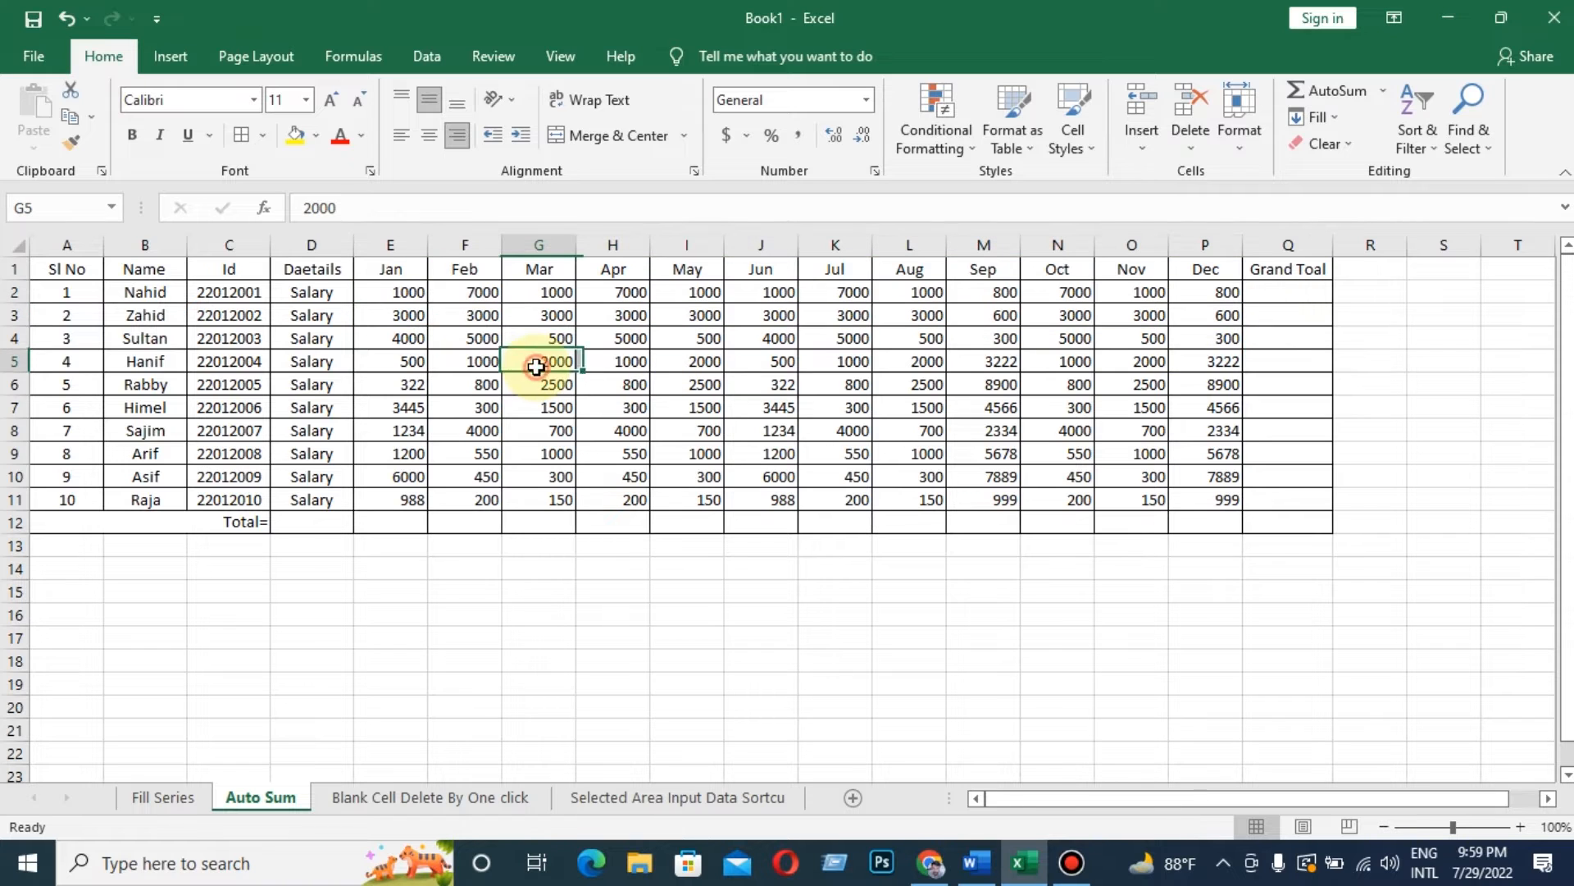
click(379, 520)
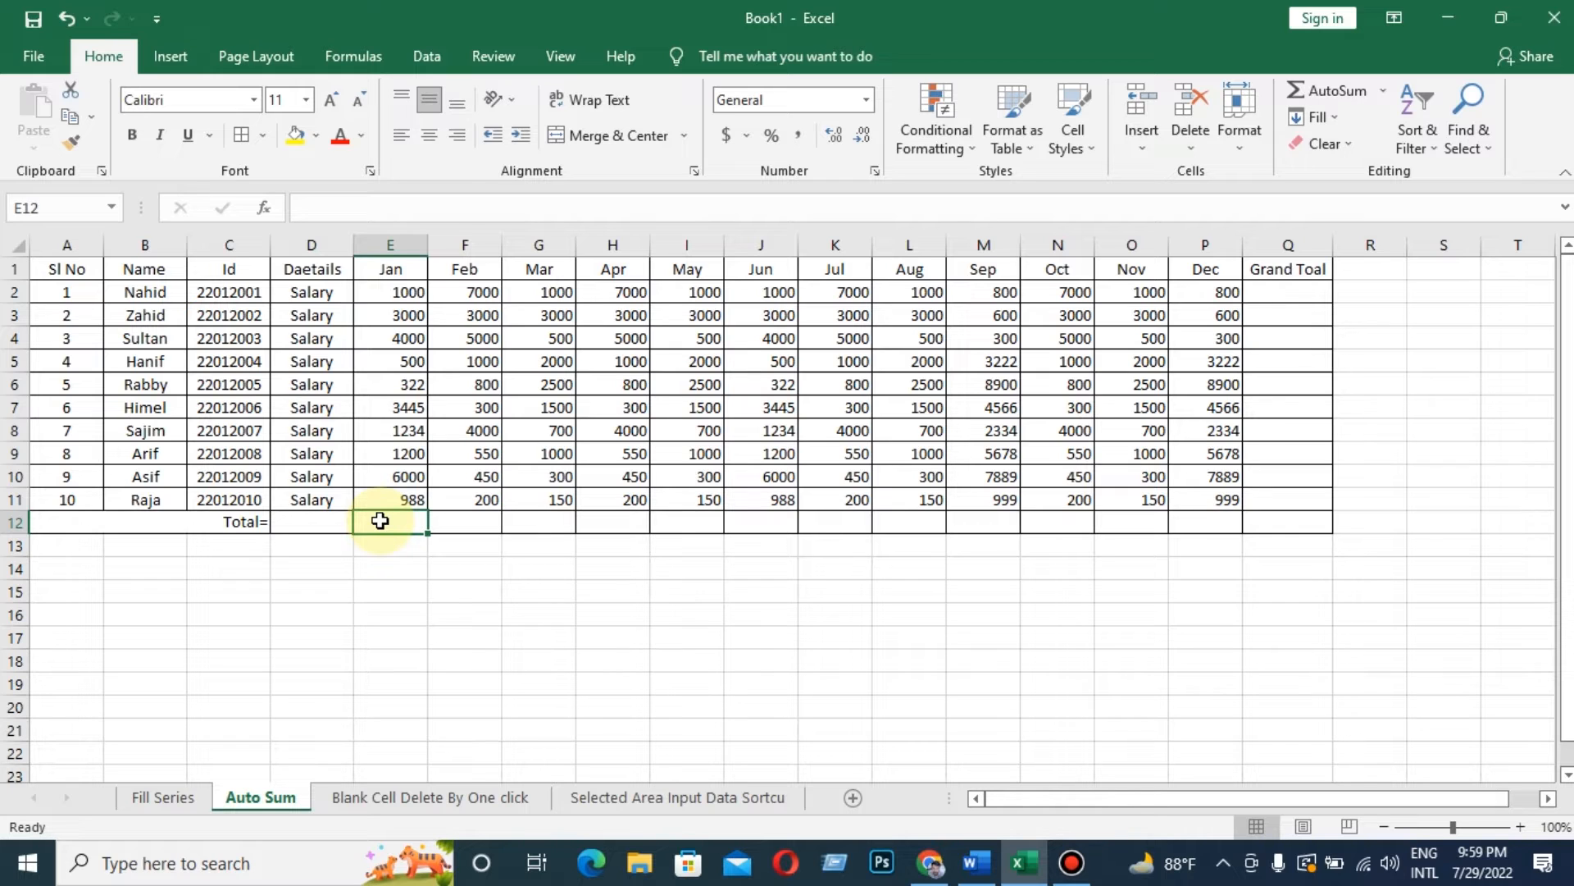
click(414, 497)
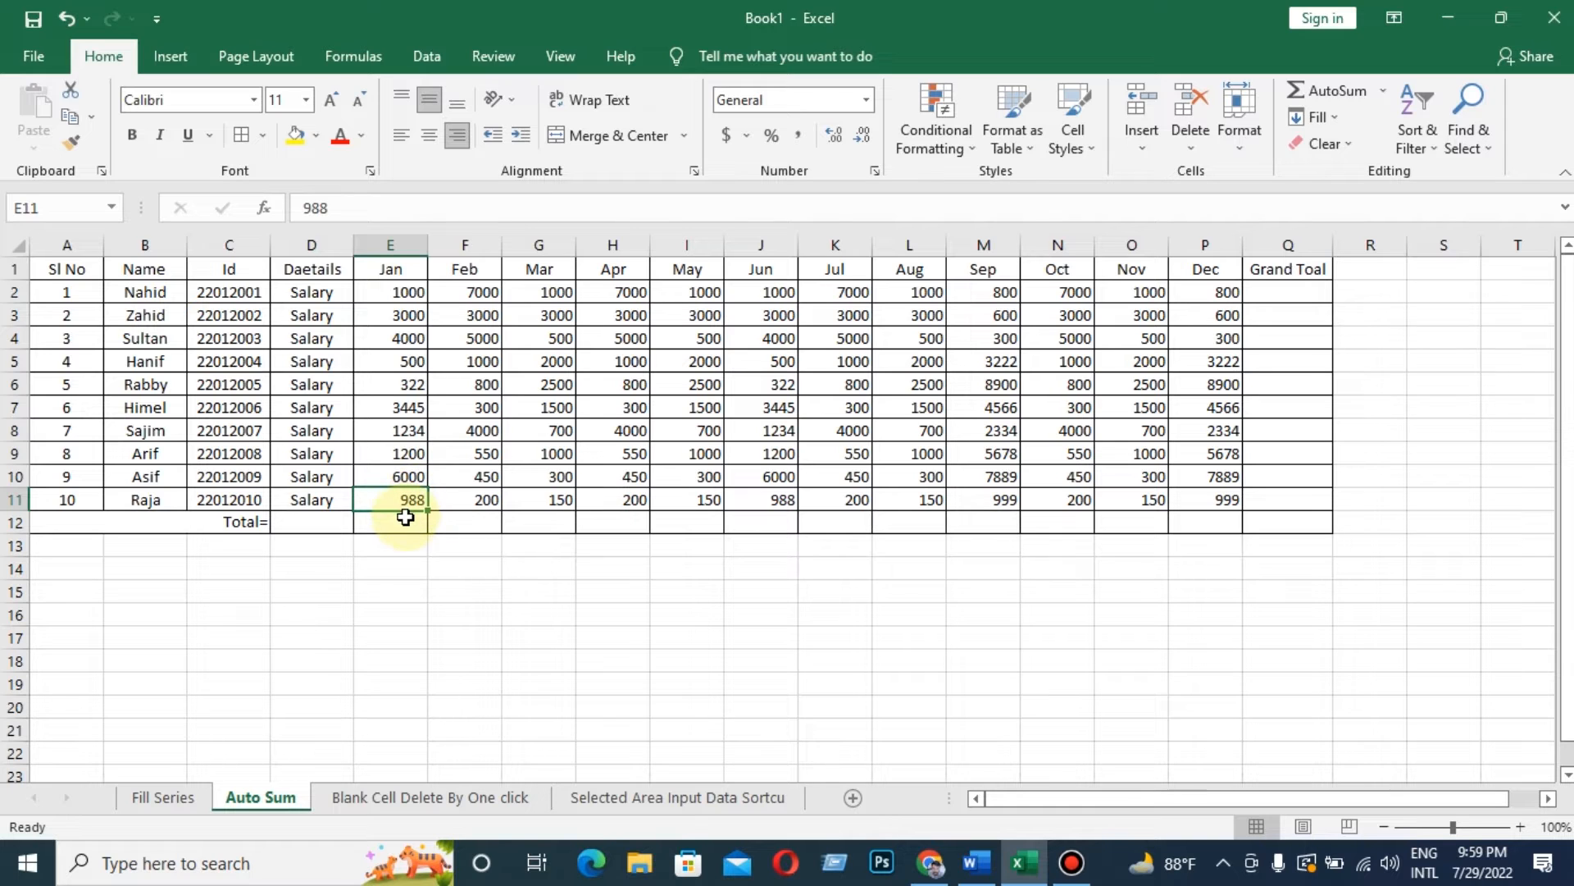
click(405, 521)
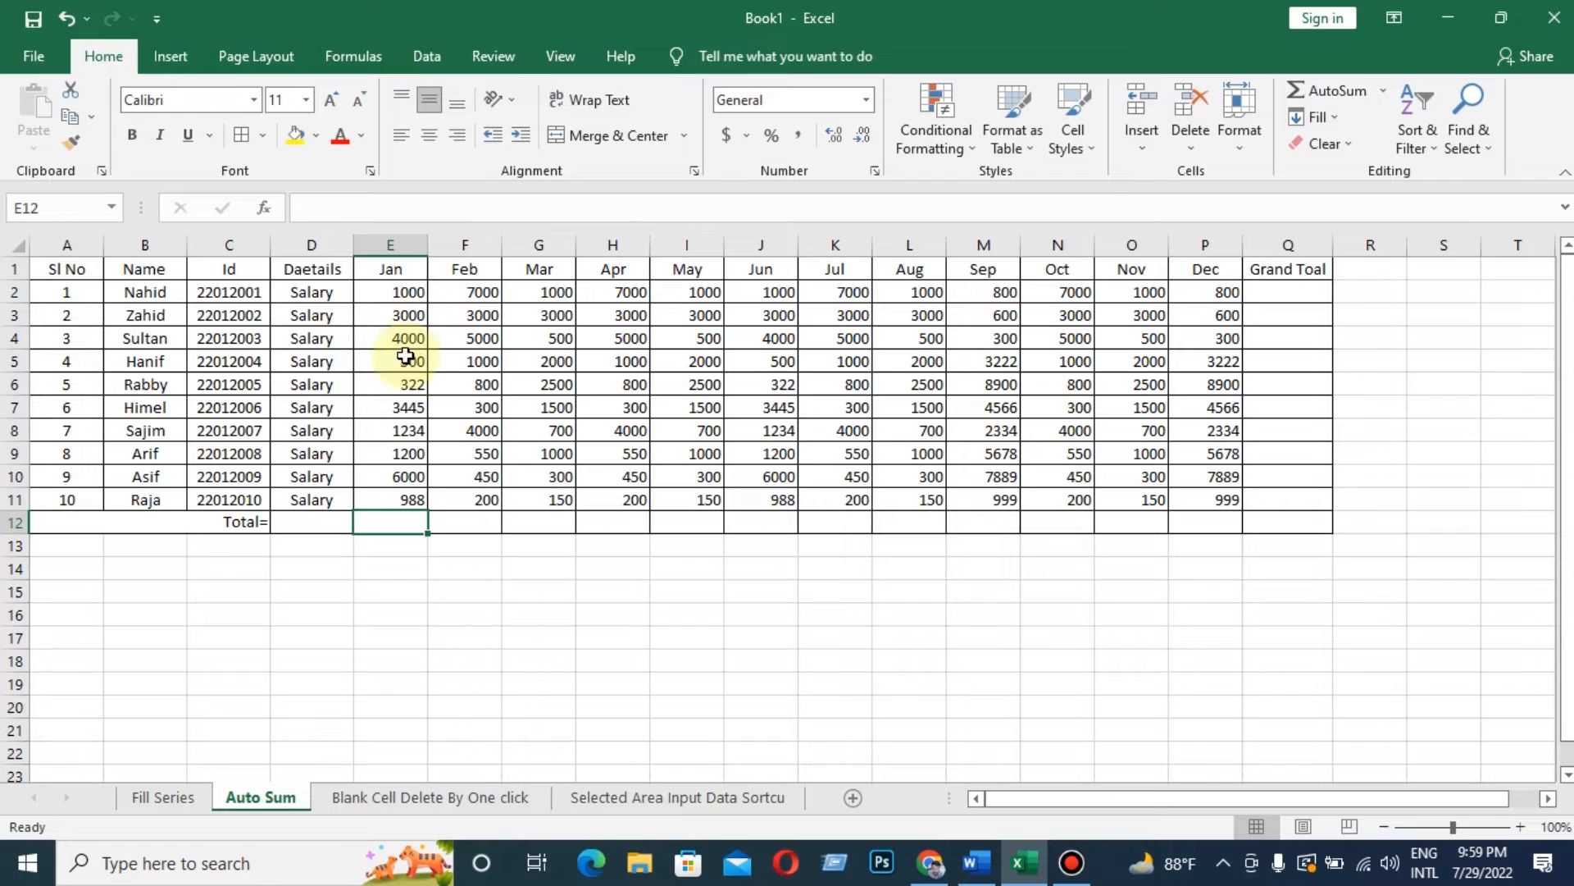
Total each month's salaries in E12:P12 with AutoSum and check the formula in January's total cell
drag(385, 522, 1195, 520)
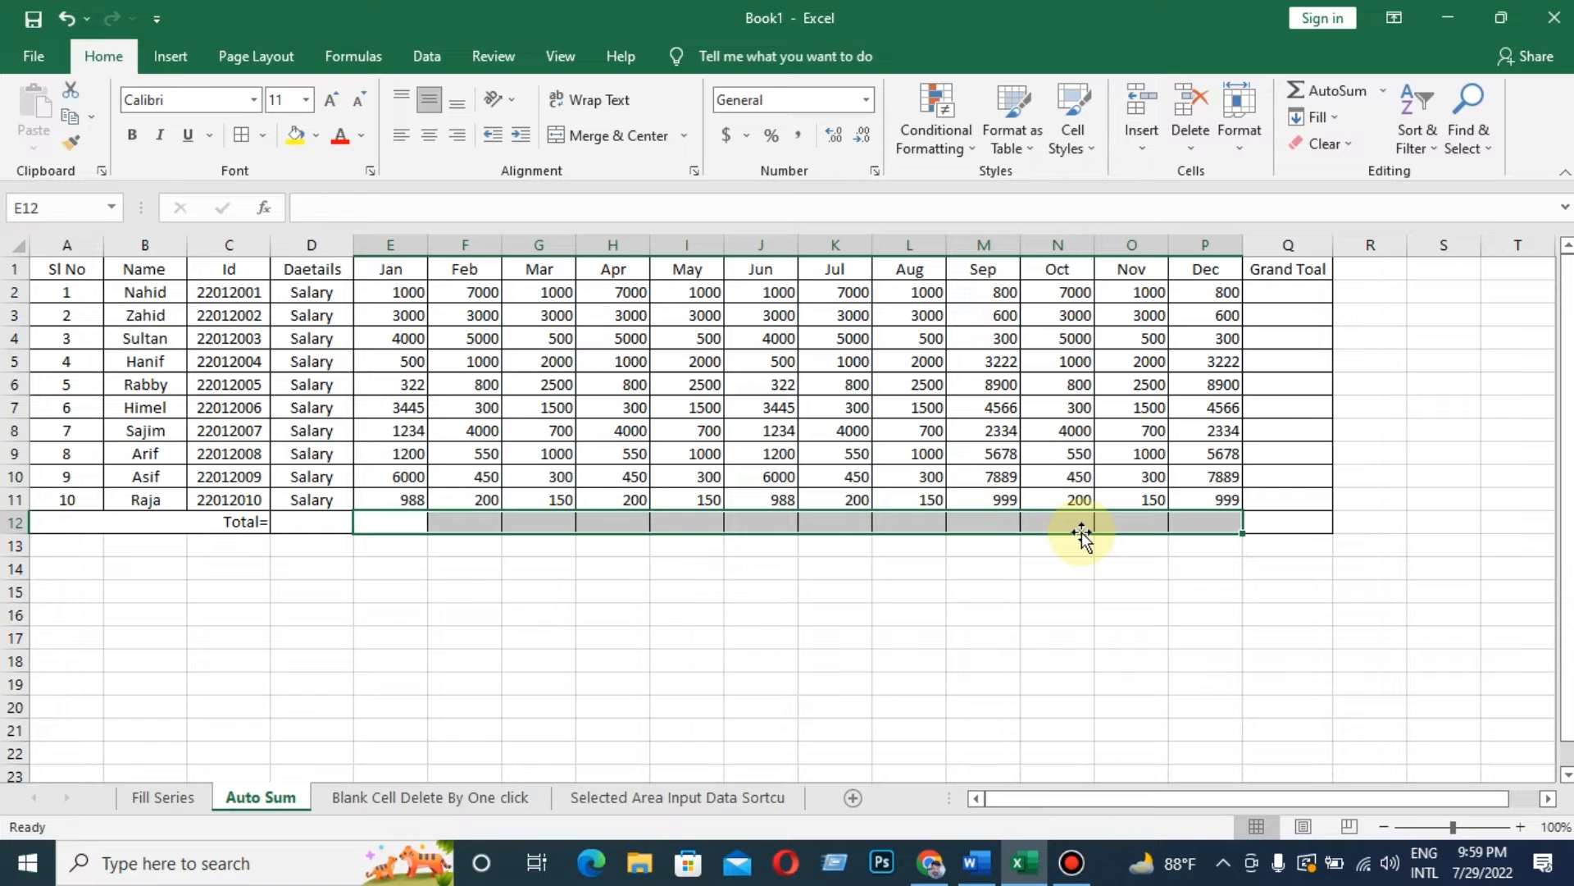
key(alt)
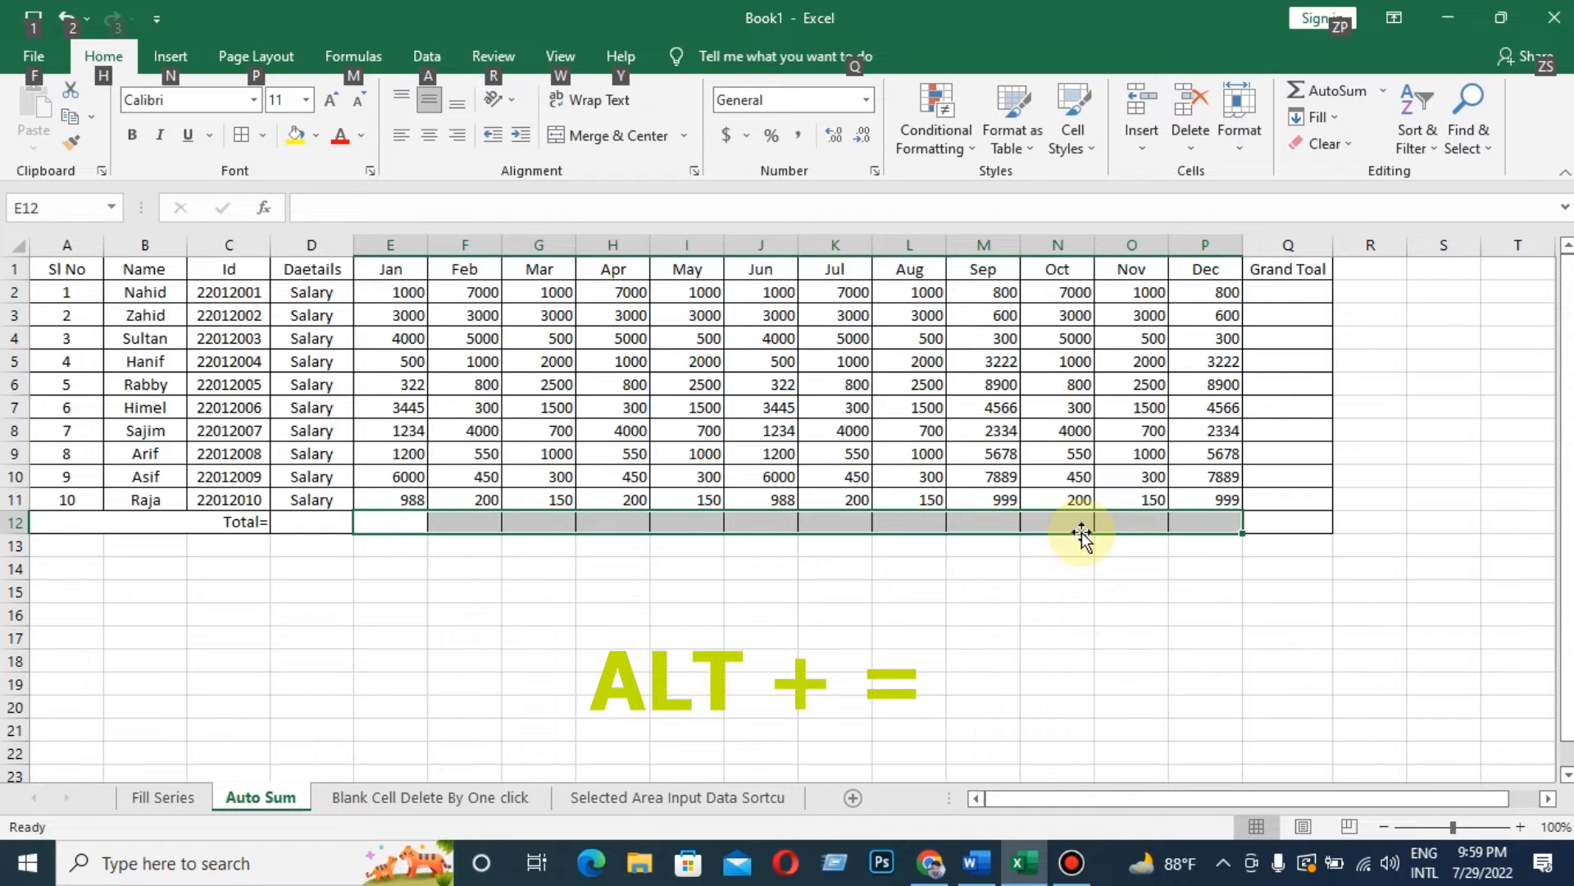
key(alt+equal)
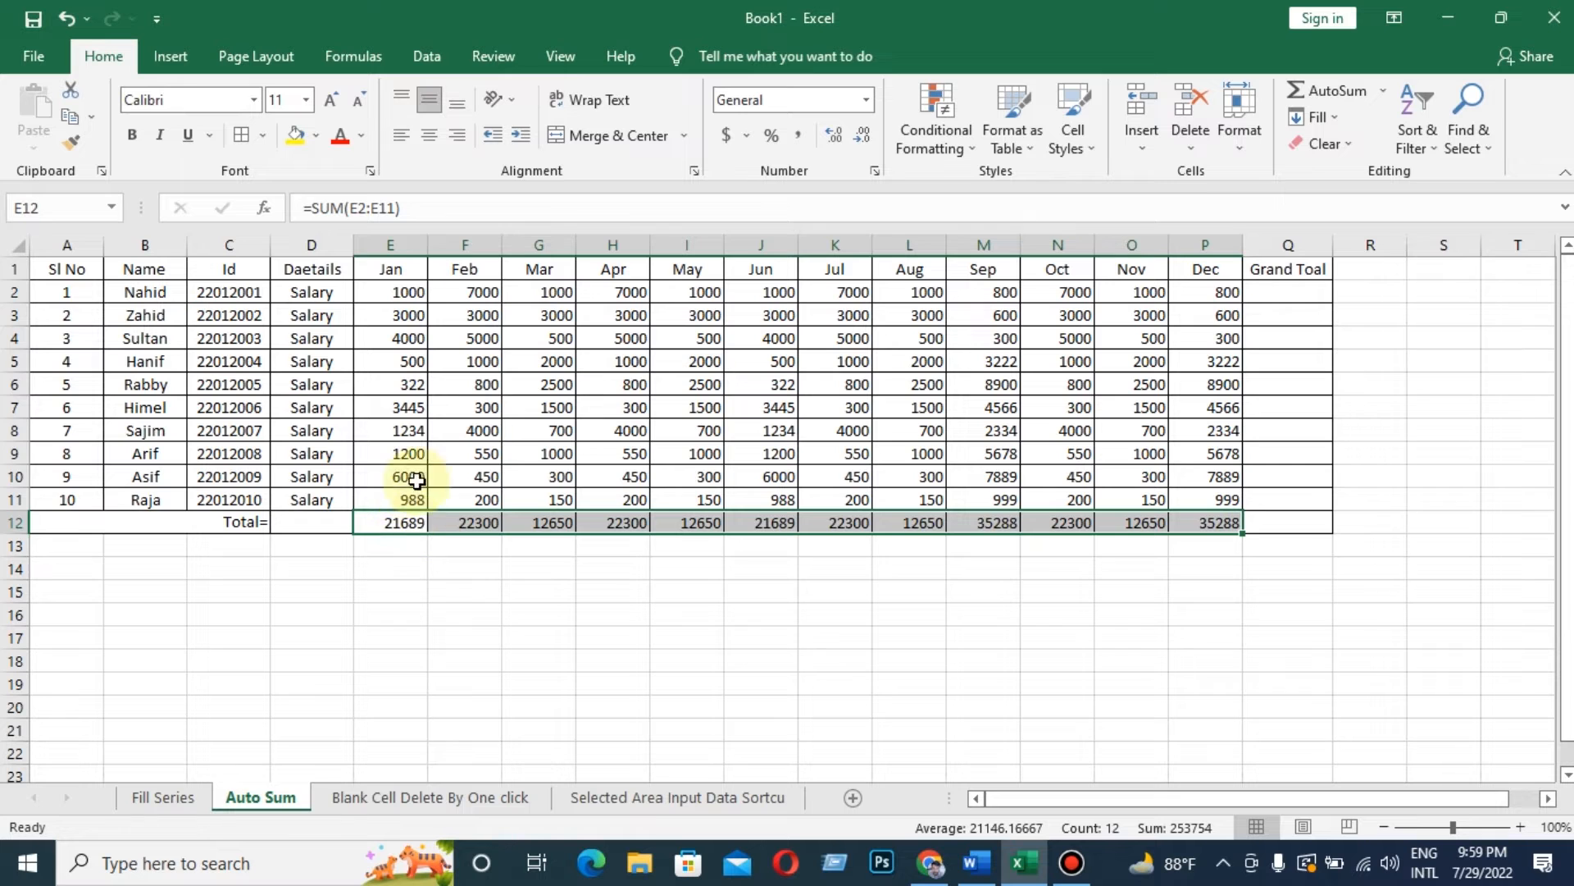
double_click(407, 519)
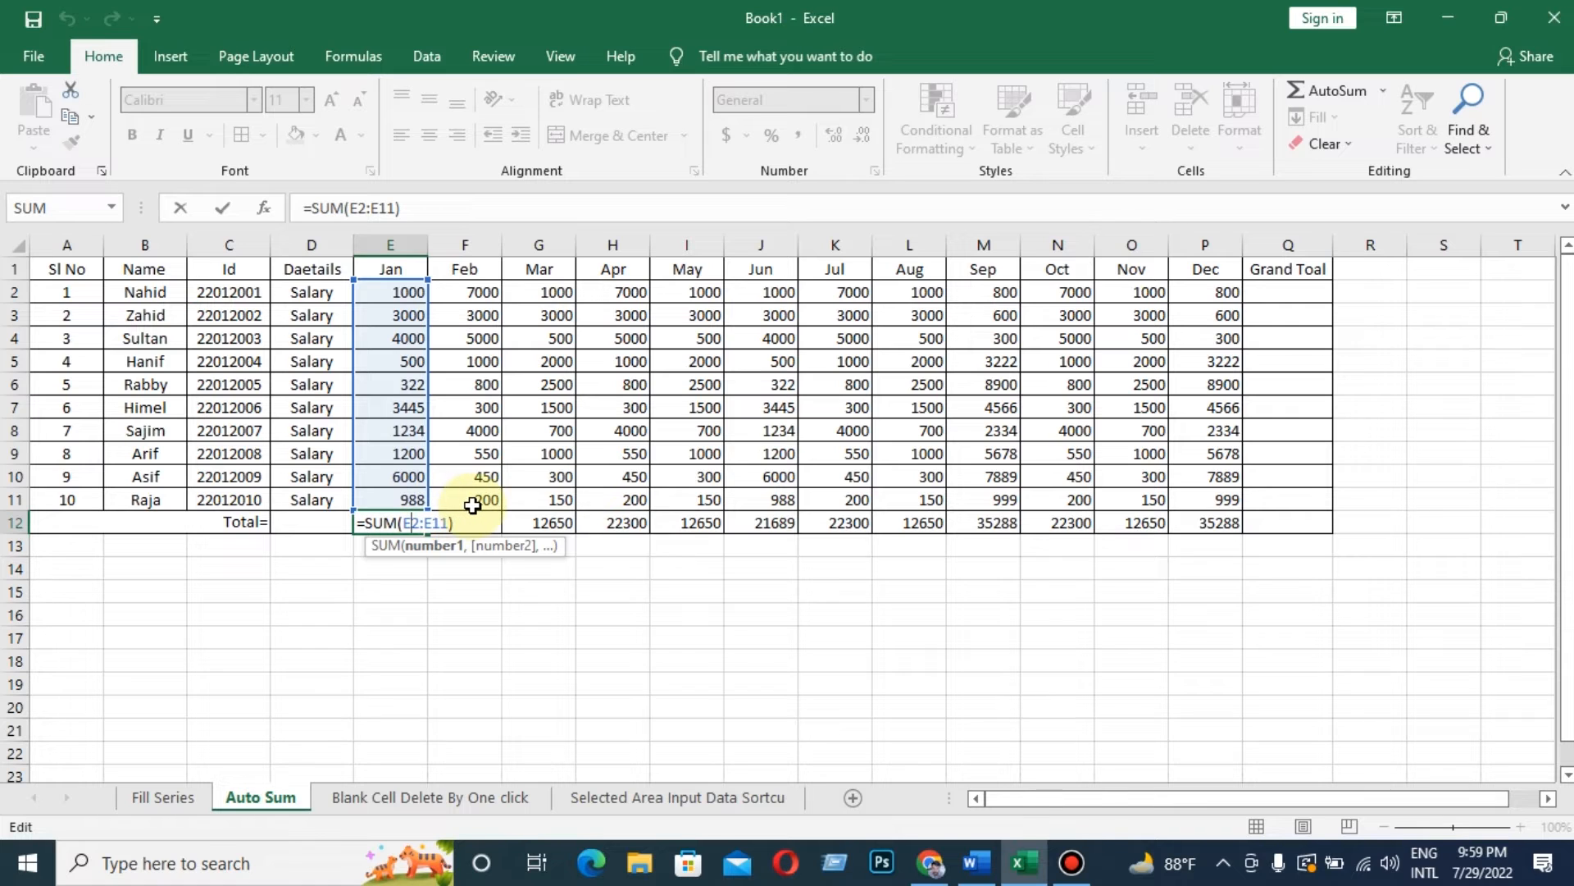
key(Return)
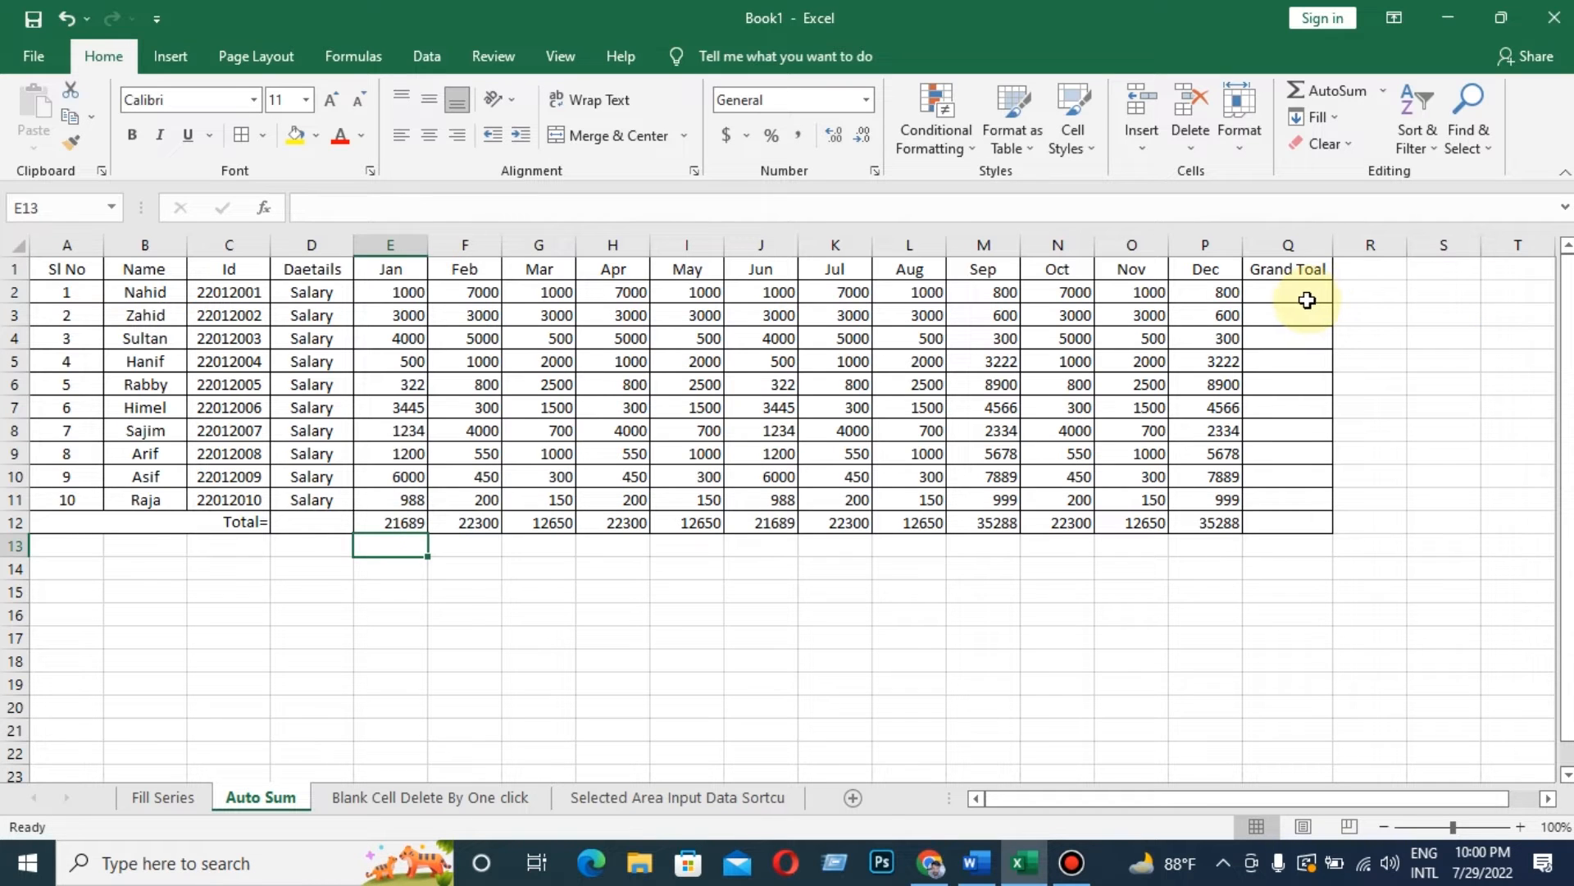
Total each employee's yearly salary in Q2:Q11 with AutoSum and check the formula in Q2
drag(1304, 295, 1313, 496)
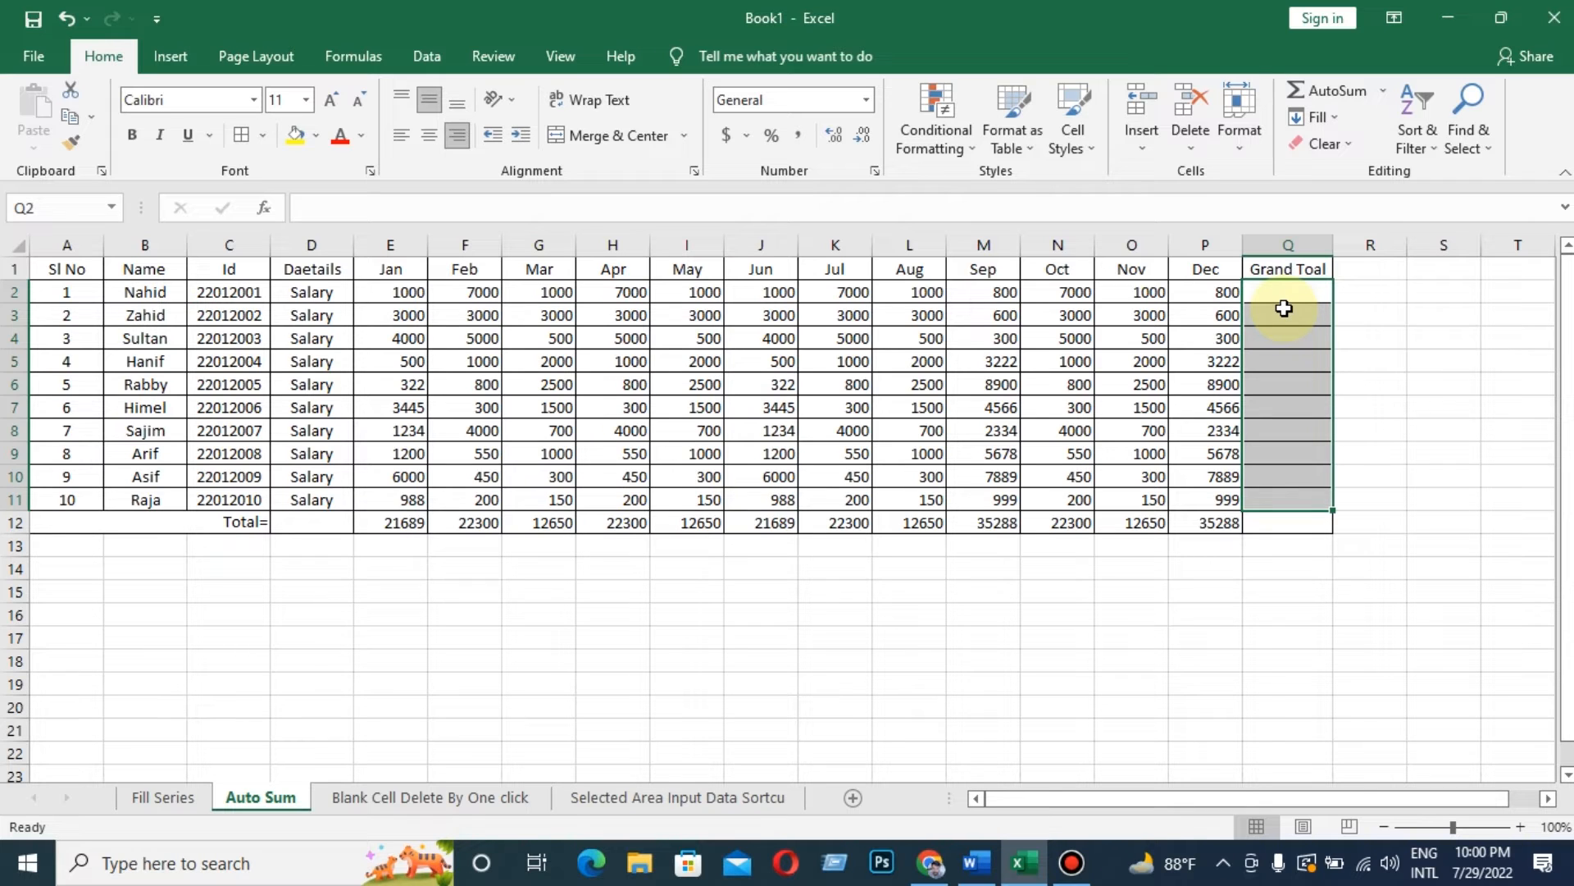
key(alt+equal)
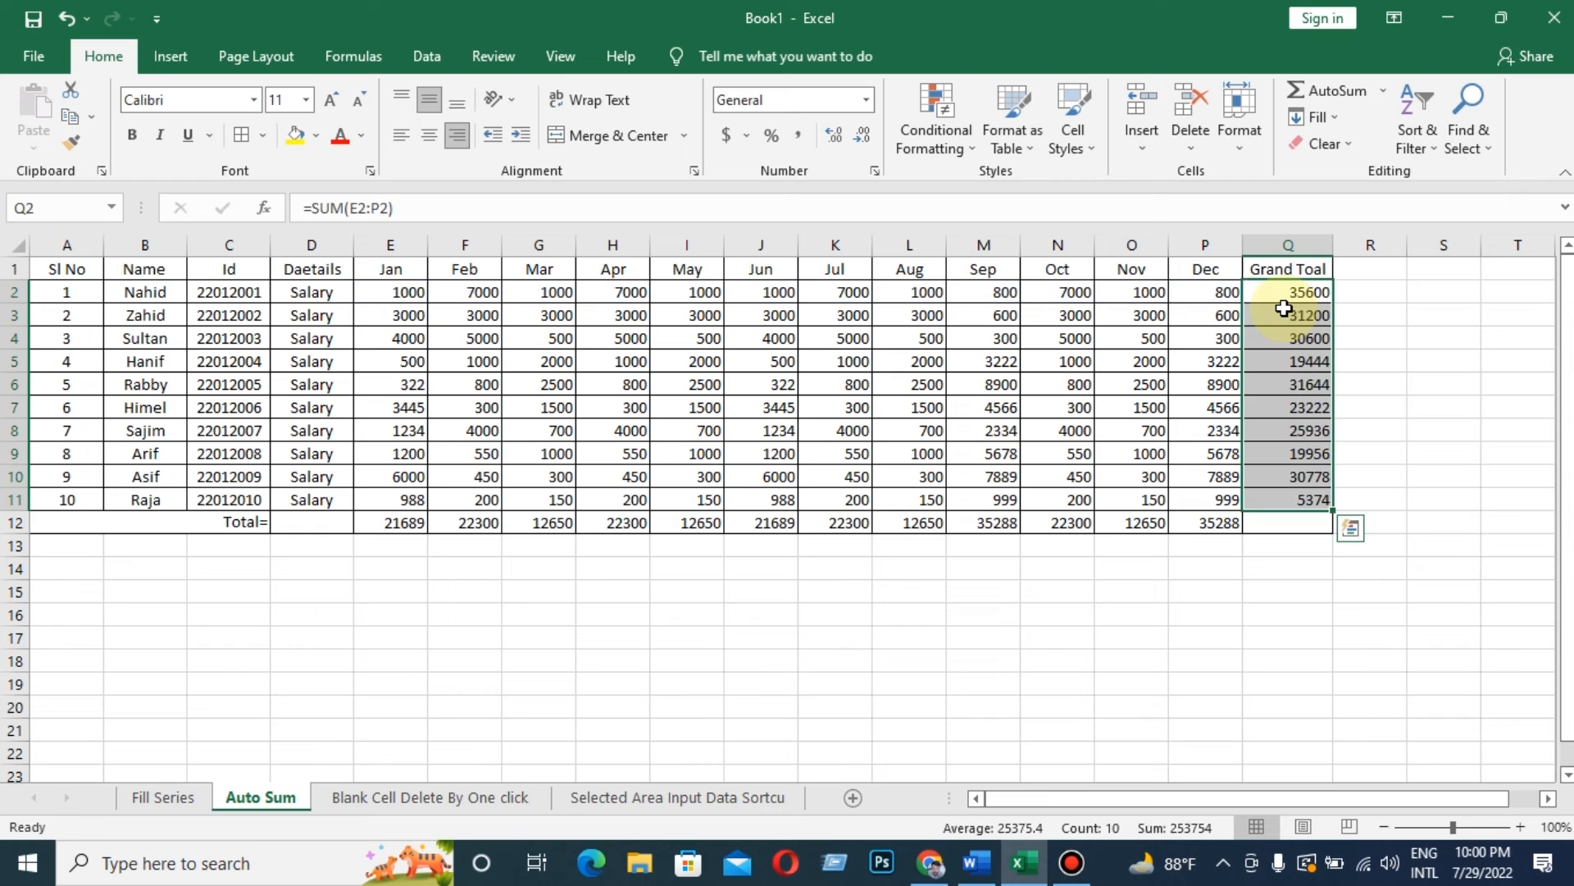
click(1296, 362)
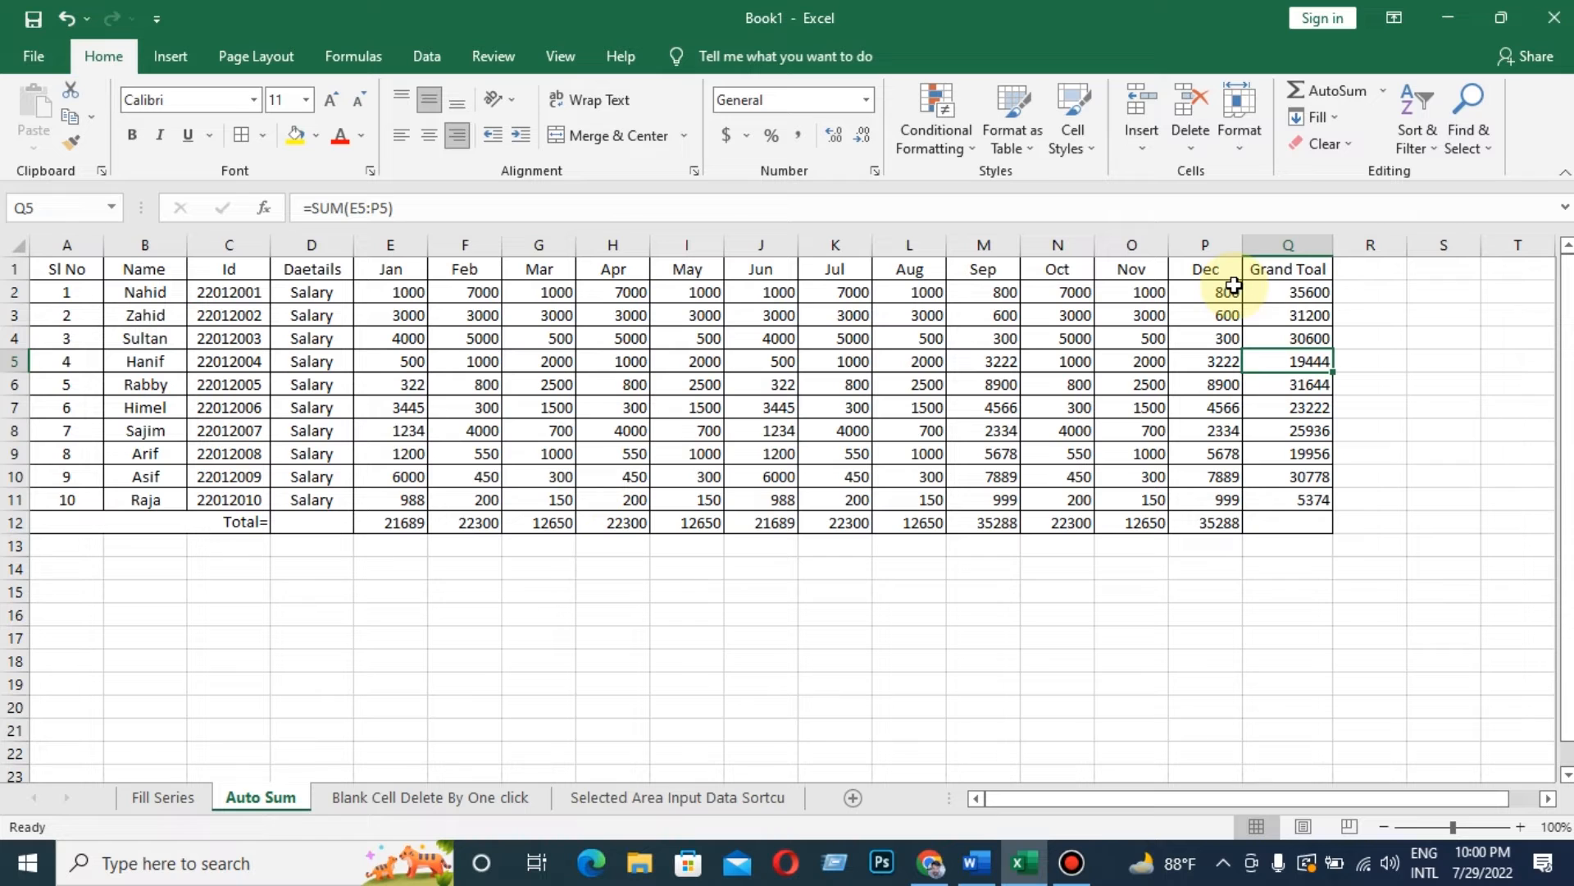
double_click(1304, 293)
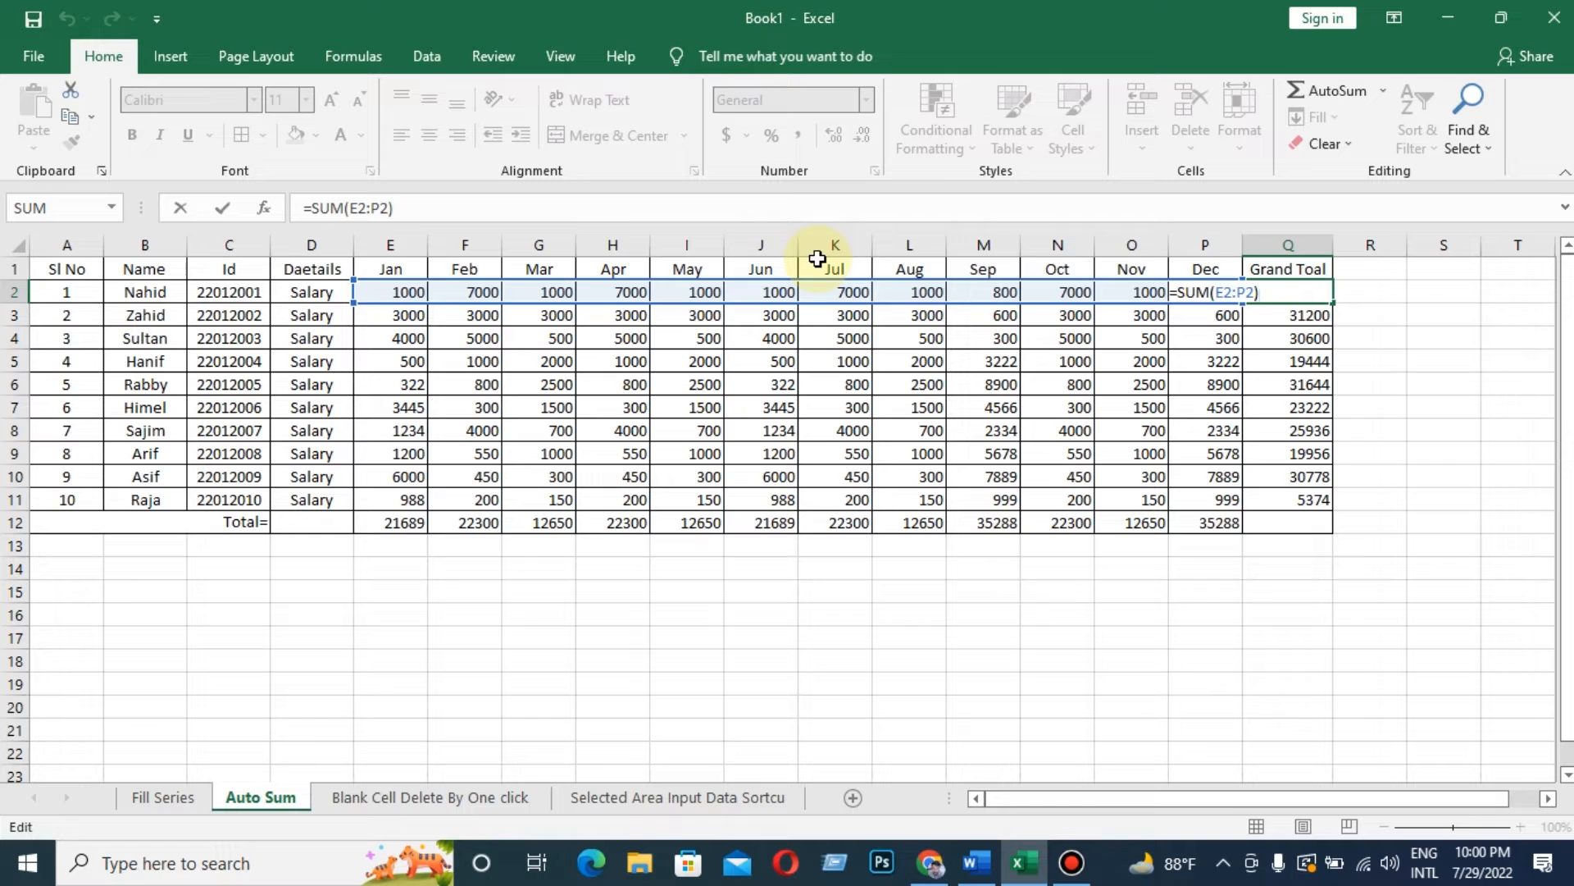
key(Return)
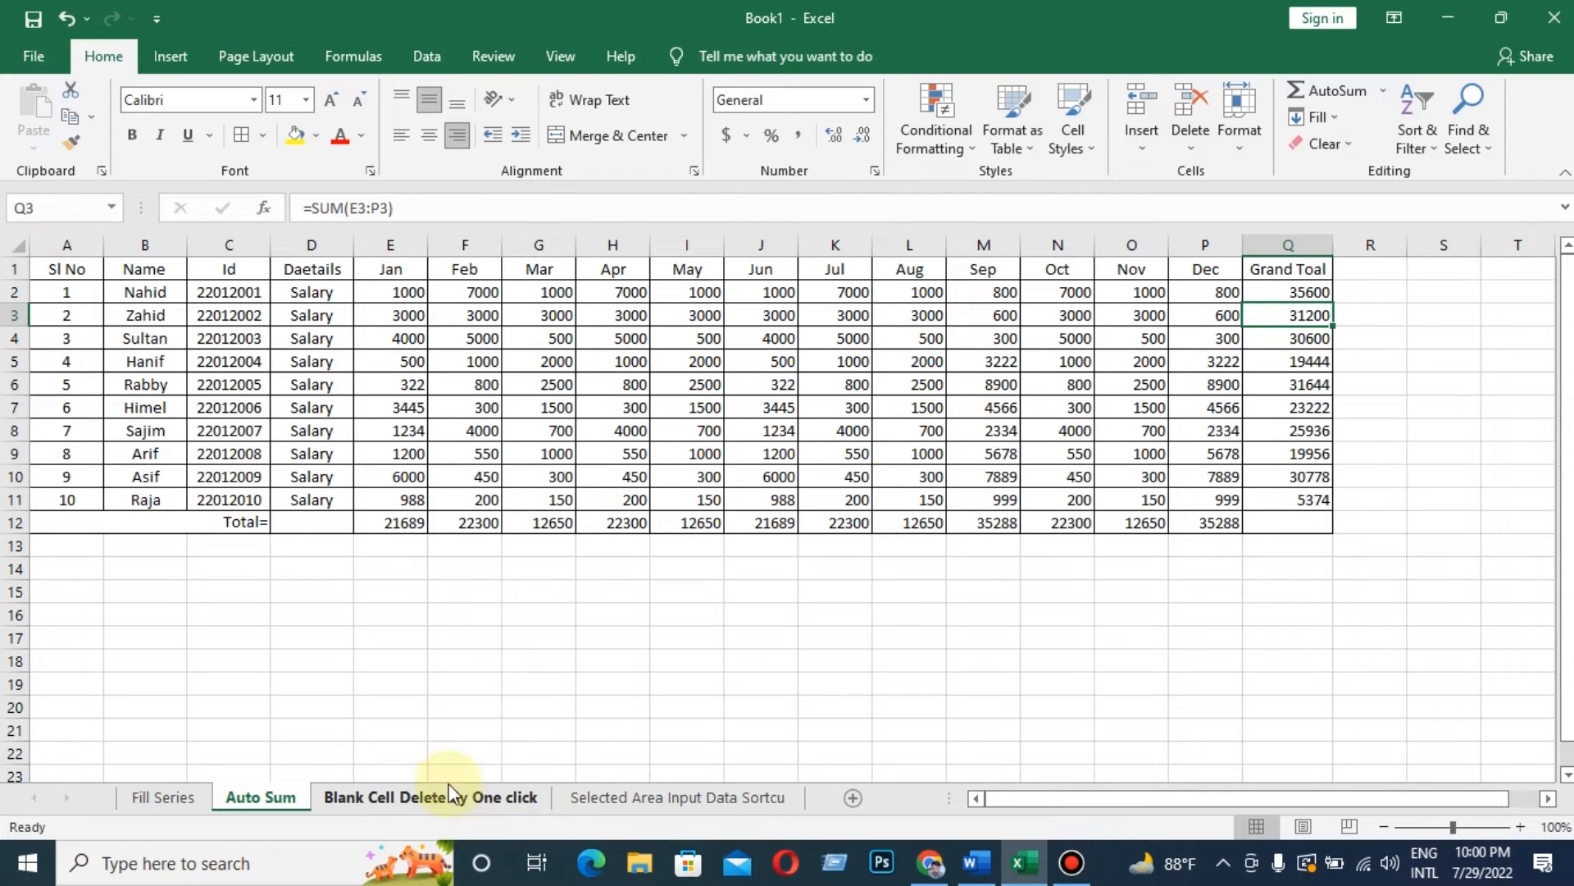
Open the Blank Cell Delete By One click sheet and examine the blank row 3 in the table
click(467, 792)
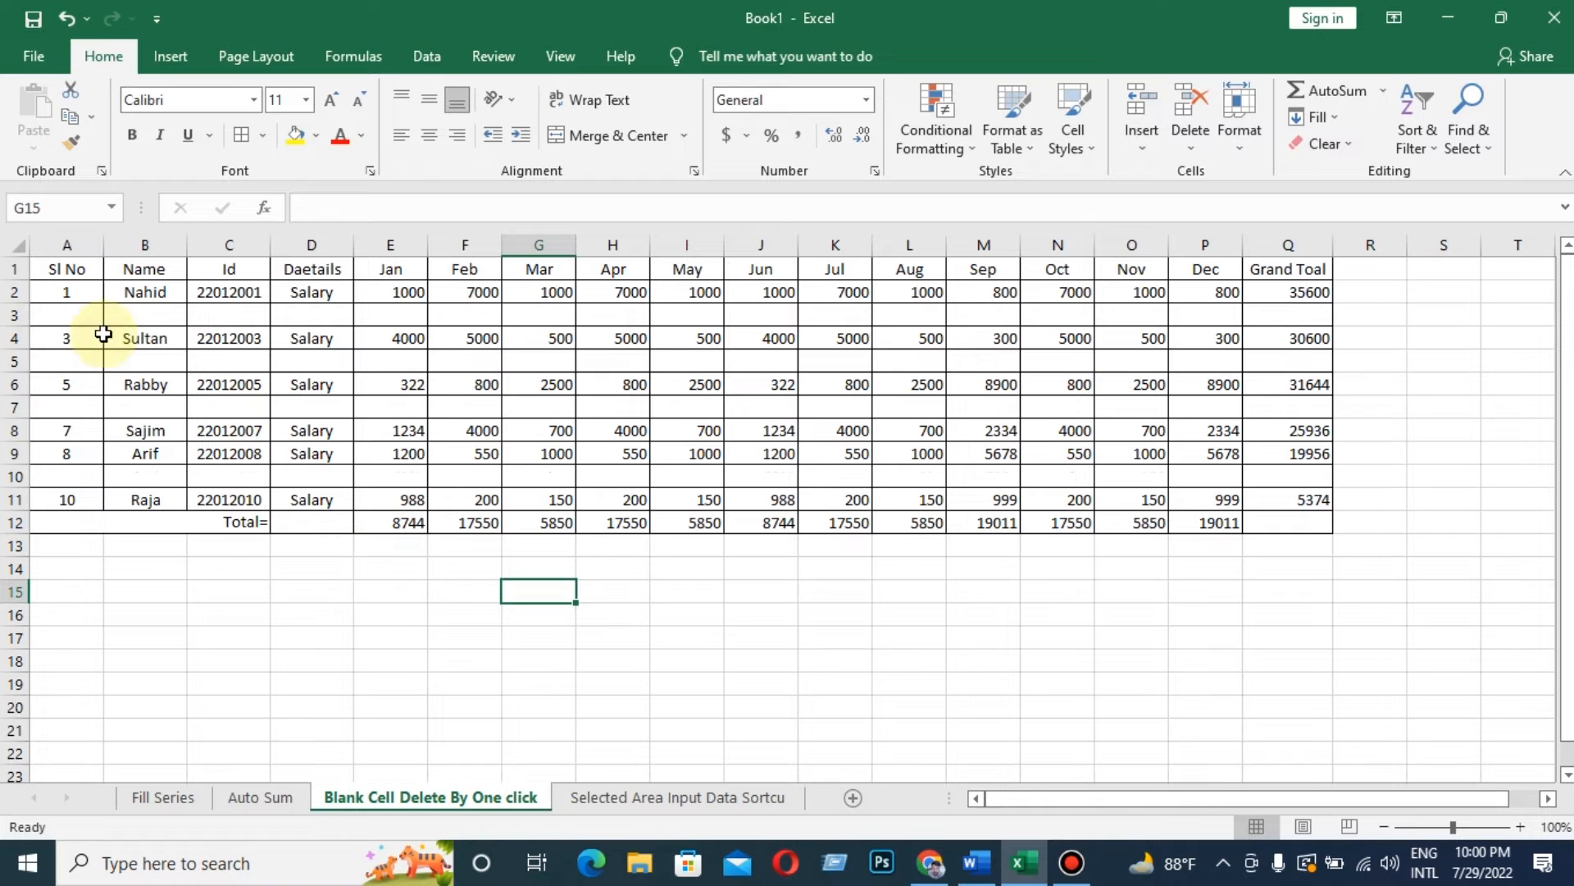
drag(72, 312, 1259, 307)
click(807, 640)
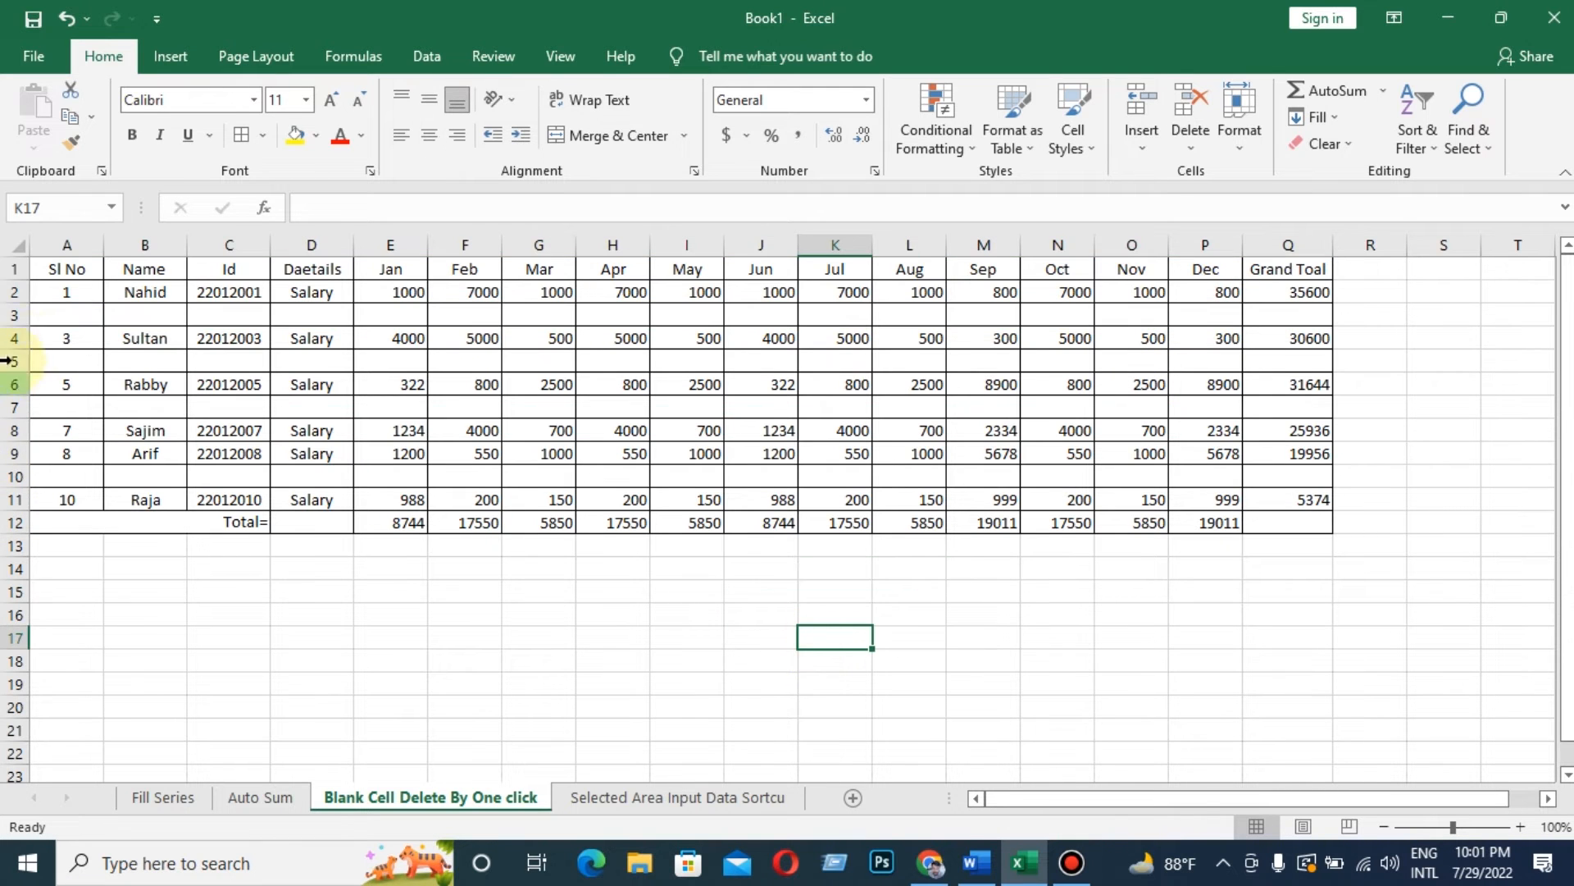
Delete the entire blank row 3 on its own, undo that deletion and select blank row 5
click(14, 316)
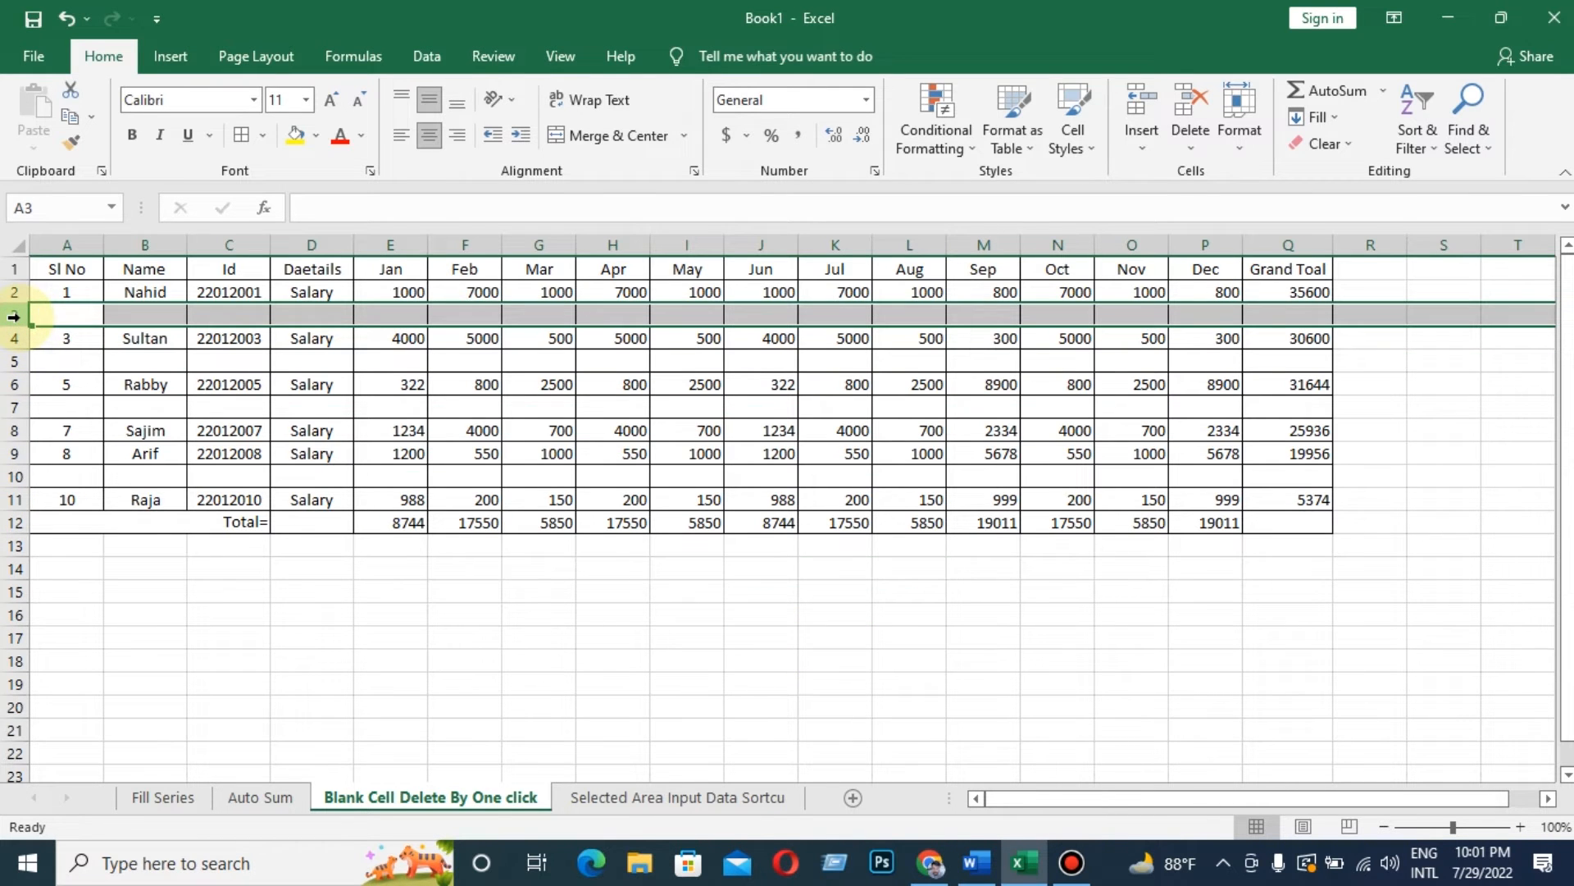
right_click(14, 315)
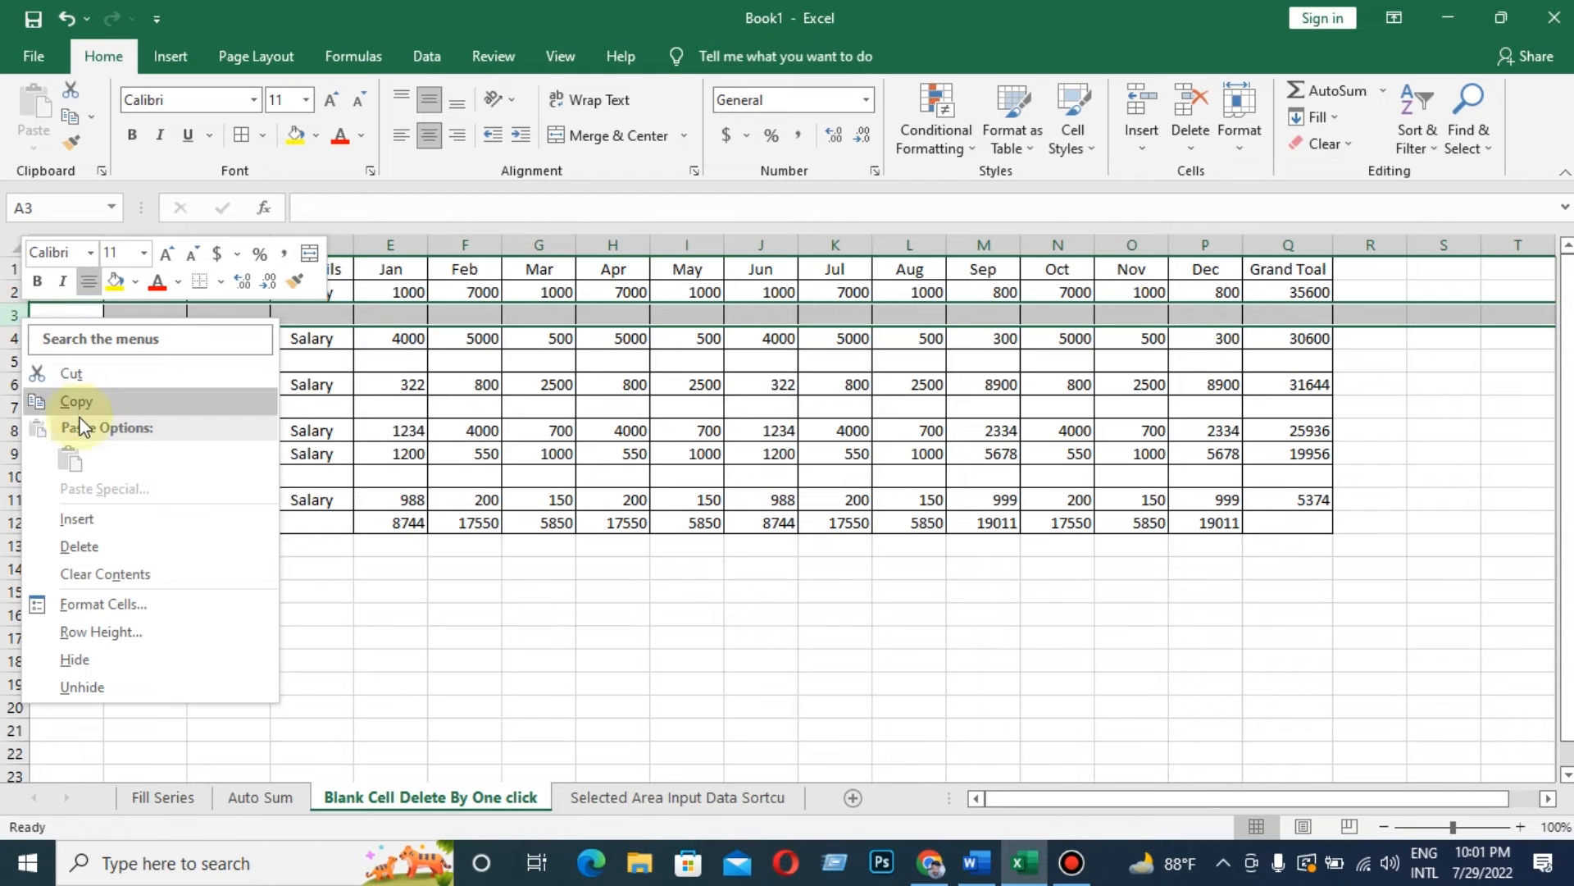
click(79, 546)
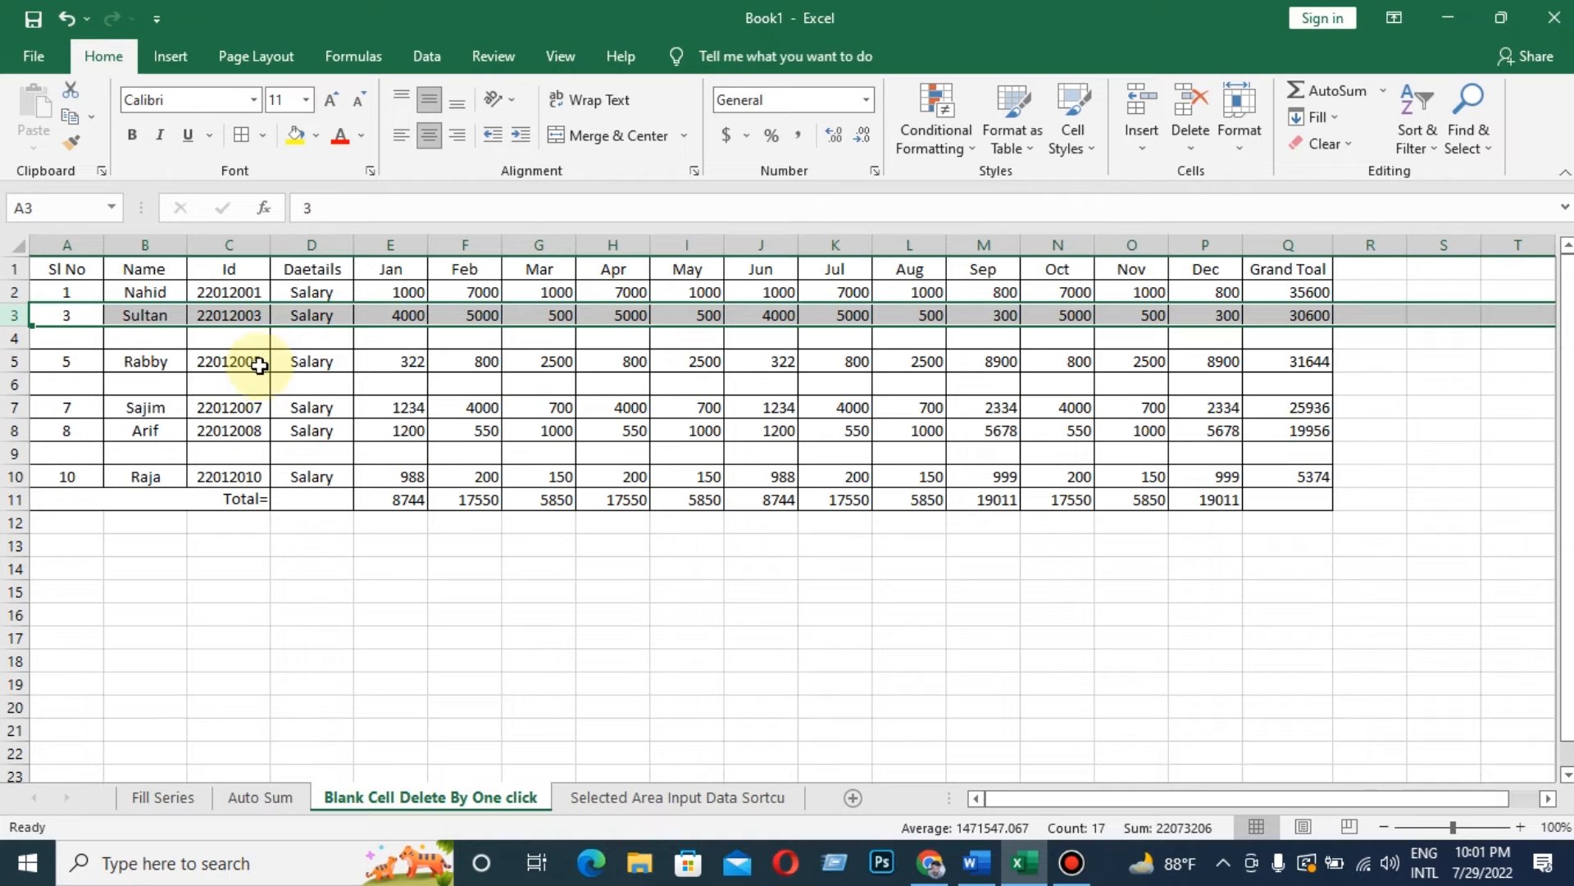
key(ctrl+z)
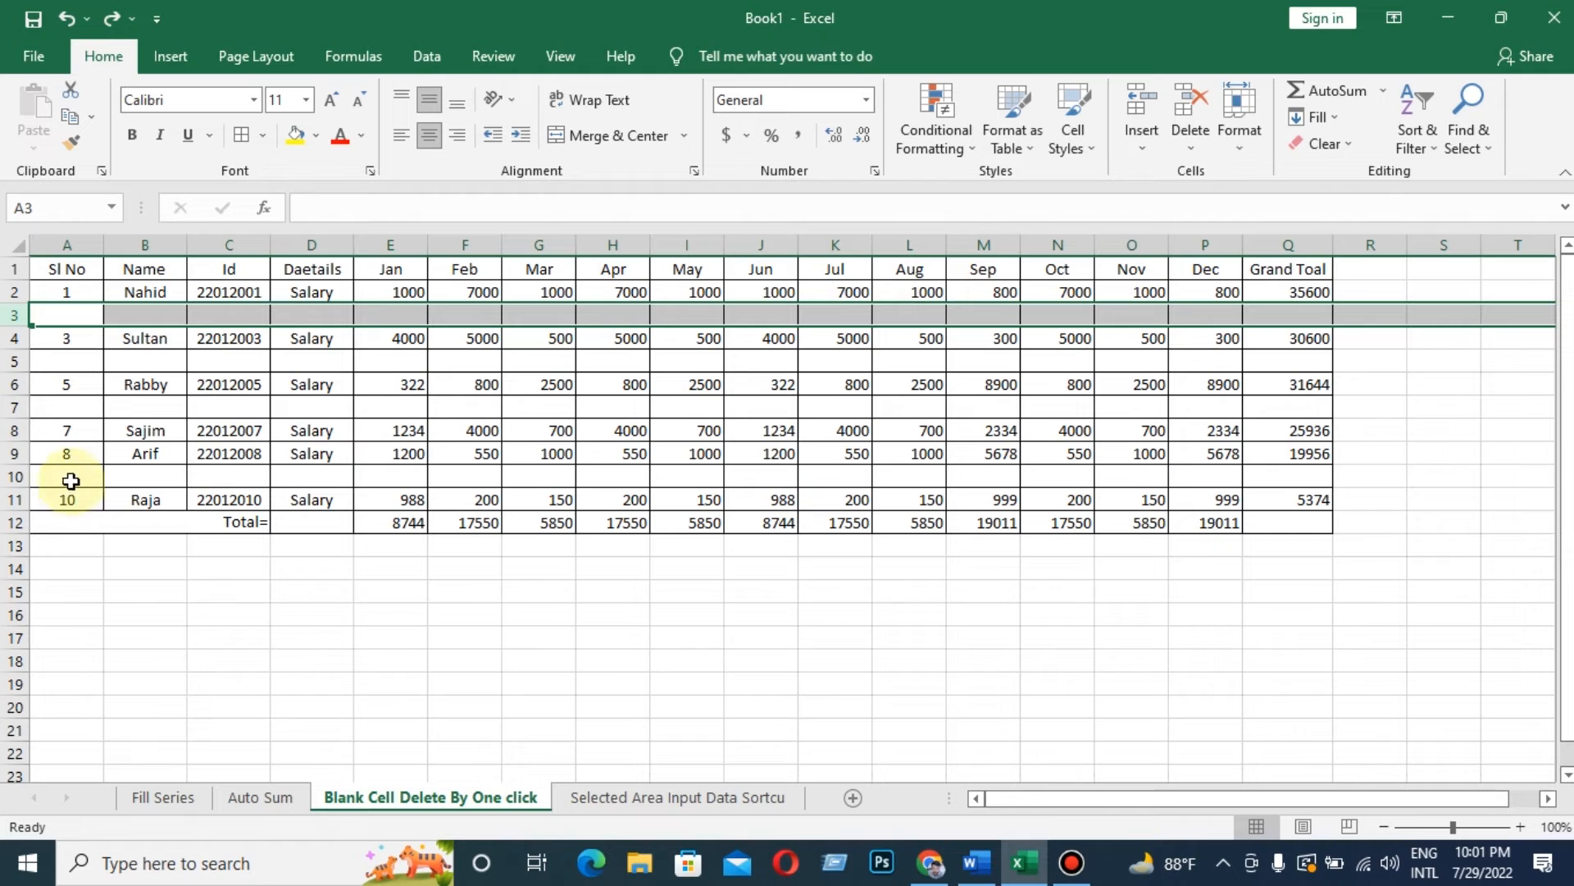
click(13, 360)
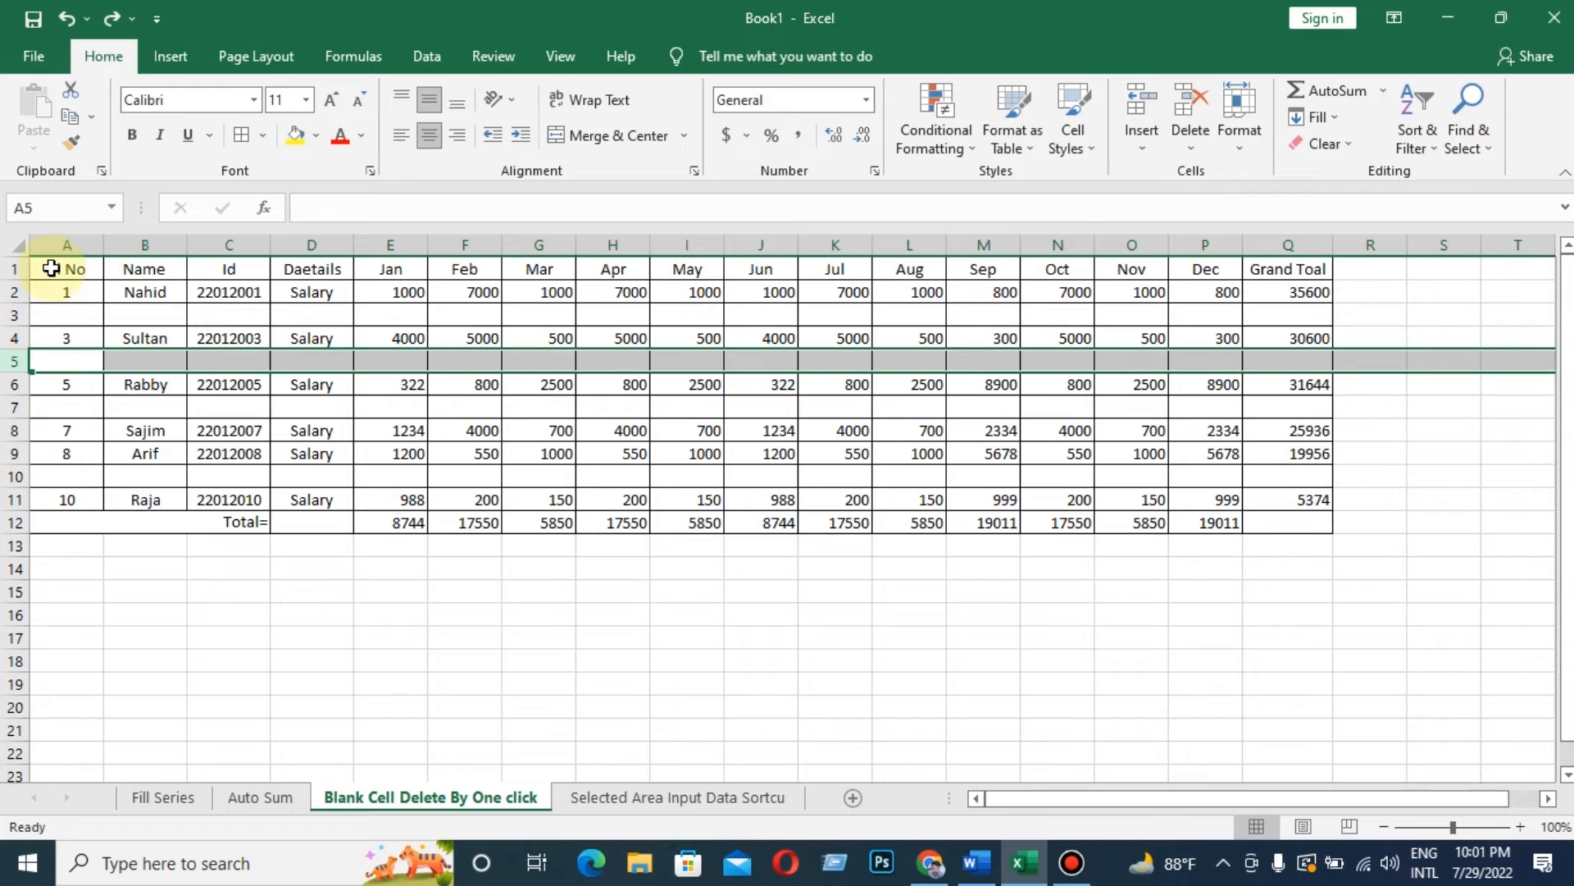
Select all blank cells within A1:Q12 using Go To Special with the Blanks option and delete them
drag(51, 268, 1284, 512)
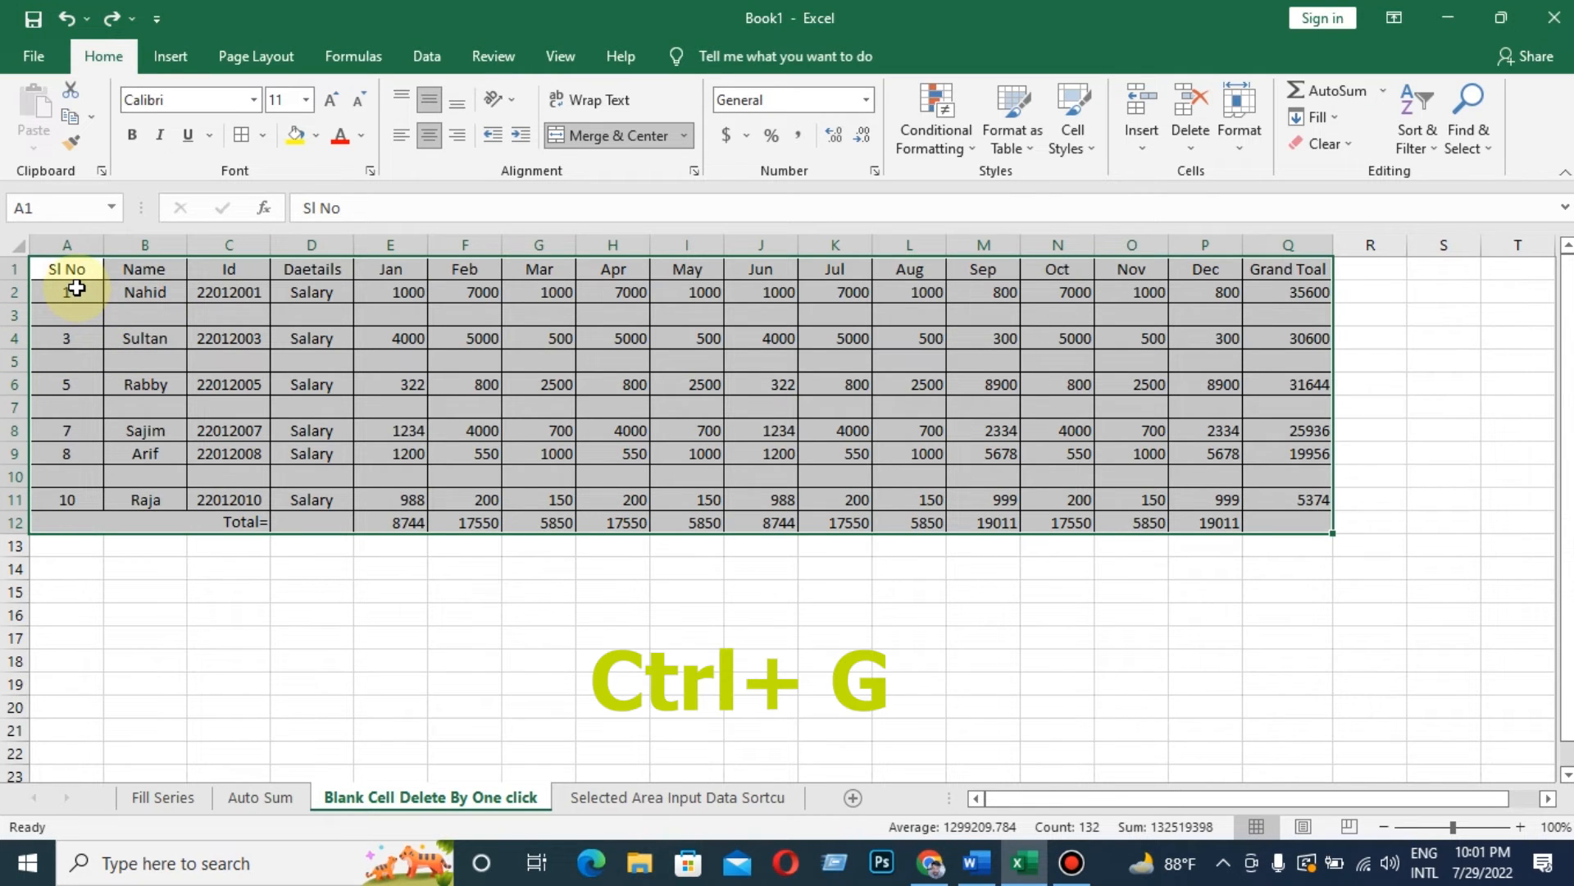
key(ctrl+g)
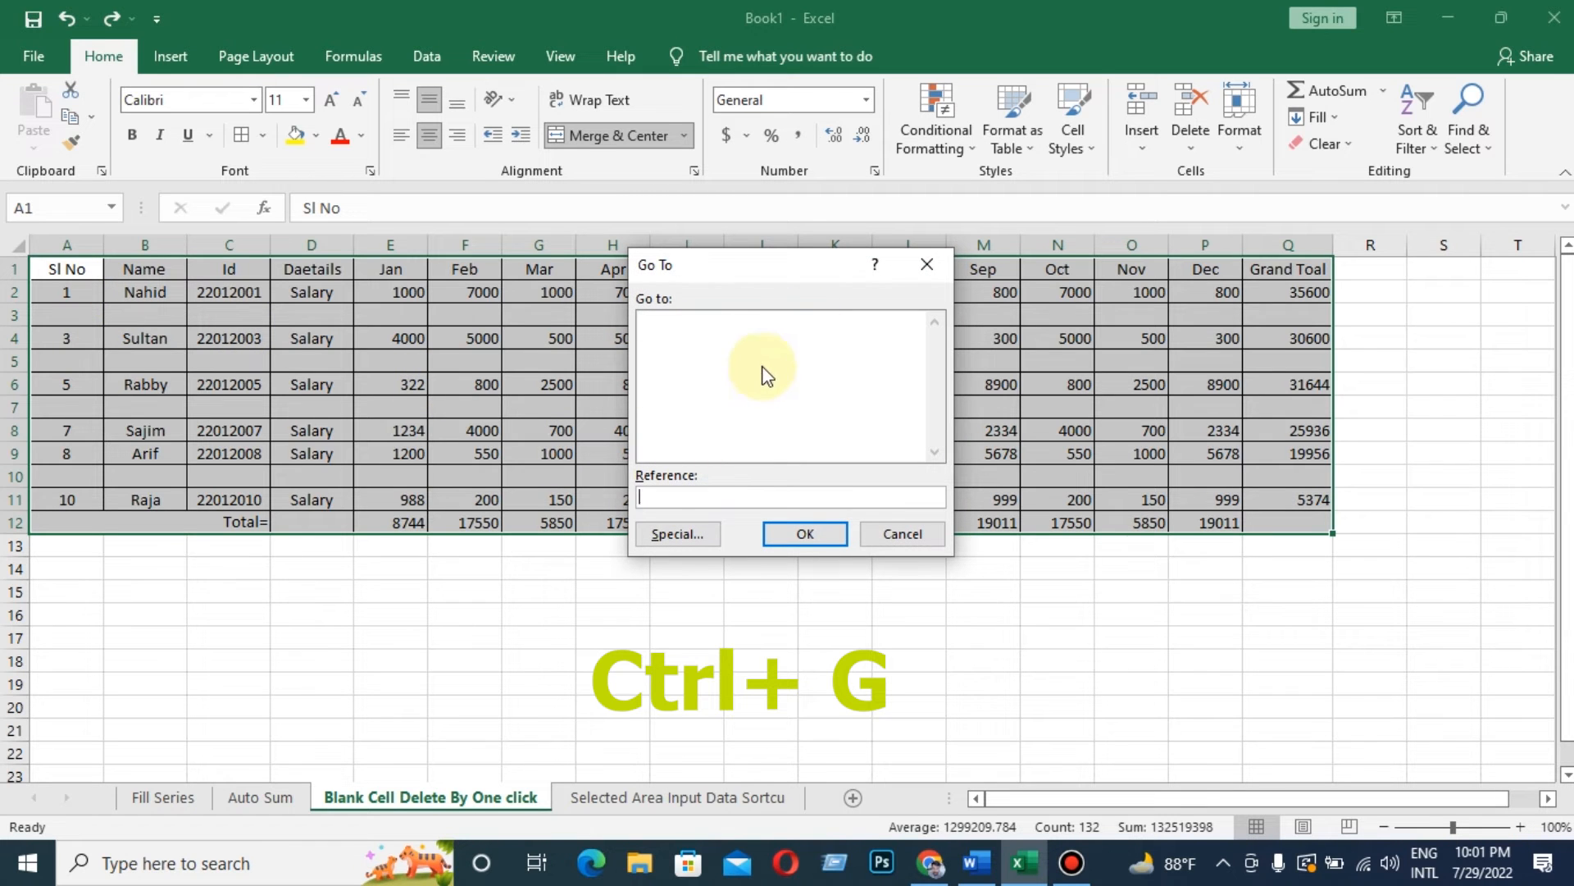
click(676, 534)
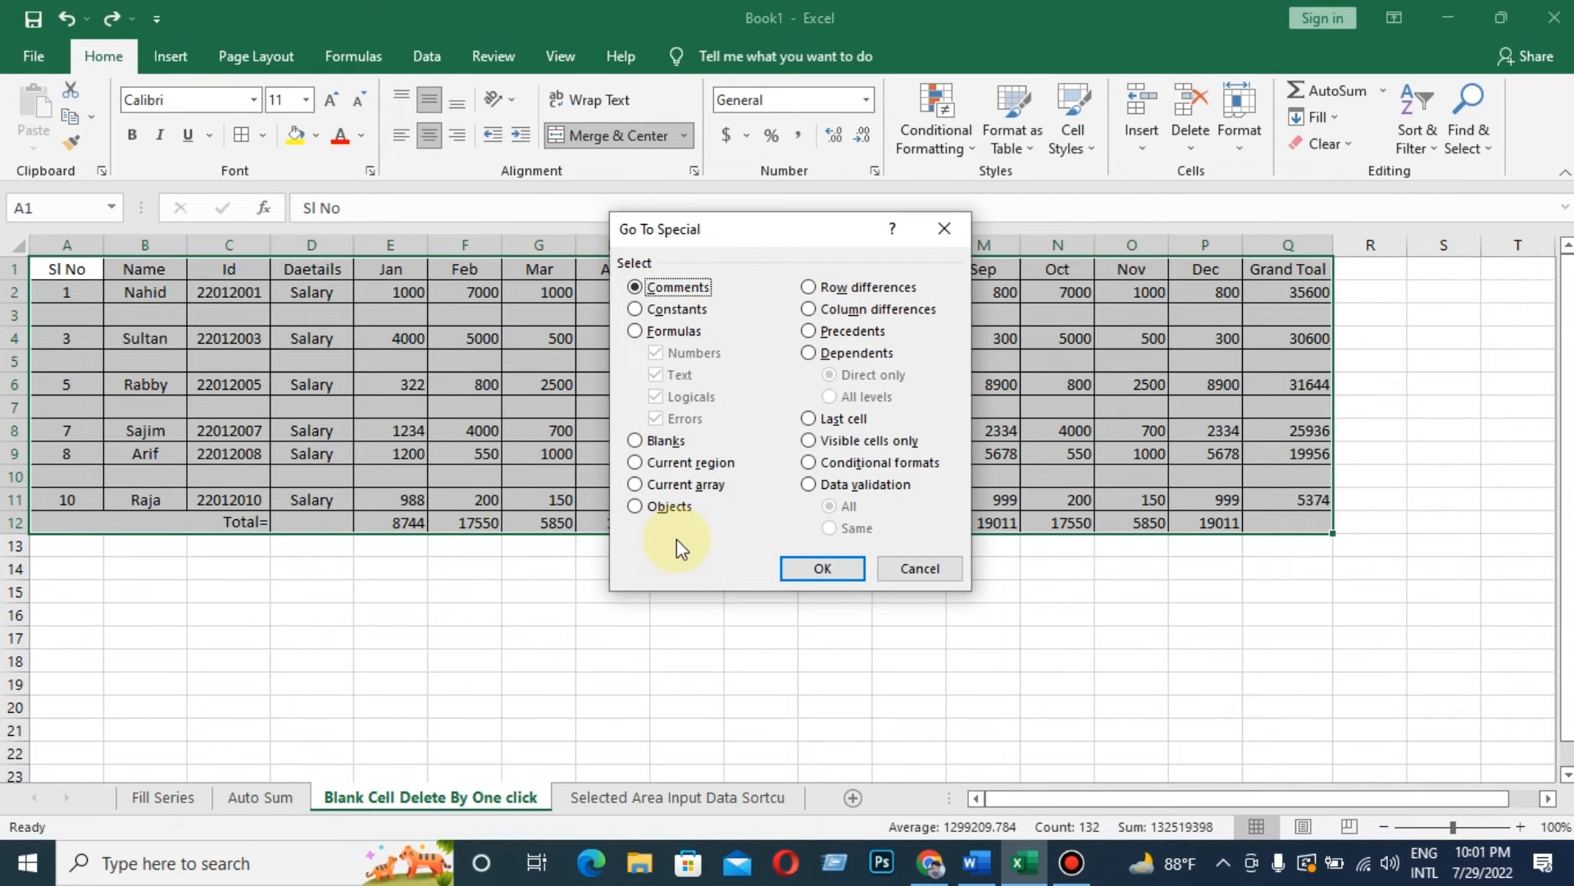
click(670, 445)
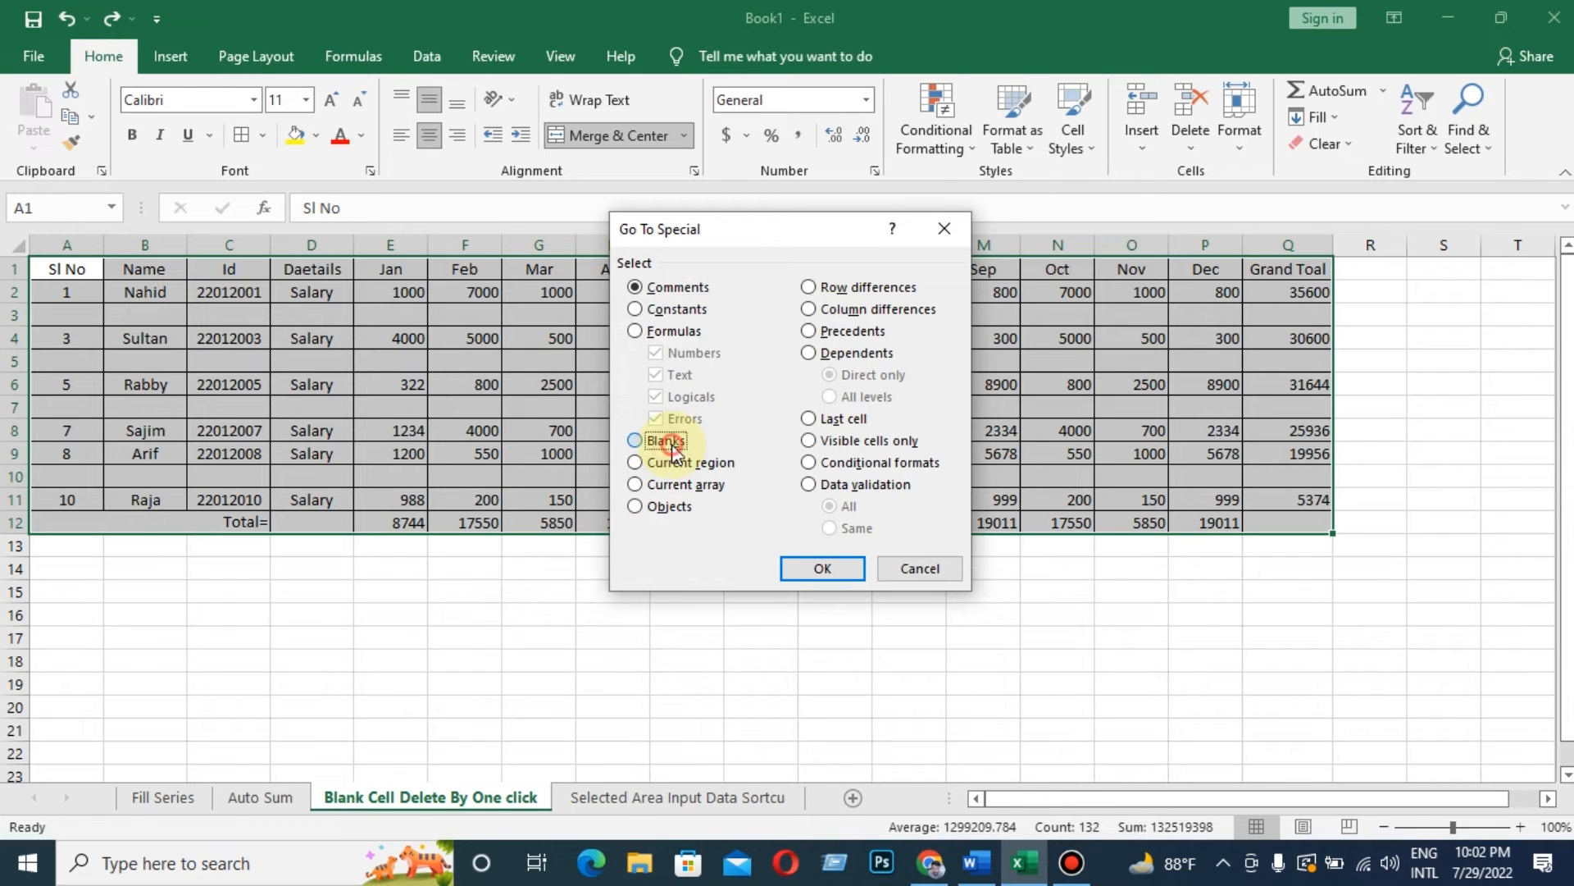
click(820, 569)
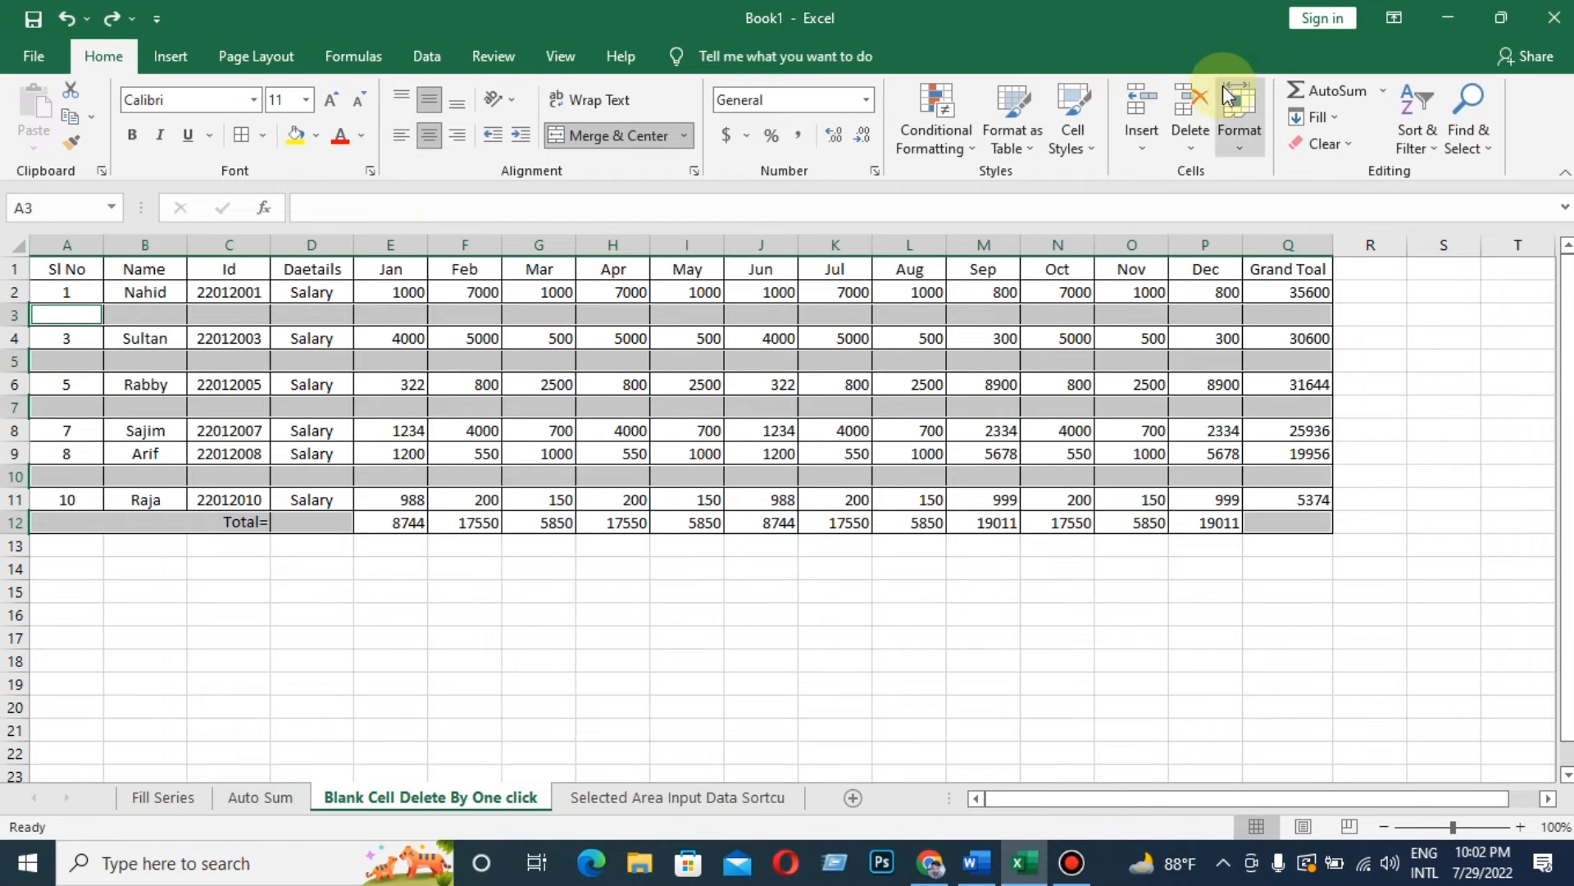
click(1191, 100)
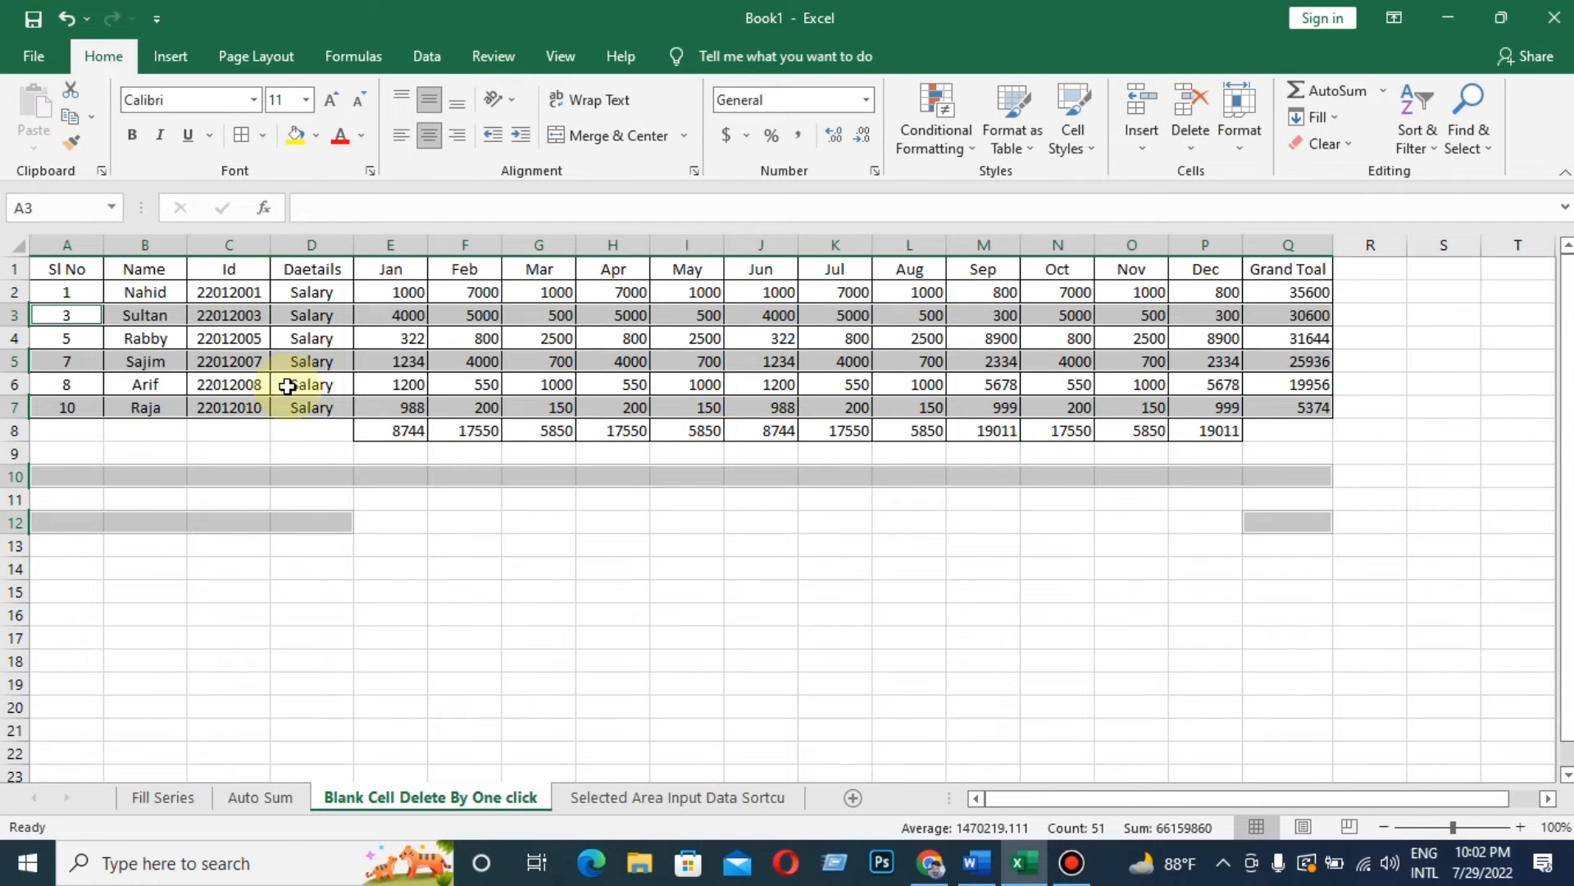
click(399, 456)
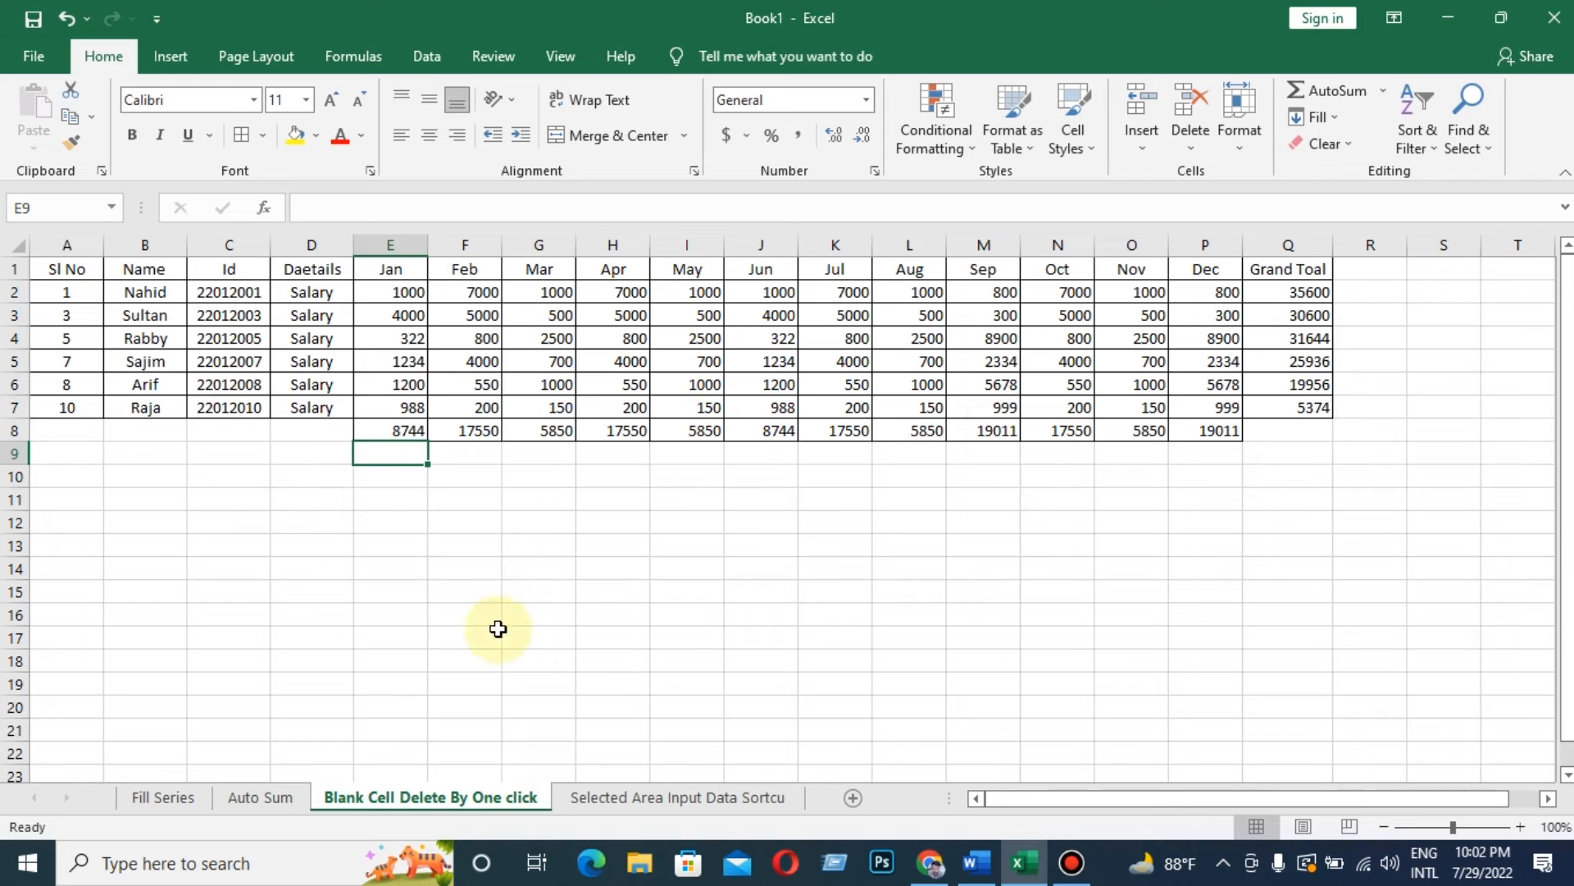
Open the Selected Area Input Data Sortcu sheet and show example selections of C1:S20 and C1:M19
click(675, 796)
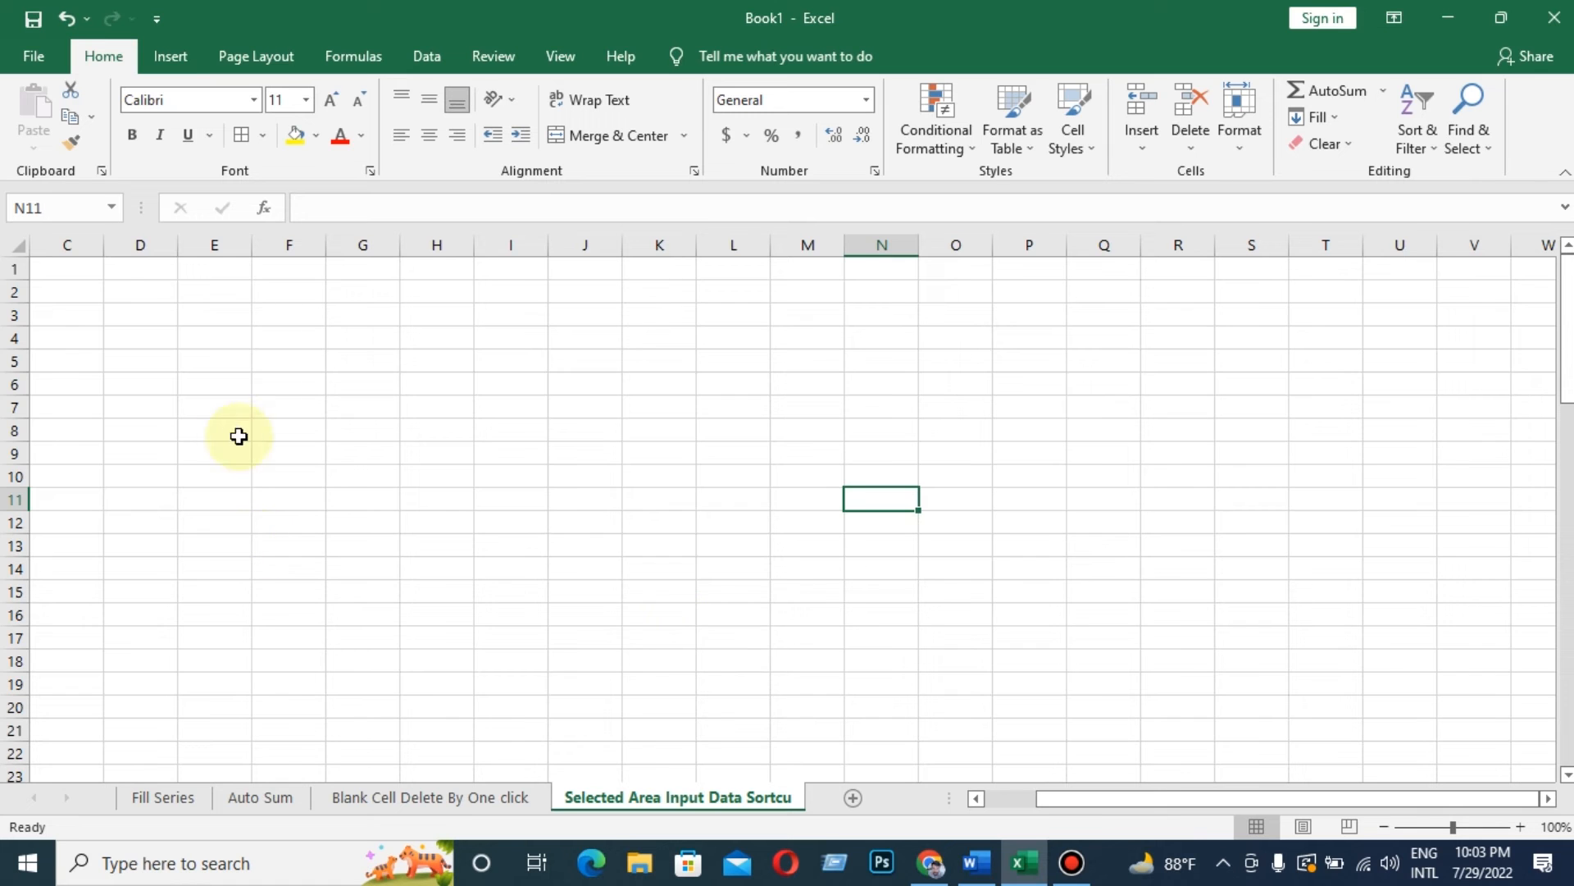
drag(77, 278, 1241, 702)
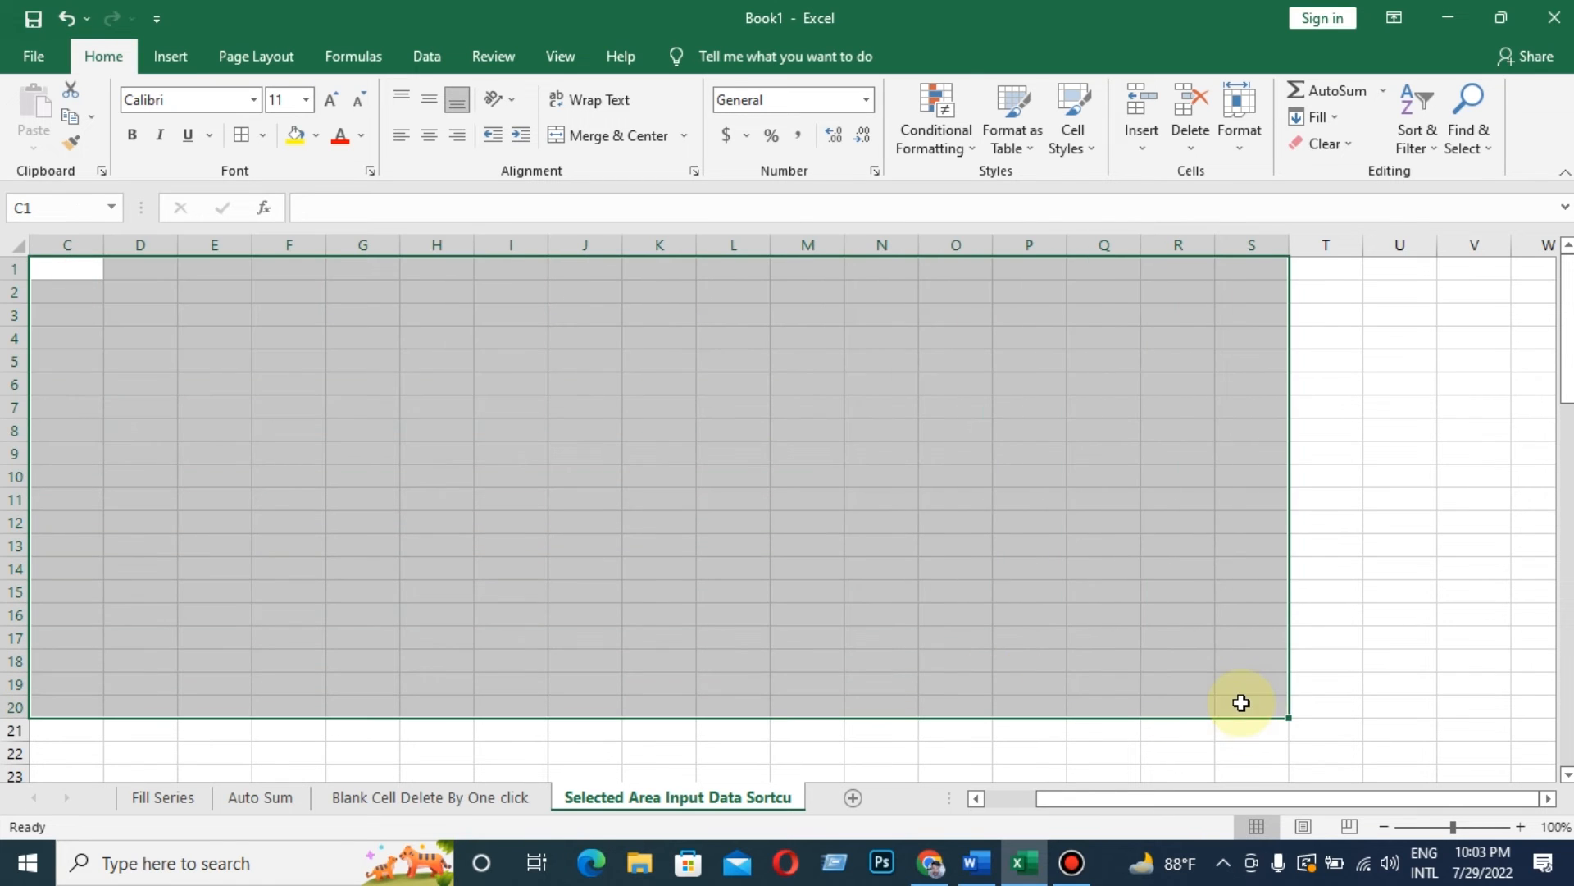
click(603, 476)
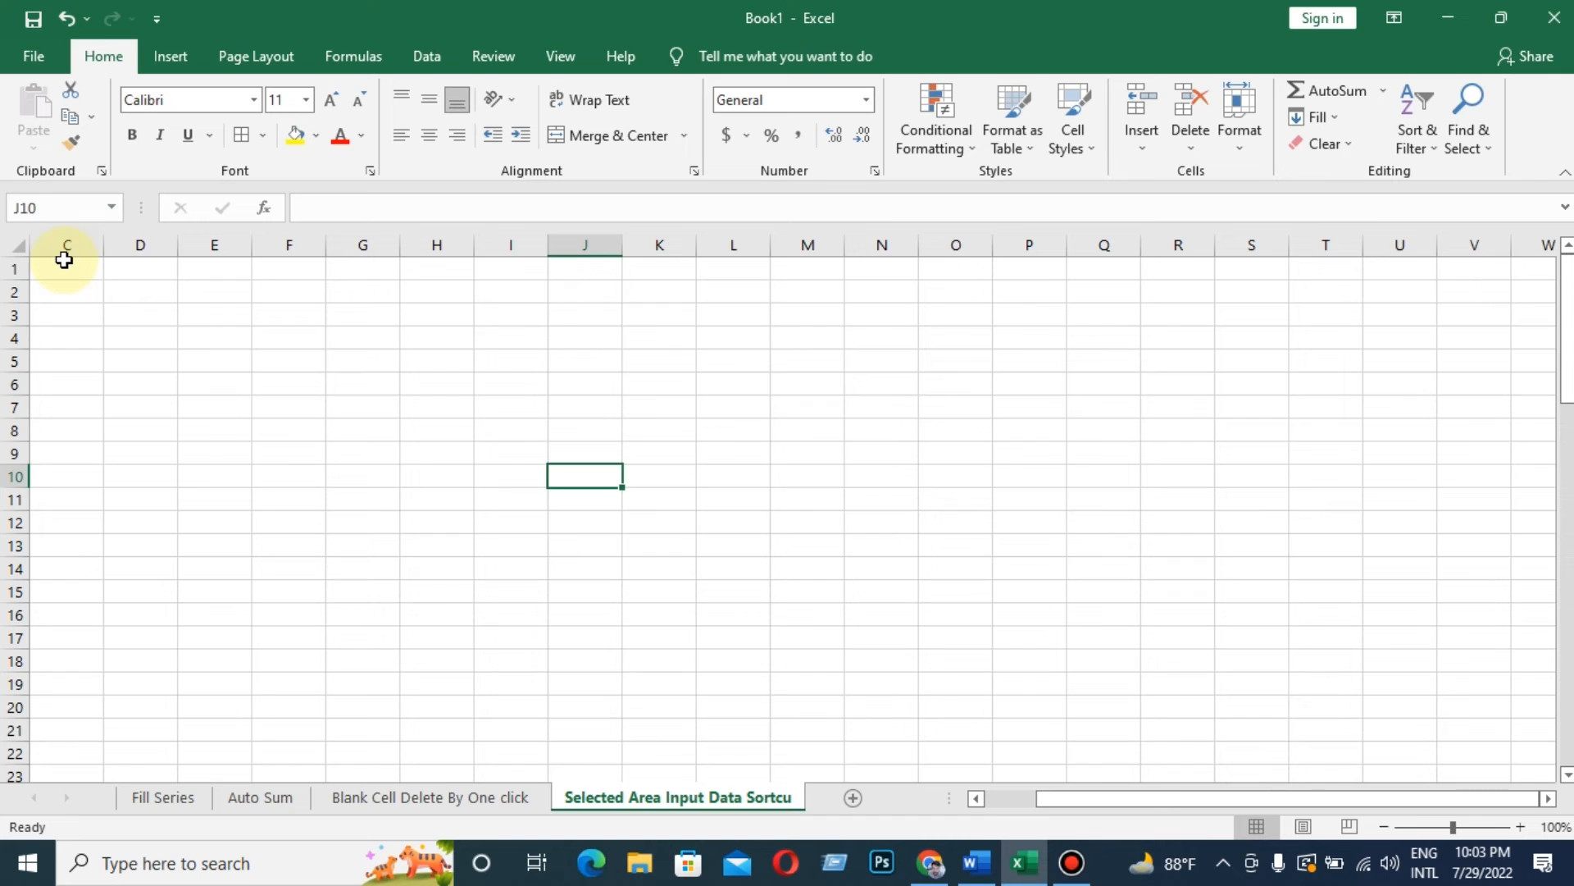
drag(64, 261, 779, 686)
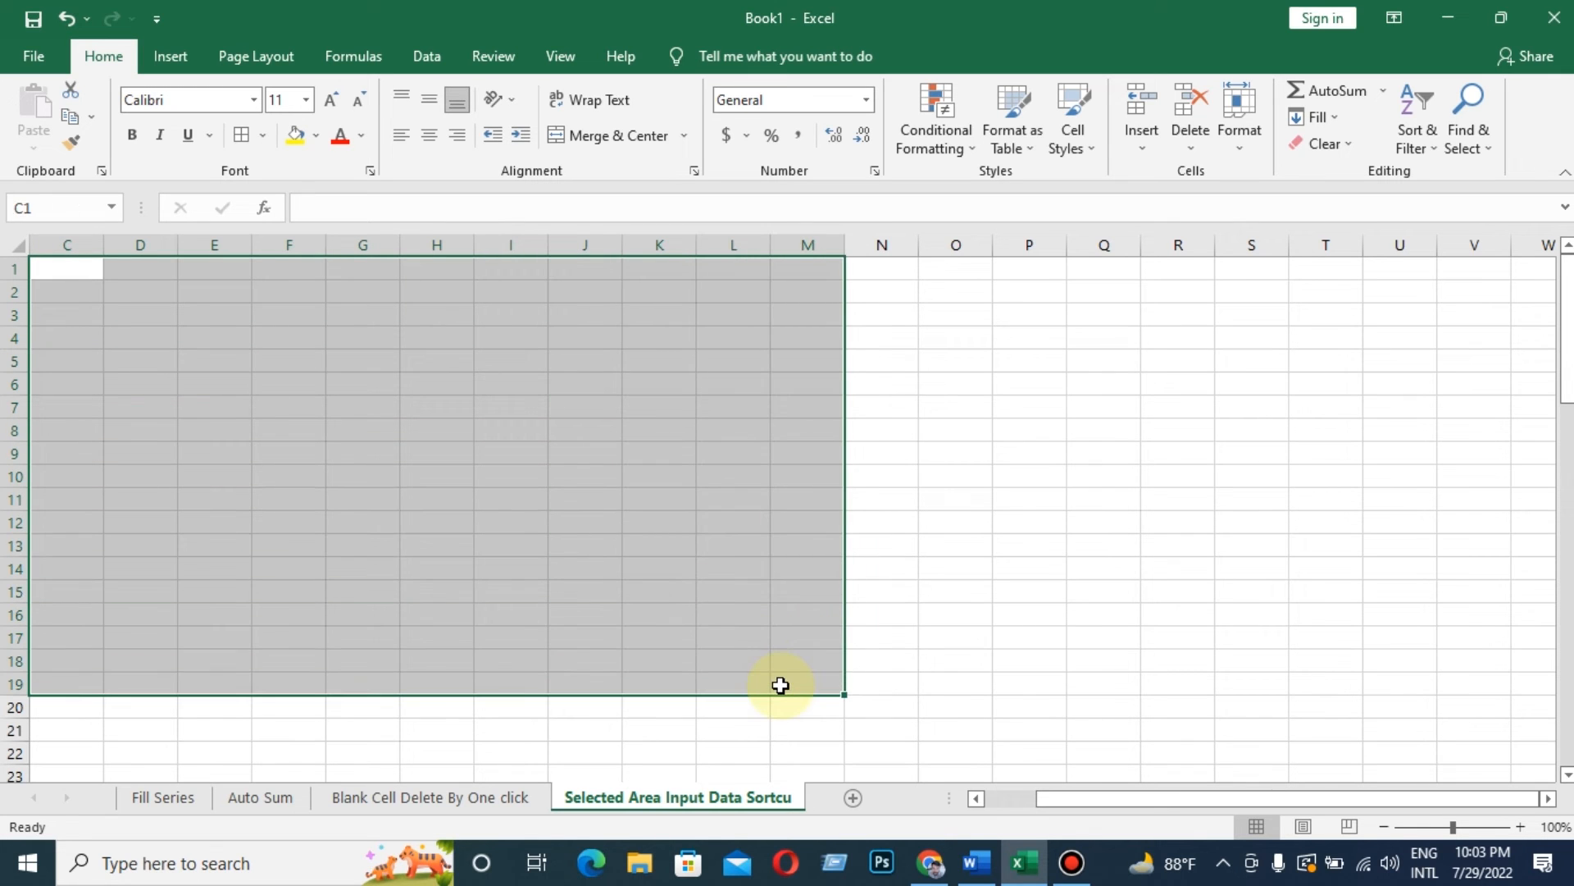
click(733, 495)
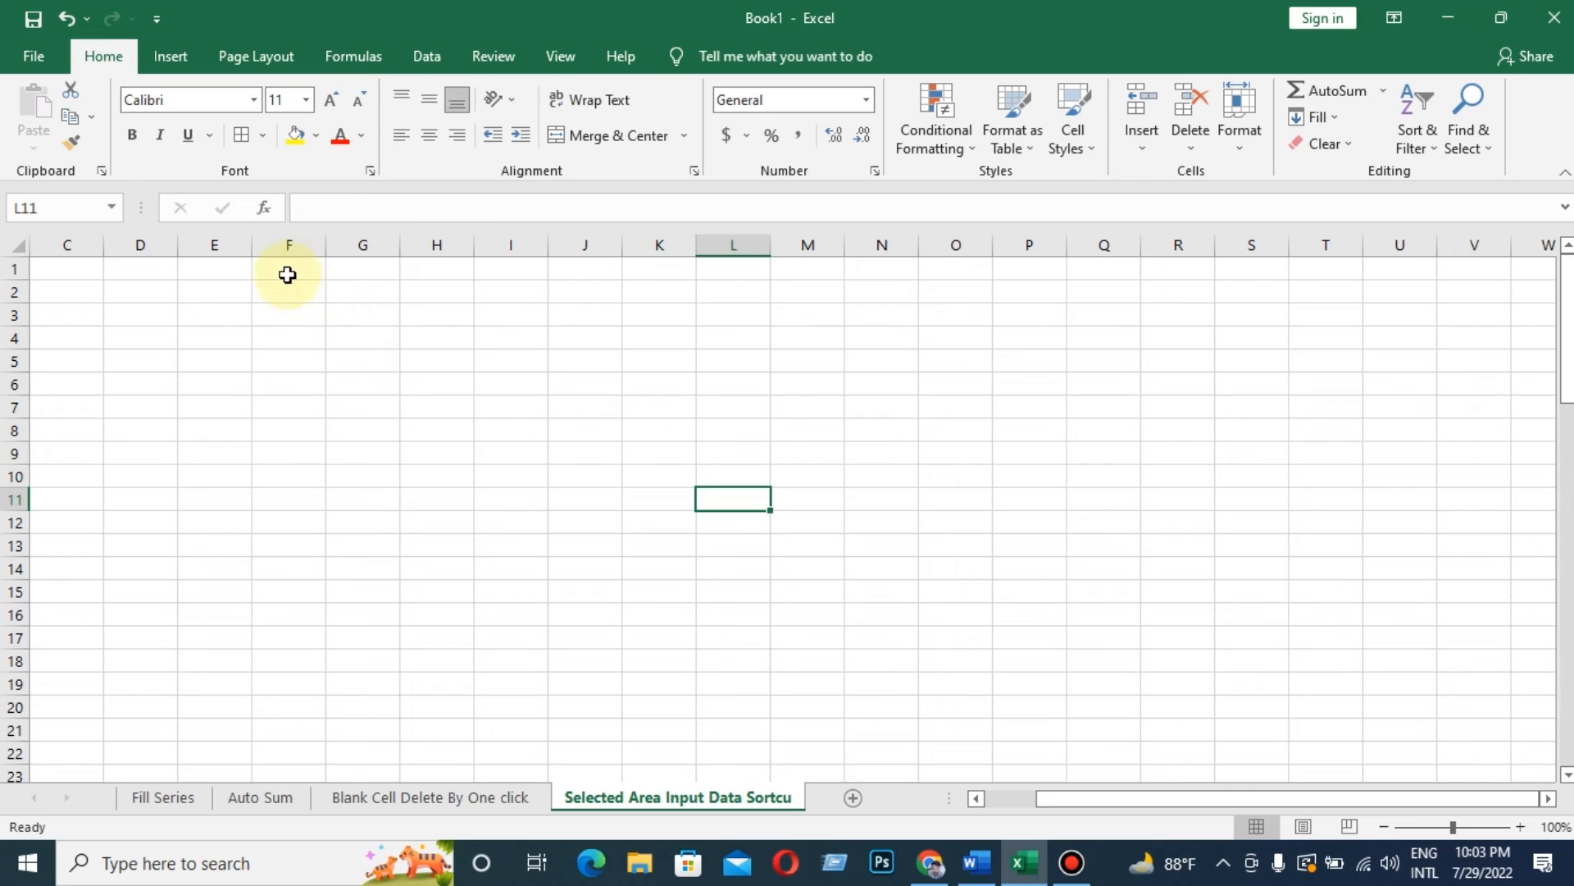
Enter the sample person's first name in cell F3
click(291, 317)
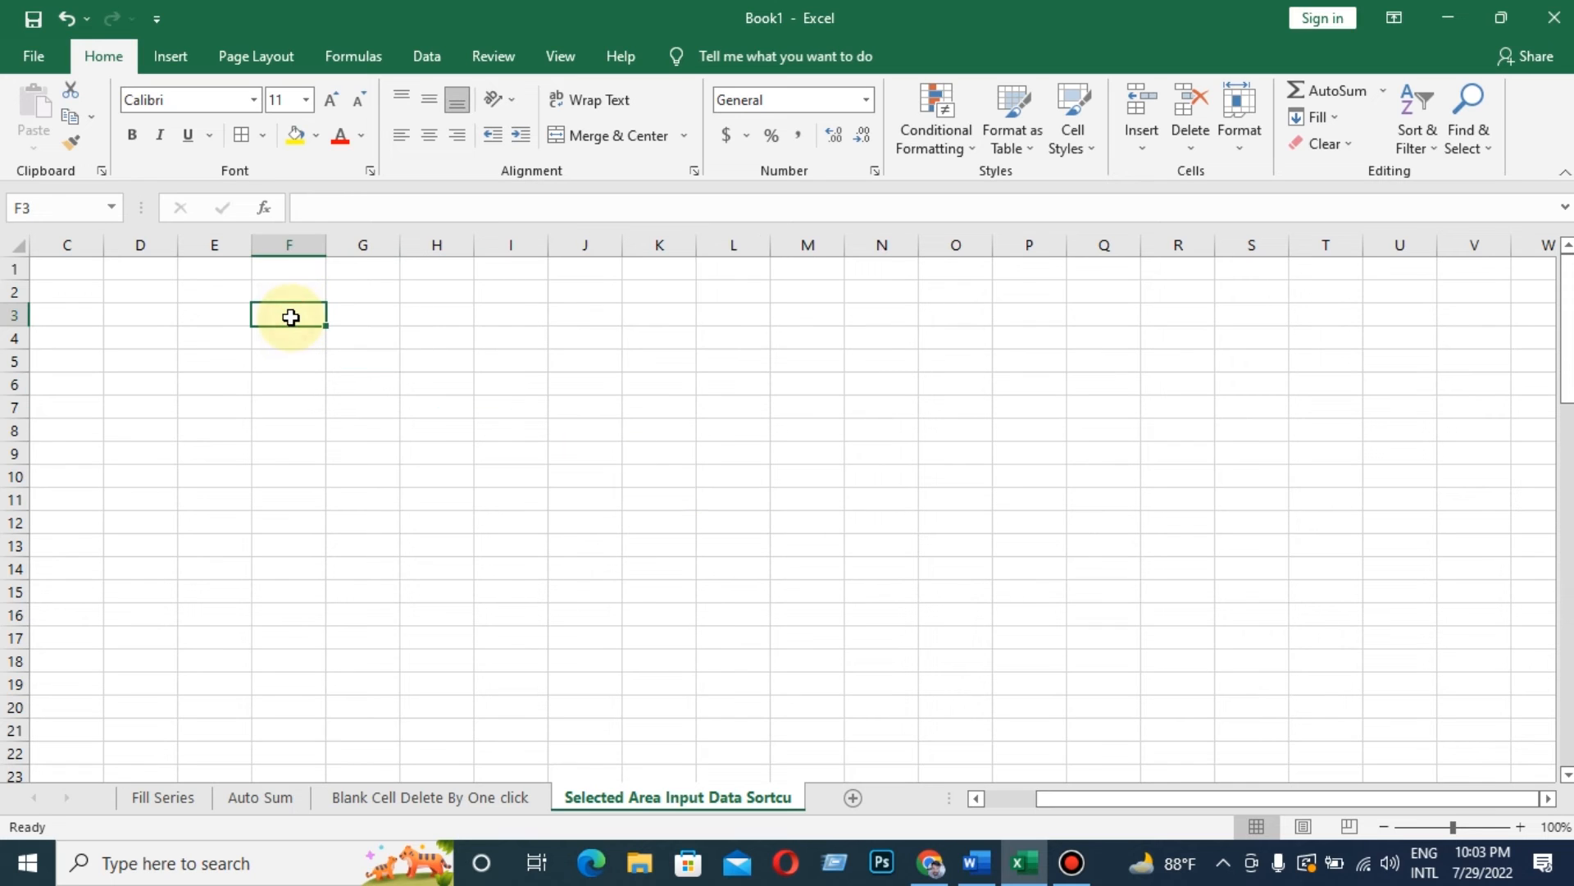
text(Nahid)
click(332, 482)
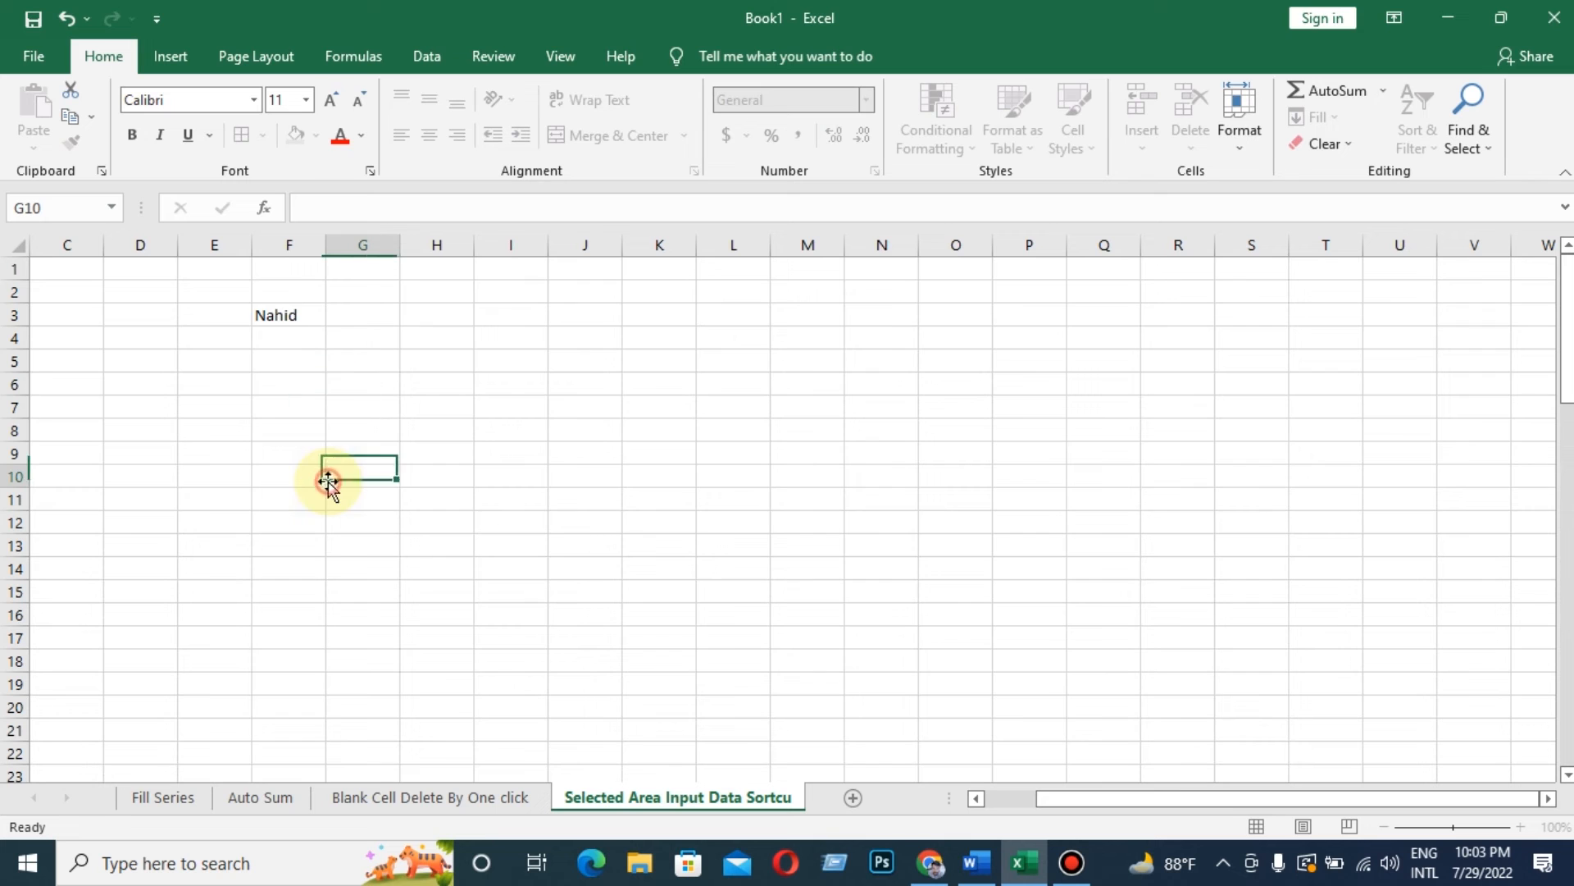
Select F3:O21 as an example area, fill the name from F3 down to F14, and undo the fill
drag(278, 316, 921, 717)
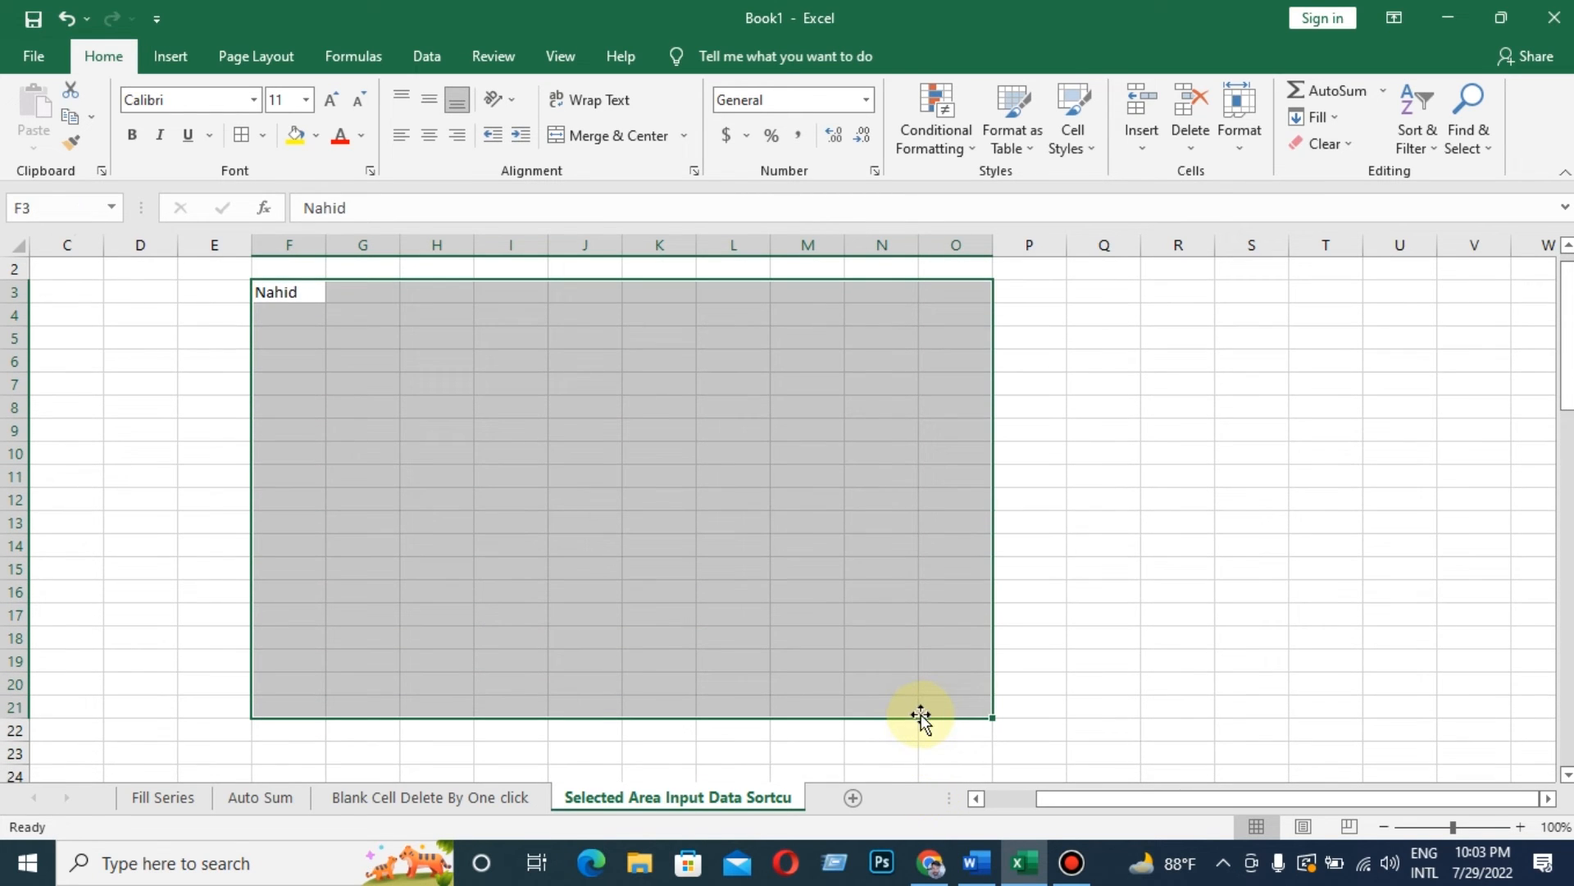
click(321, 302)
drag(325, 302, 366, 545)
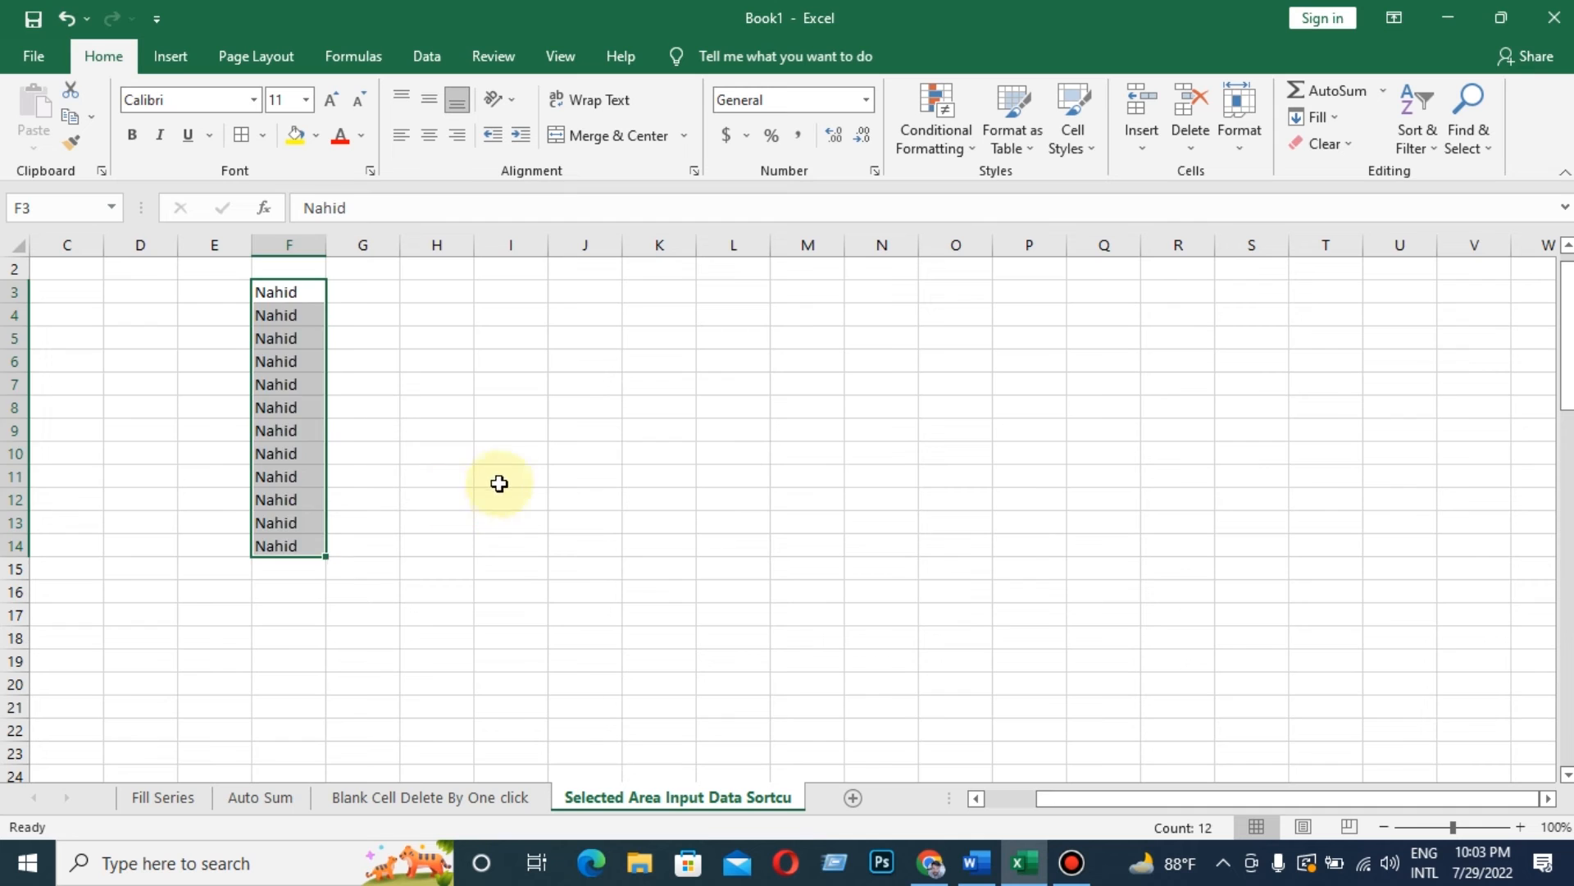
key(ctrl+z)
click(502, 443)
Copy the name from F3 across the range F3:Q22 and apply borders to all of its cells
click(283, 289)
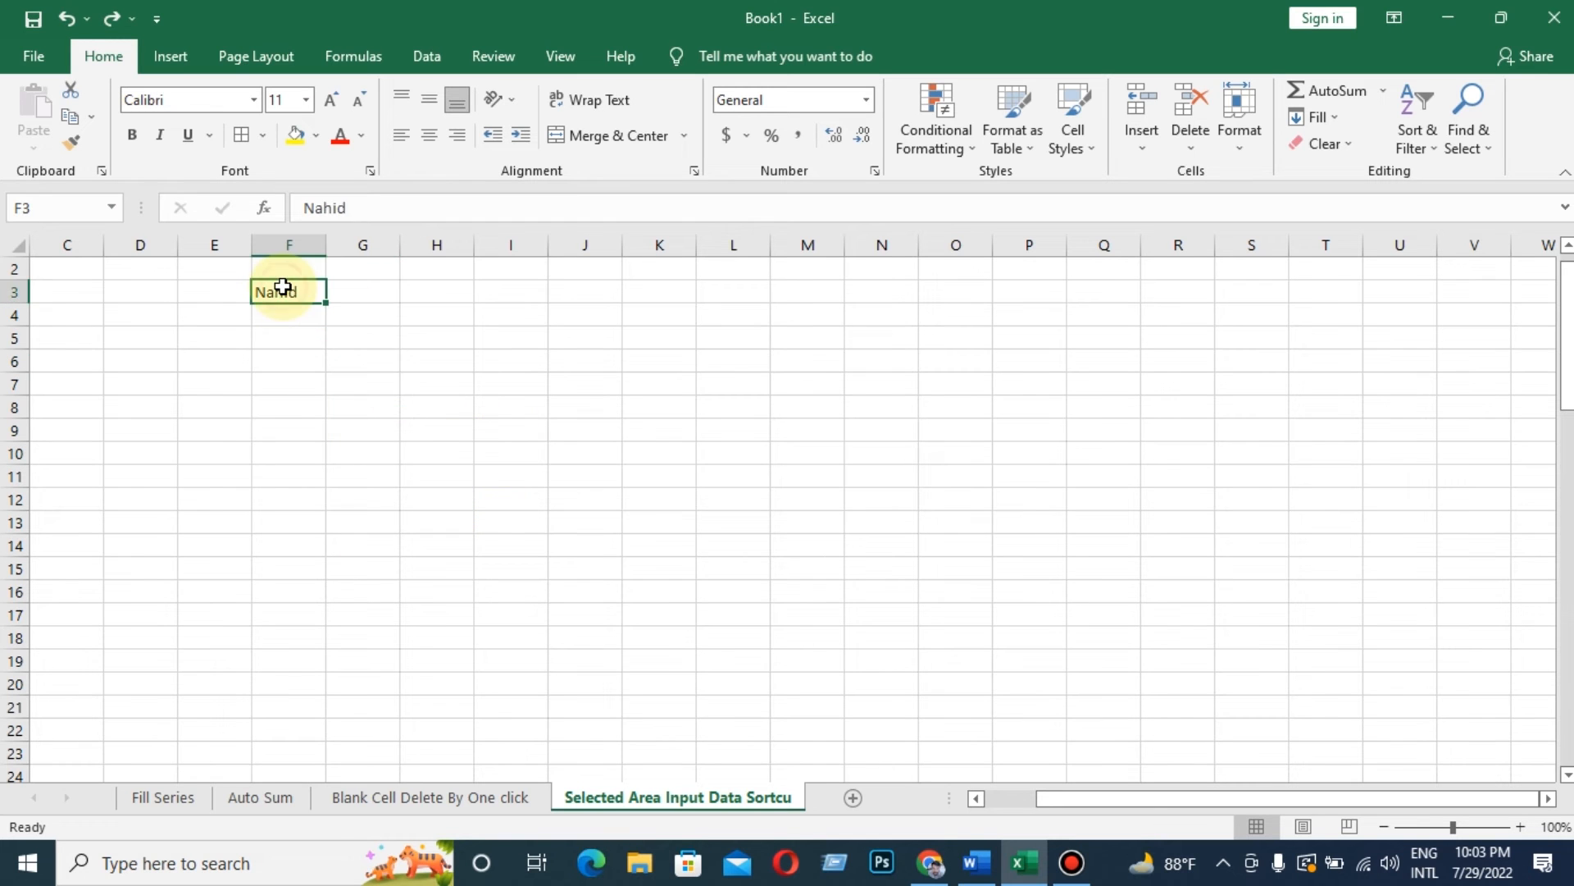
key(ctrl+c)
drag(284, 289, 1083, 726)
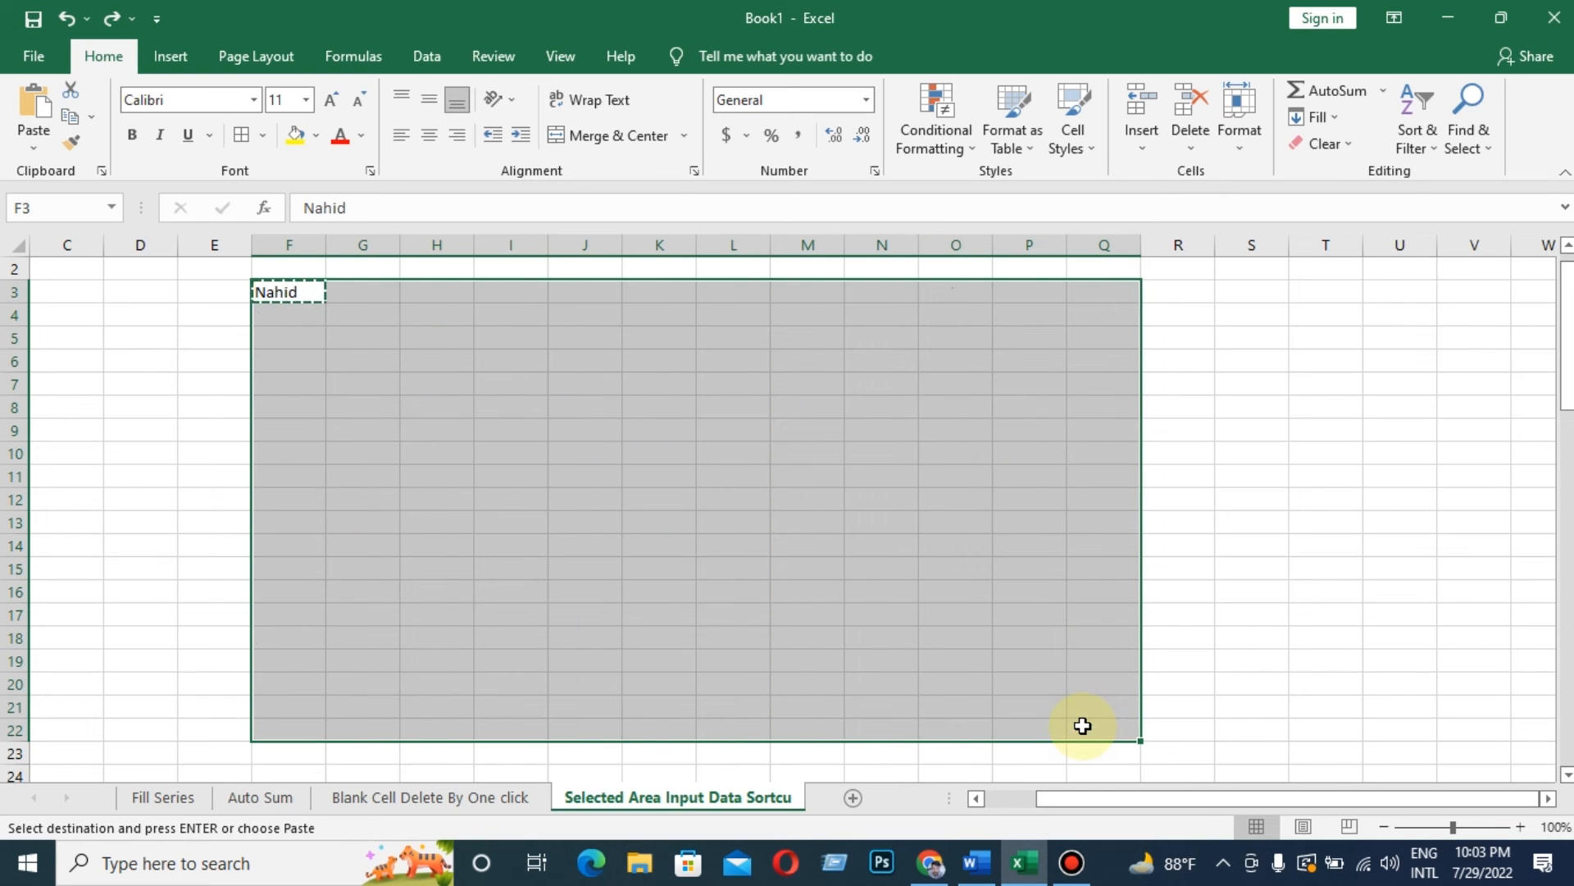
key(ctrl+v)
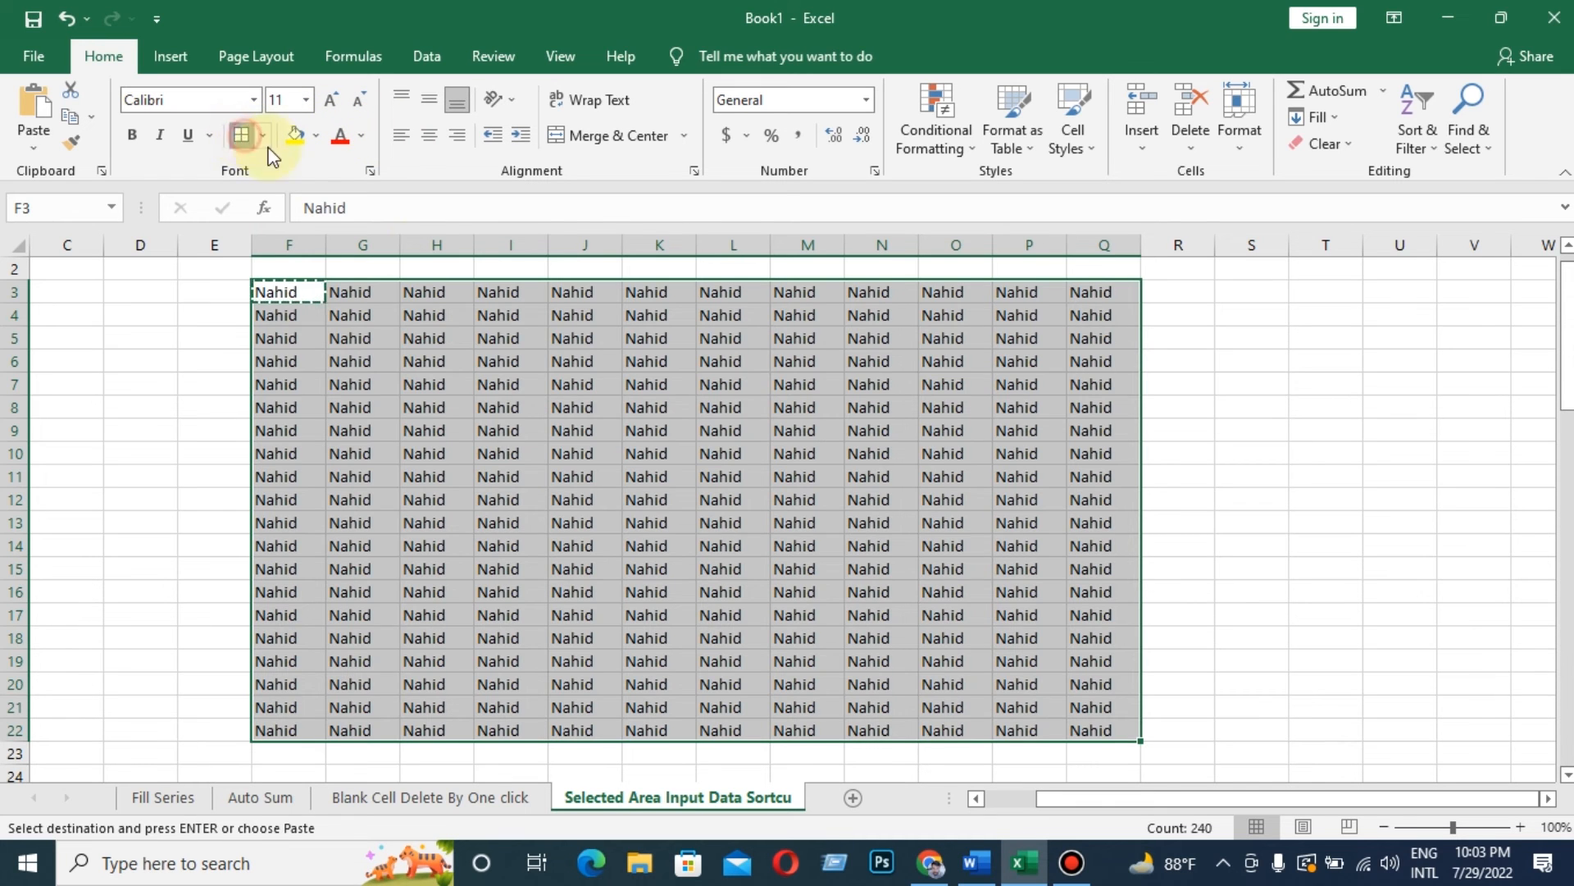
click(240, 136)
click(642, 480)
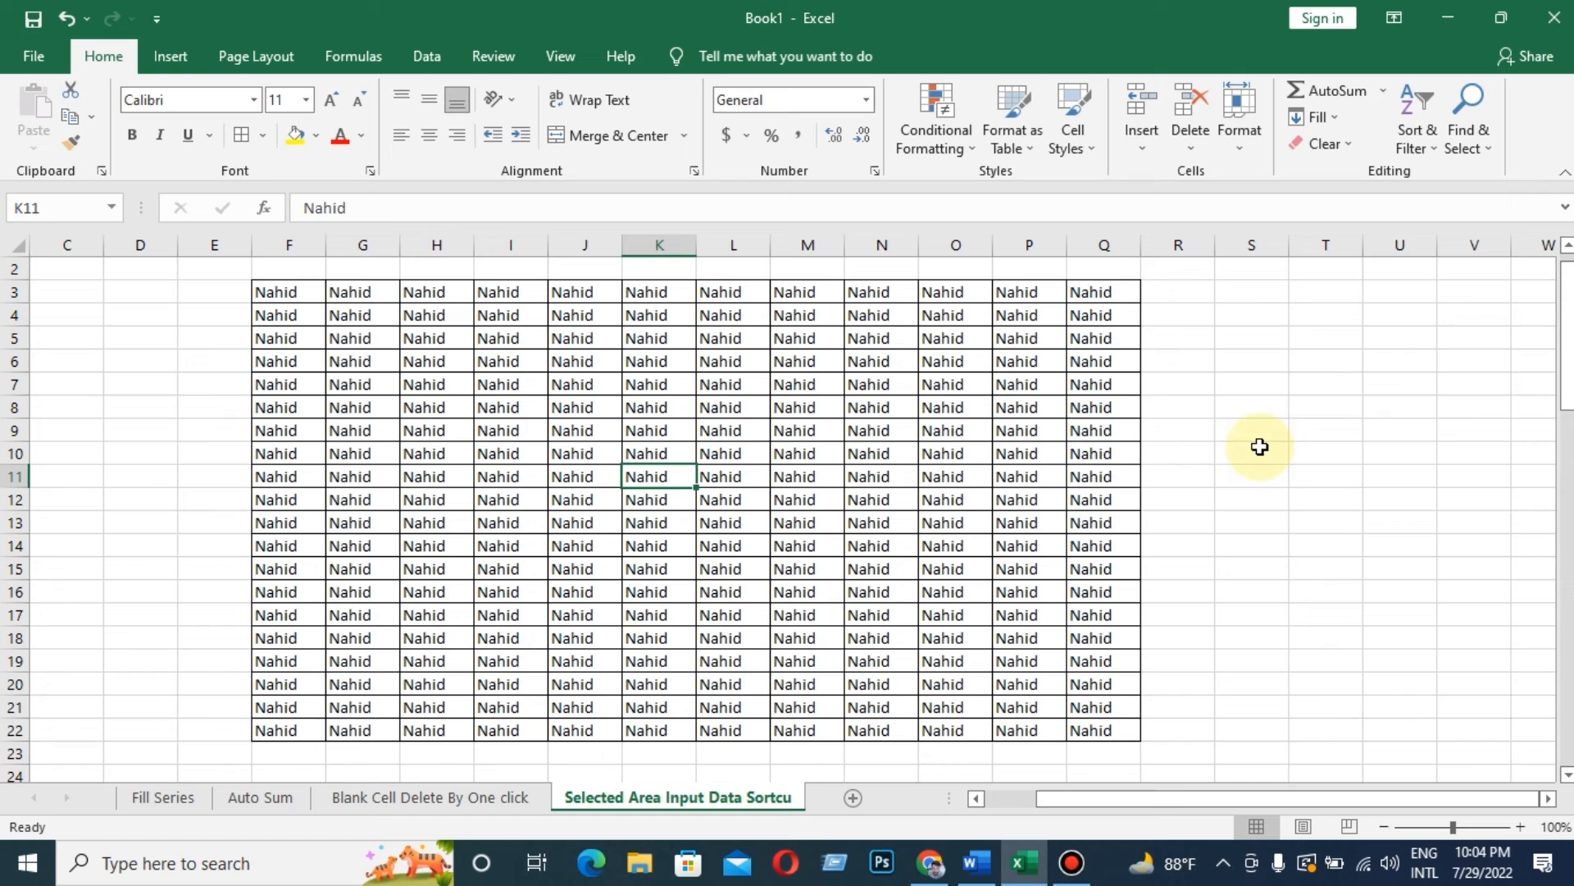
Clear all the names from the bordered range F3:Q22
mouse_move(264, 297)
mouse_down()
mouse_move(907, 703)
mouse_move(1089, 733)
mouse_up()
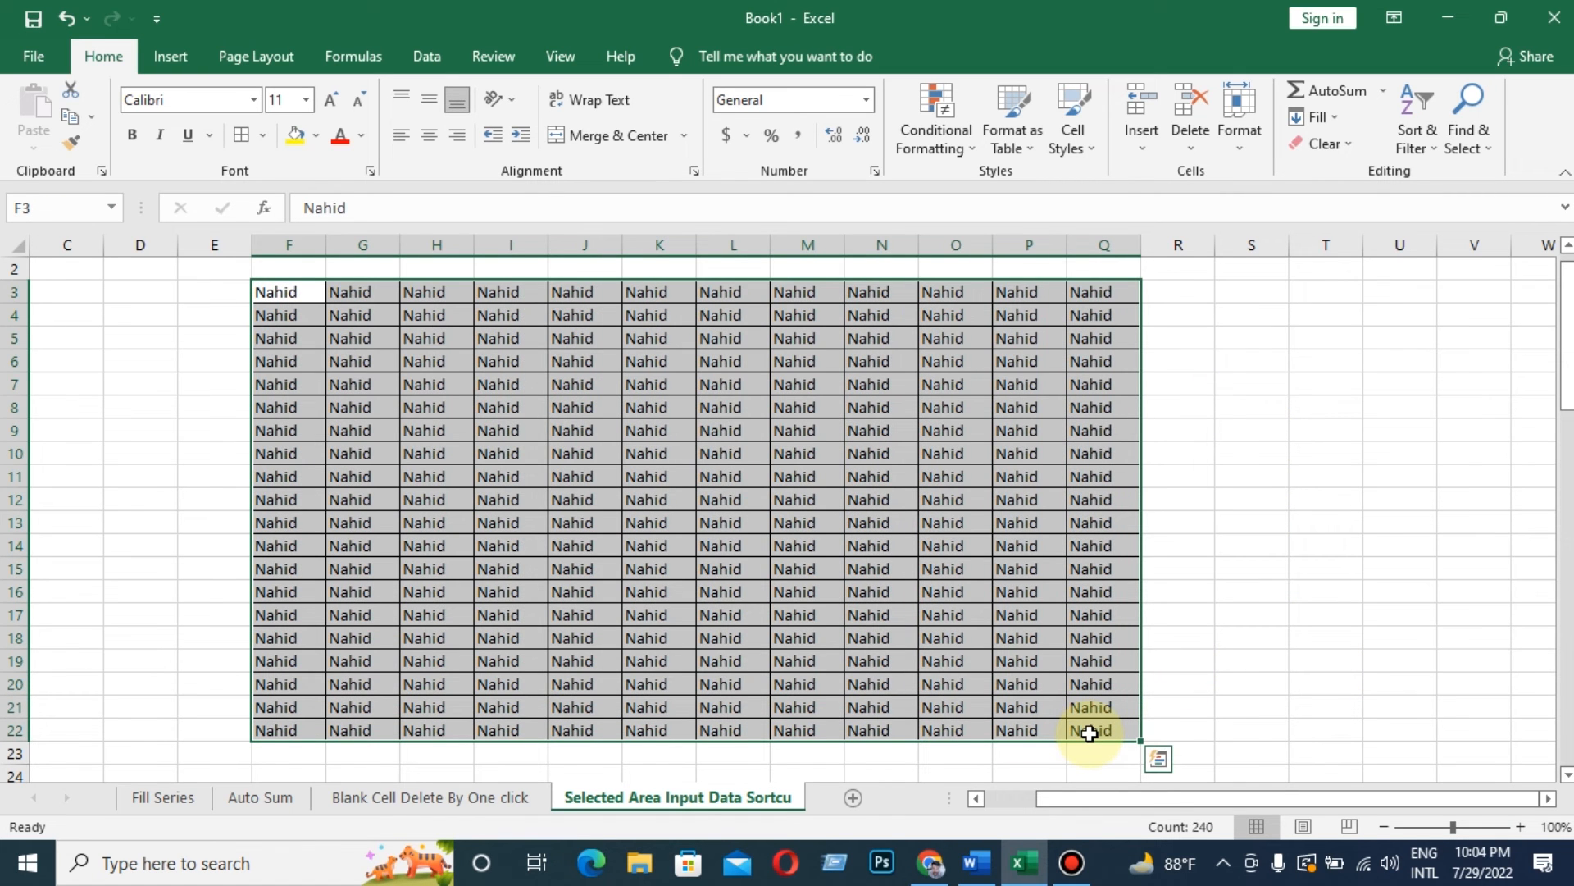
key(Delete)
click(583, 429)
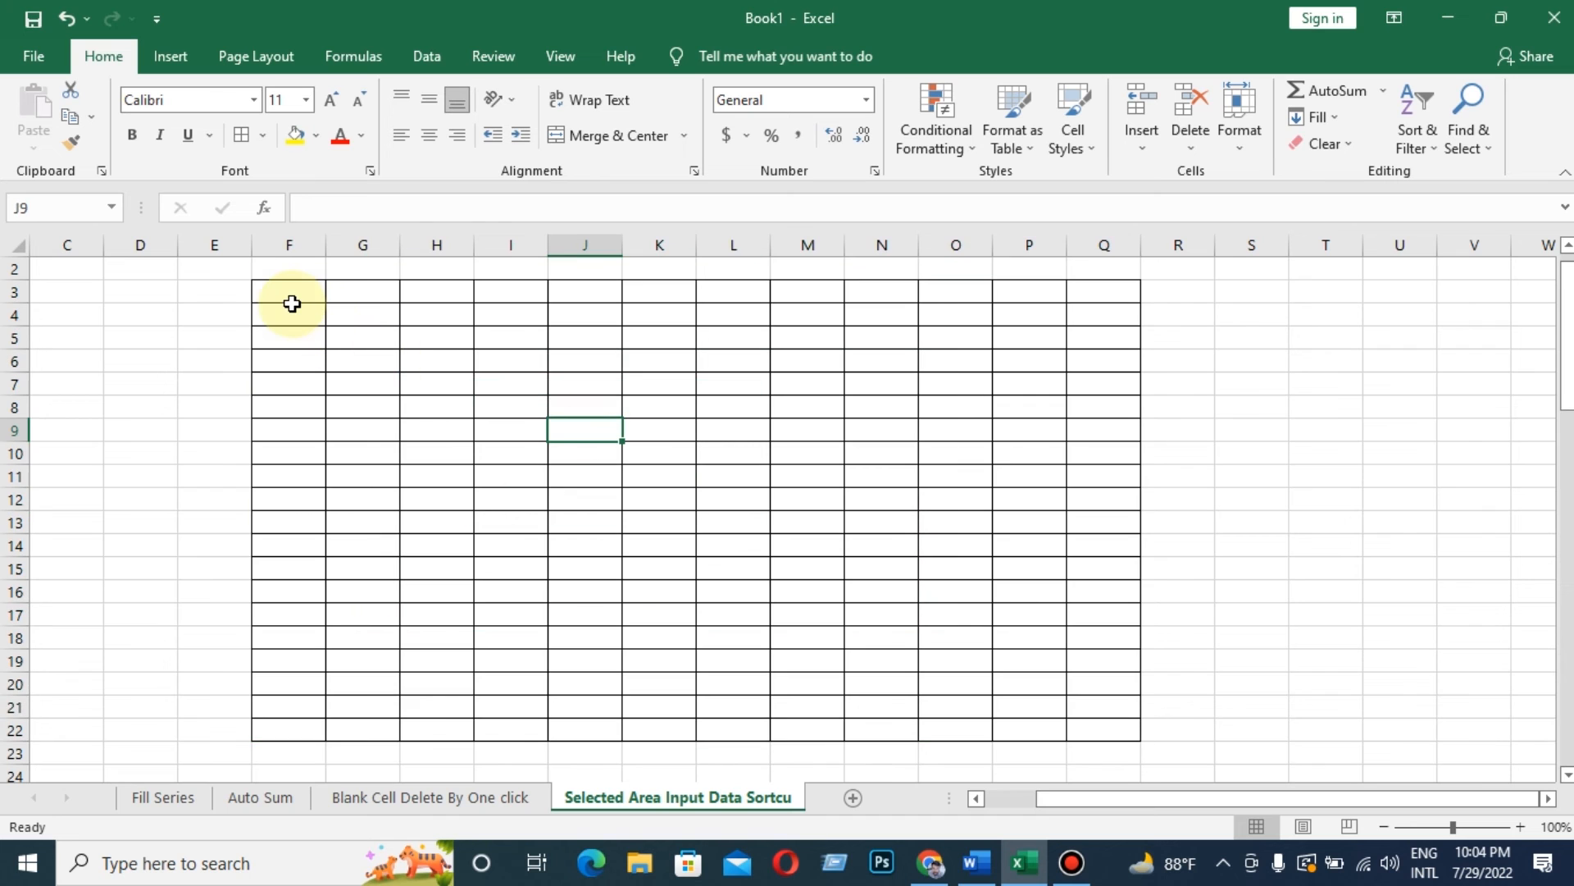
Show example selections running down column F from F3 and across row 3 from F3
drag(292, 305, 281, 582)
scroll(281, 582, up, 4)
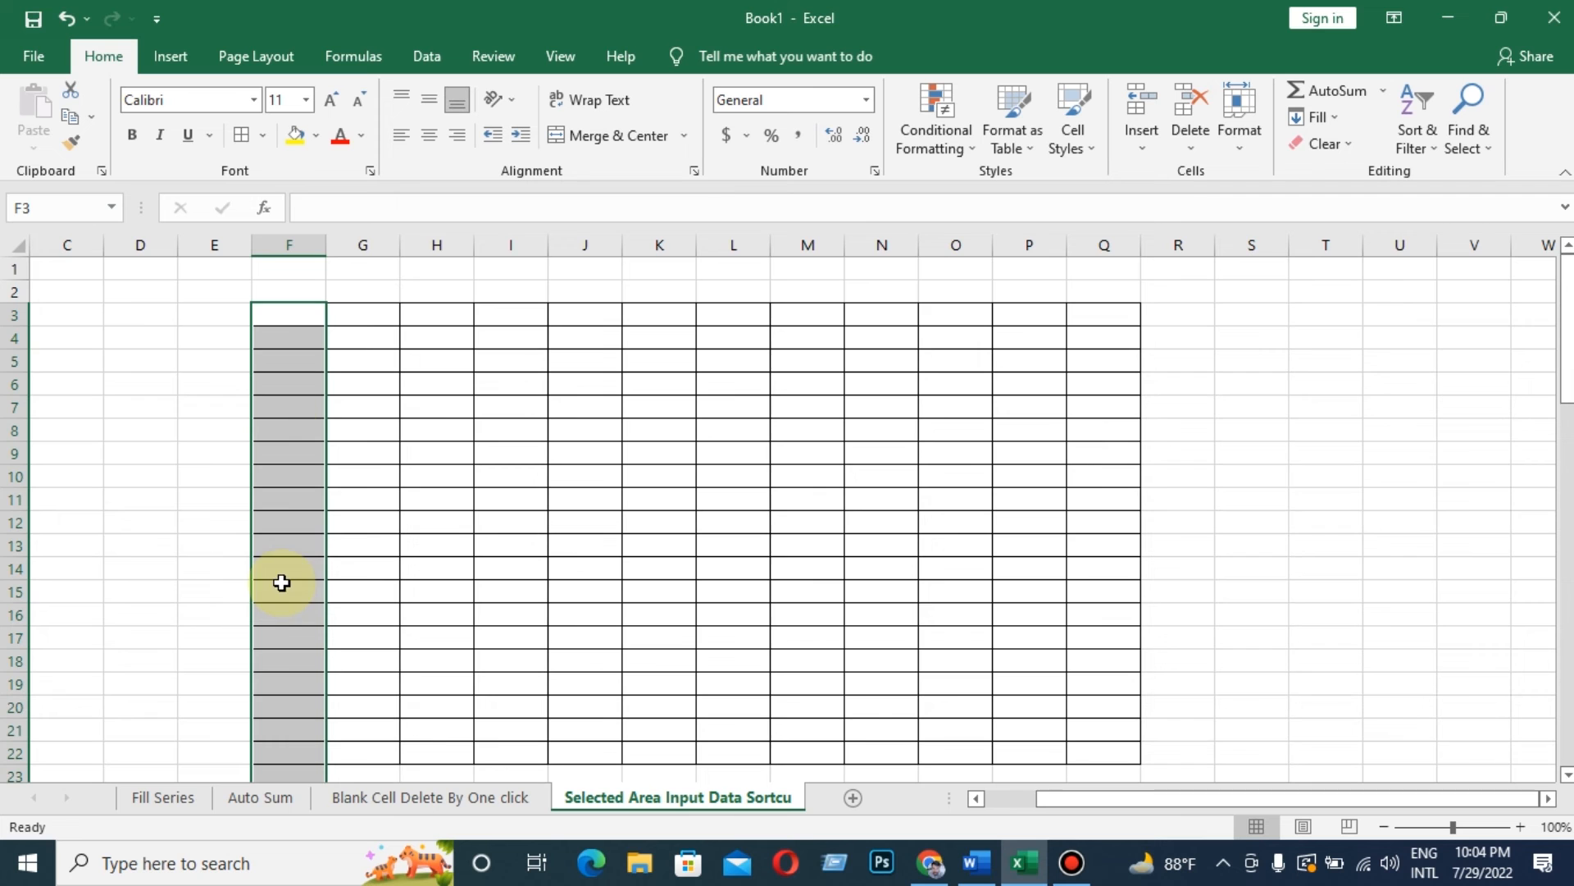
drag(283, 316, 281, 717)
scroll(287, 706, up, 4)
drag(288, 316, 1270, 315)
click(702, 410)
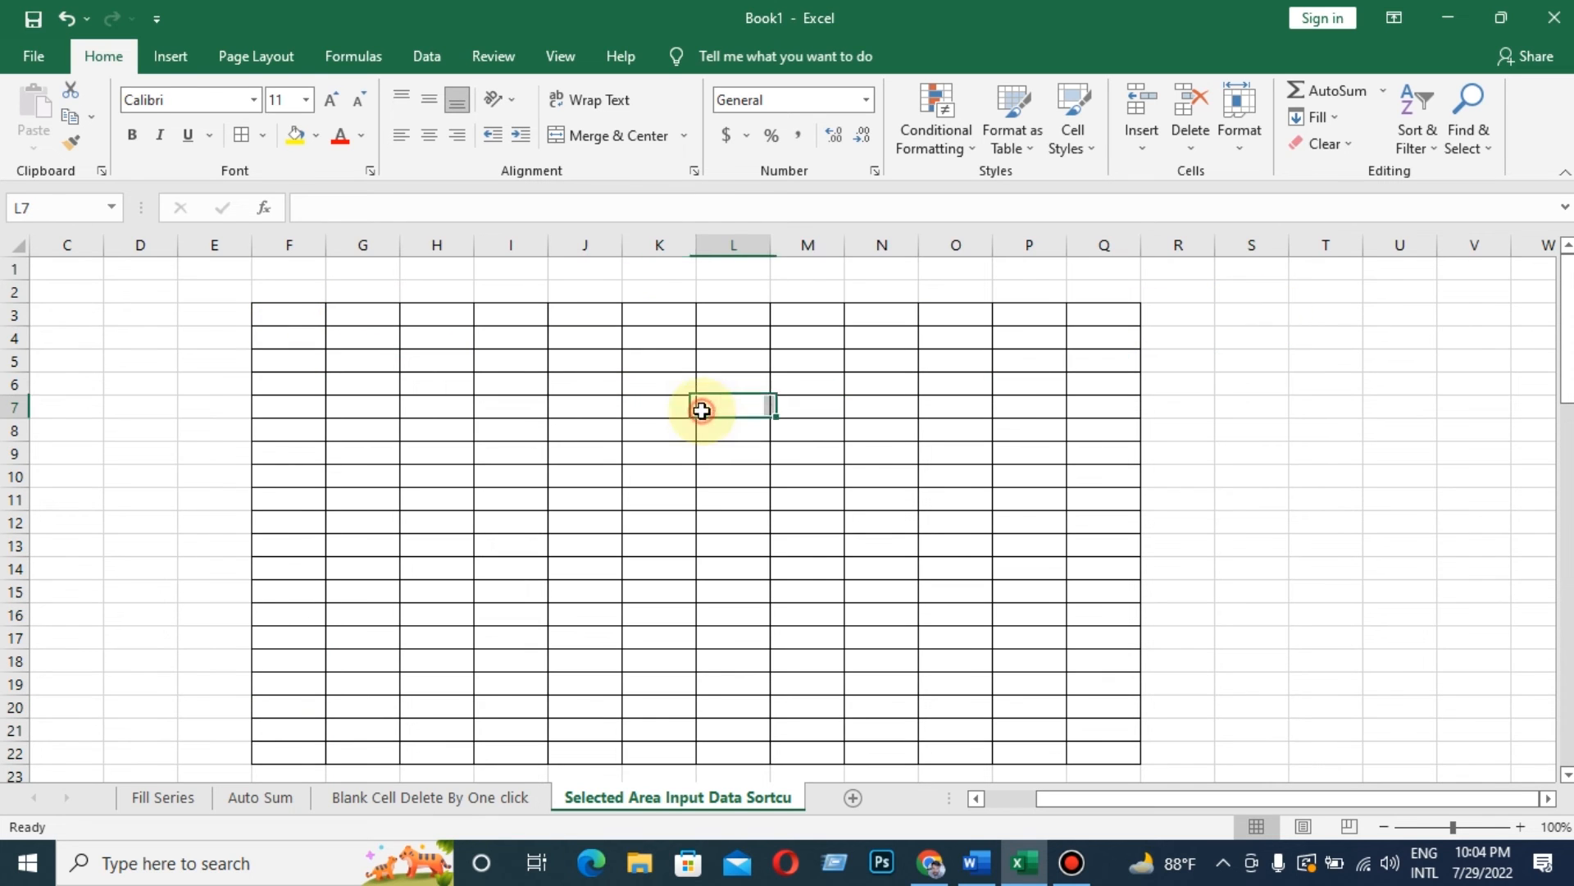
Enter the sample person's first name in cell F3
click(278, 316)
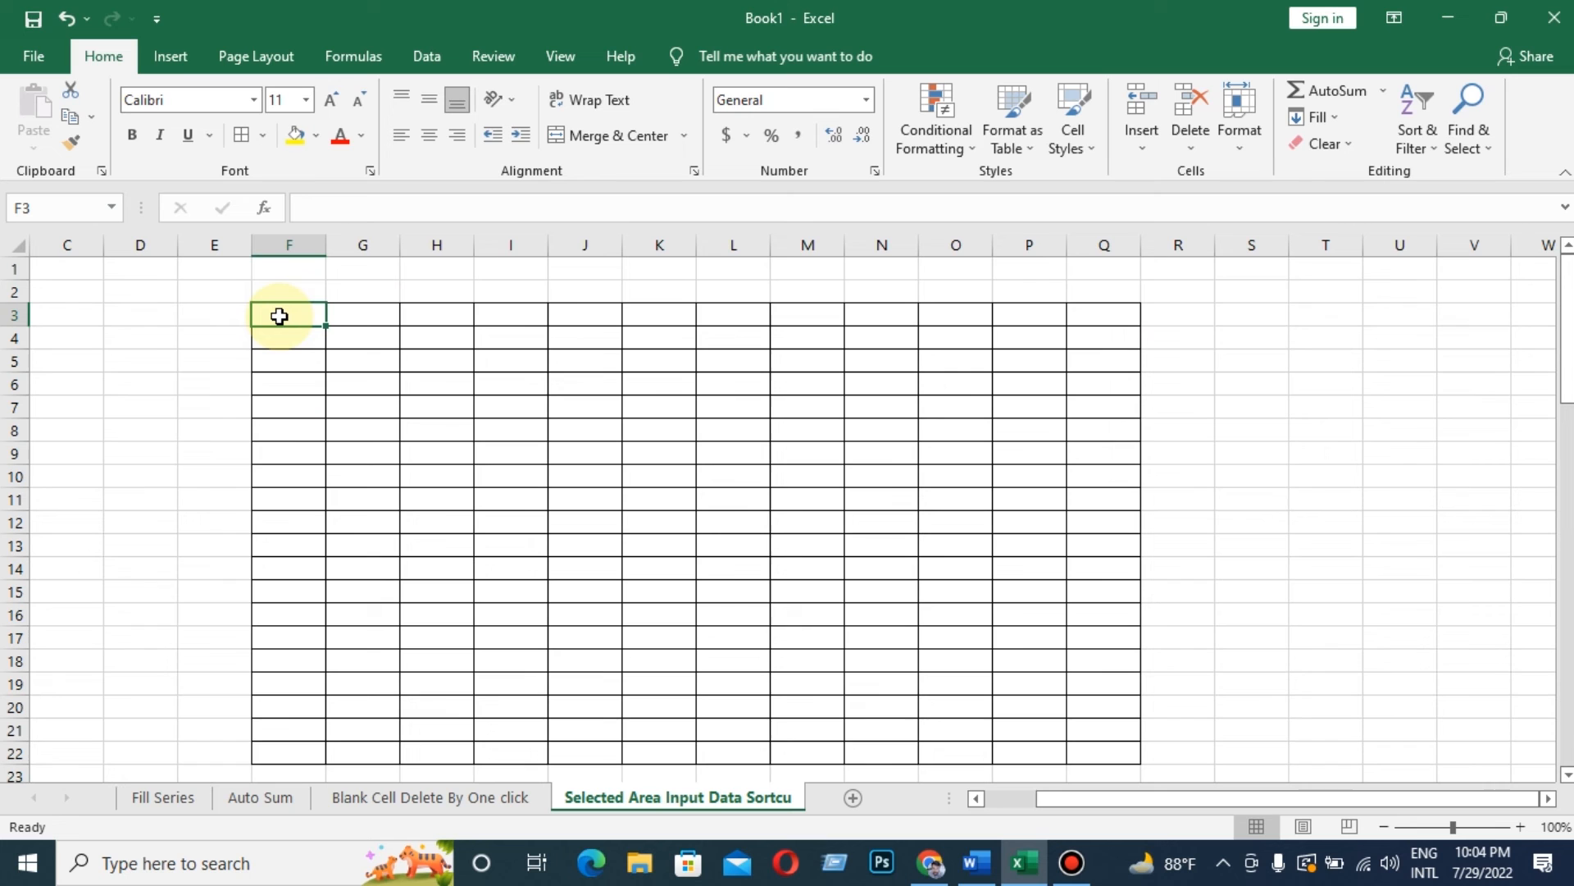
text(Nahid)
click(316, 435)
Fill the name from F3 down to F43 with the fill handle, and undo the fill
click(316, 313)
drag(325, 325, 353, 736)
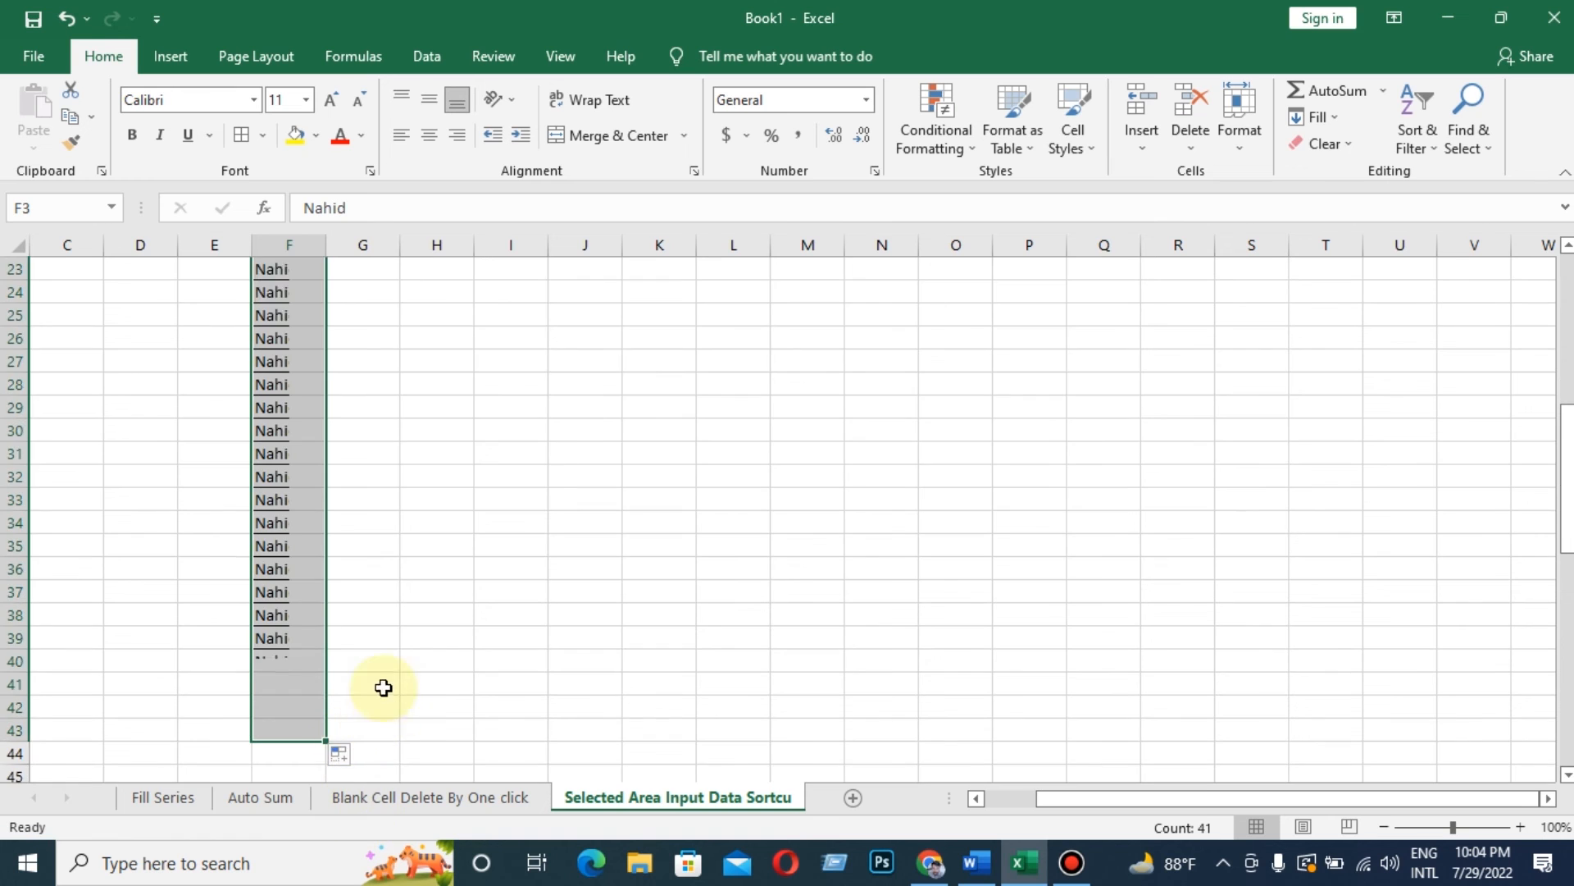
scroll(402, 684, up, 7)
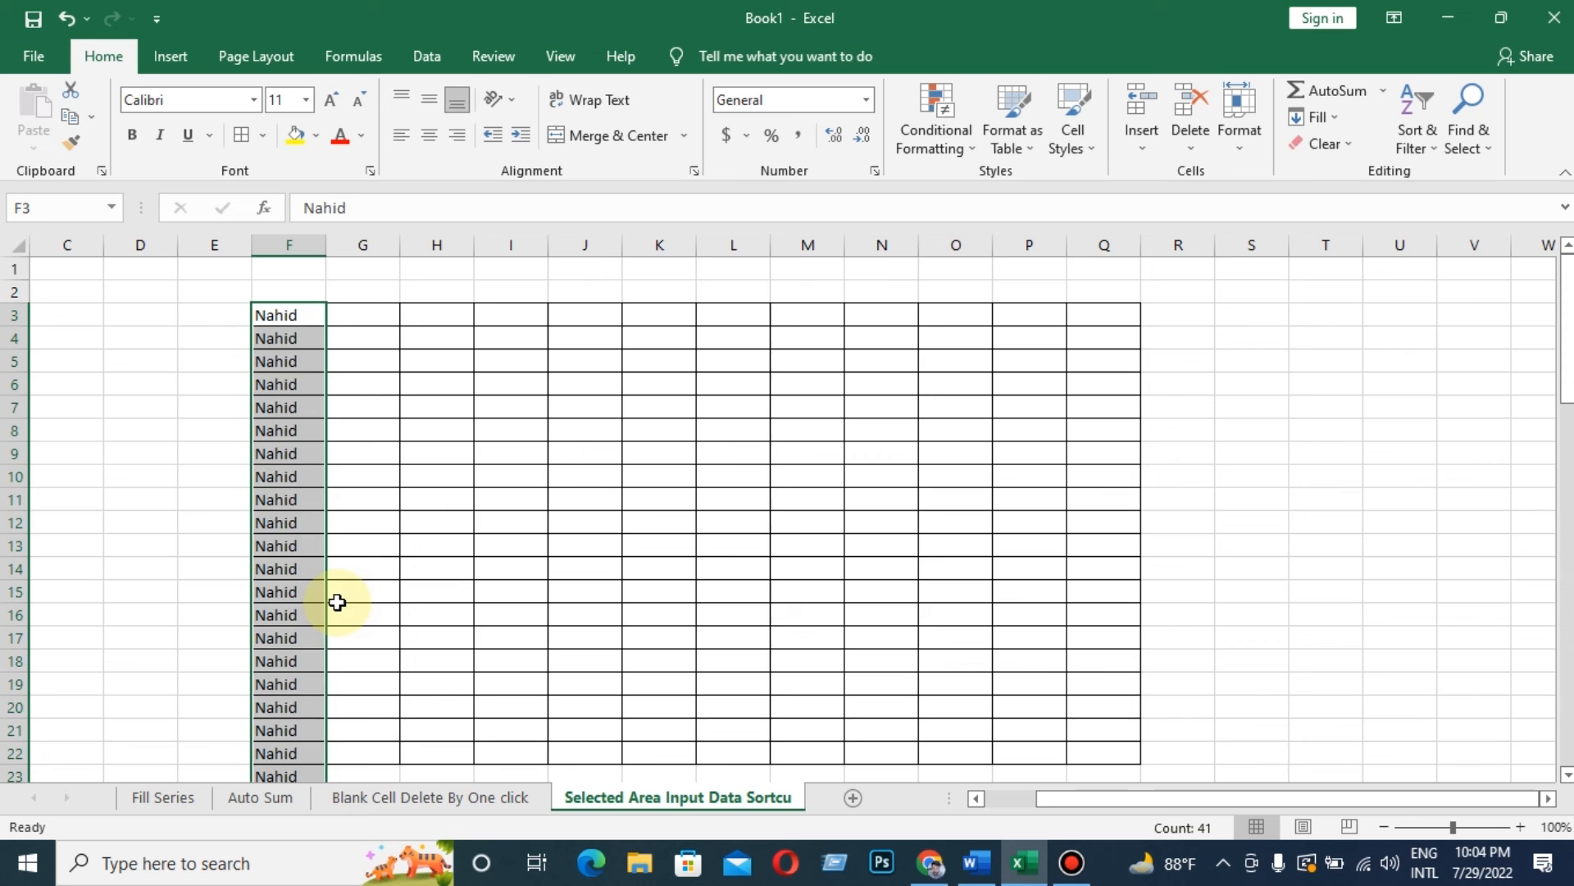
key(ctrl+z)
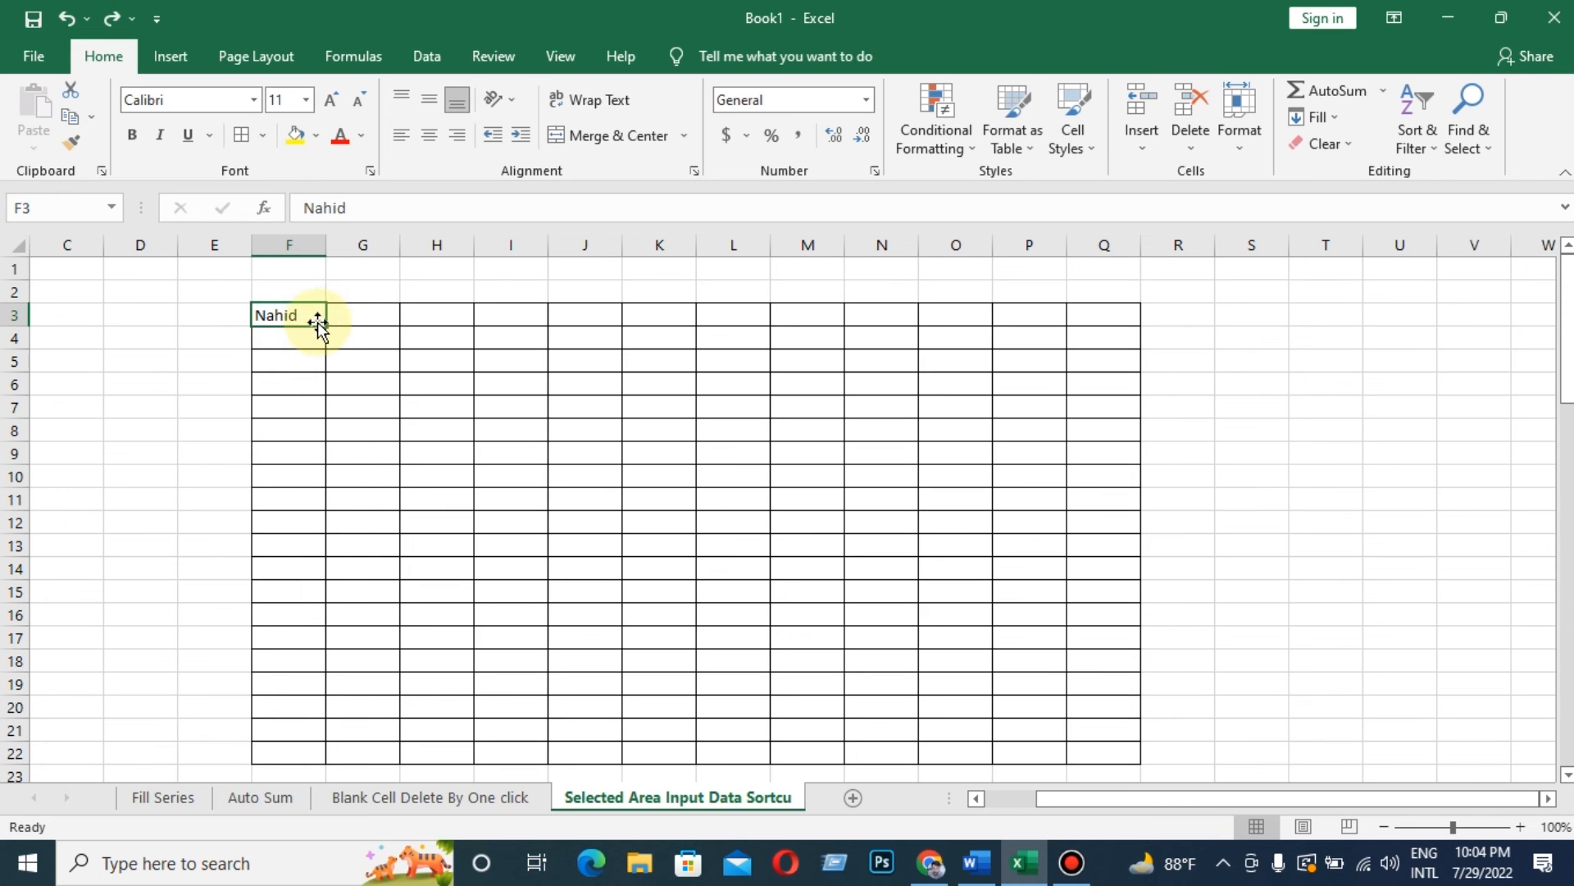
Select F3:F37 and use Fill Down to copy the name from F3 through the selection
drag(322, 326, 312, 776)
scroll(405, 645, up, 4)
scroll(404, 645, up, 1)
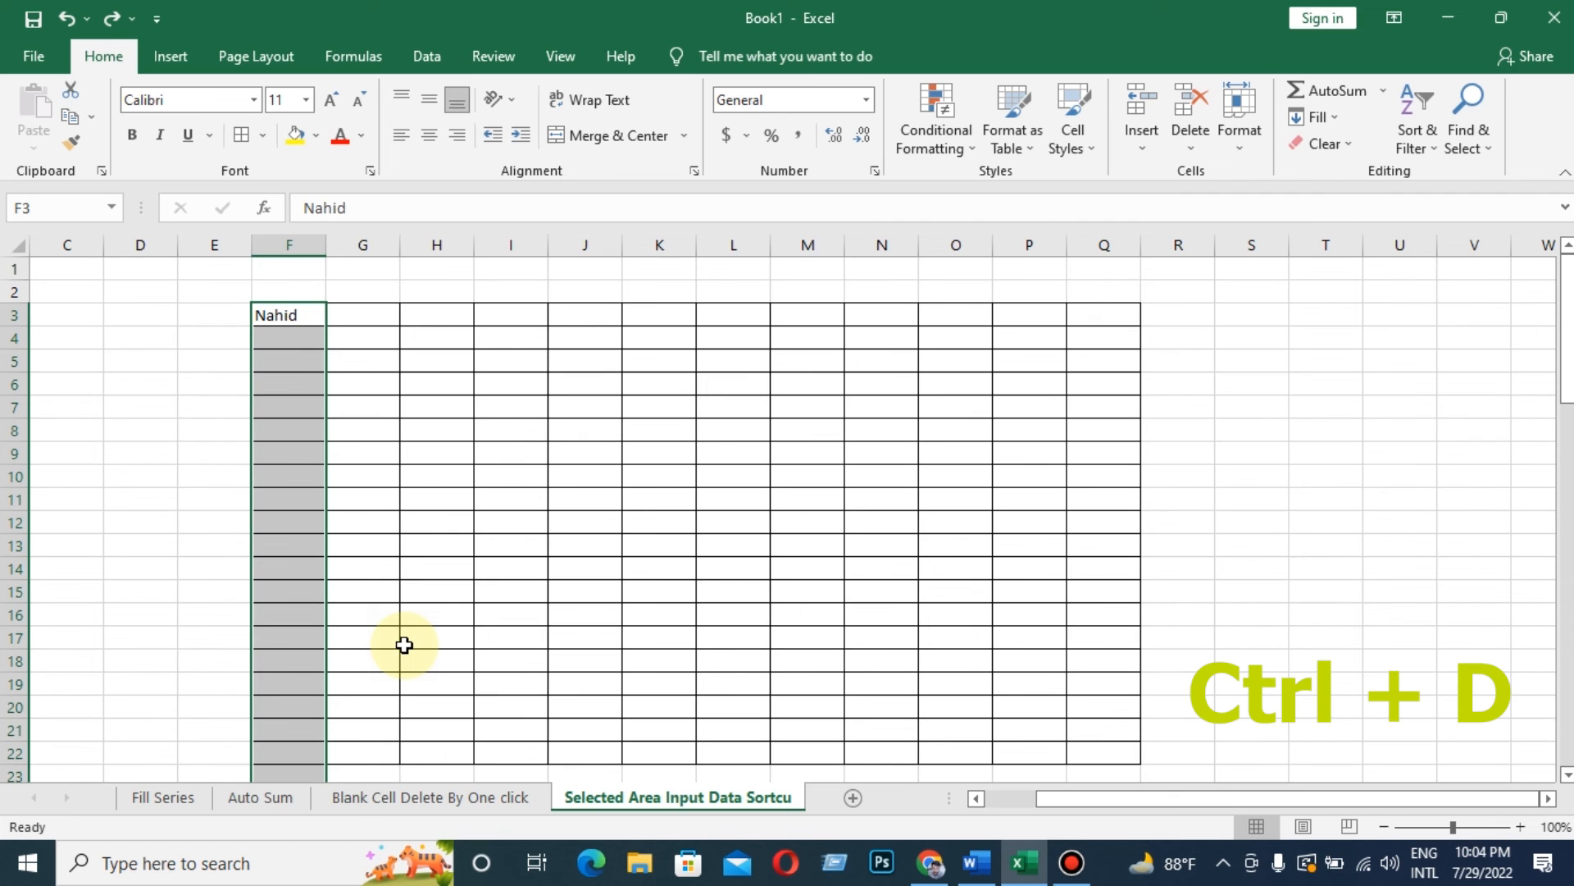
key(ctrl+d)
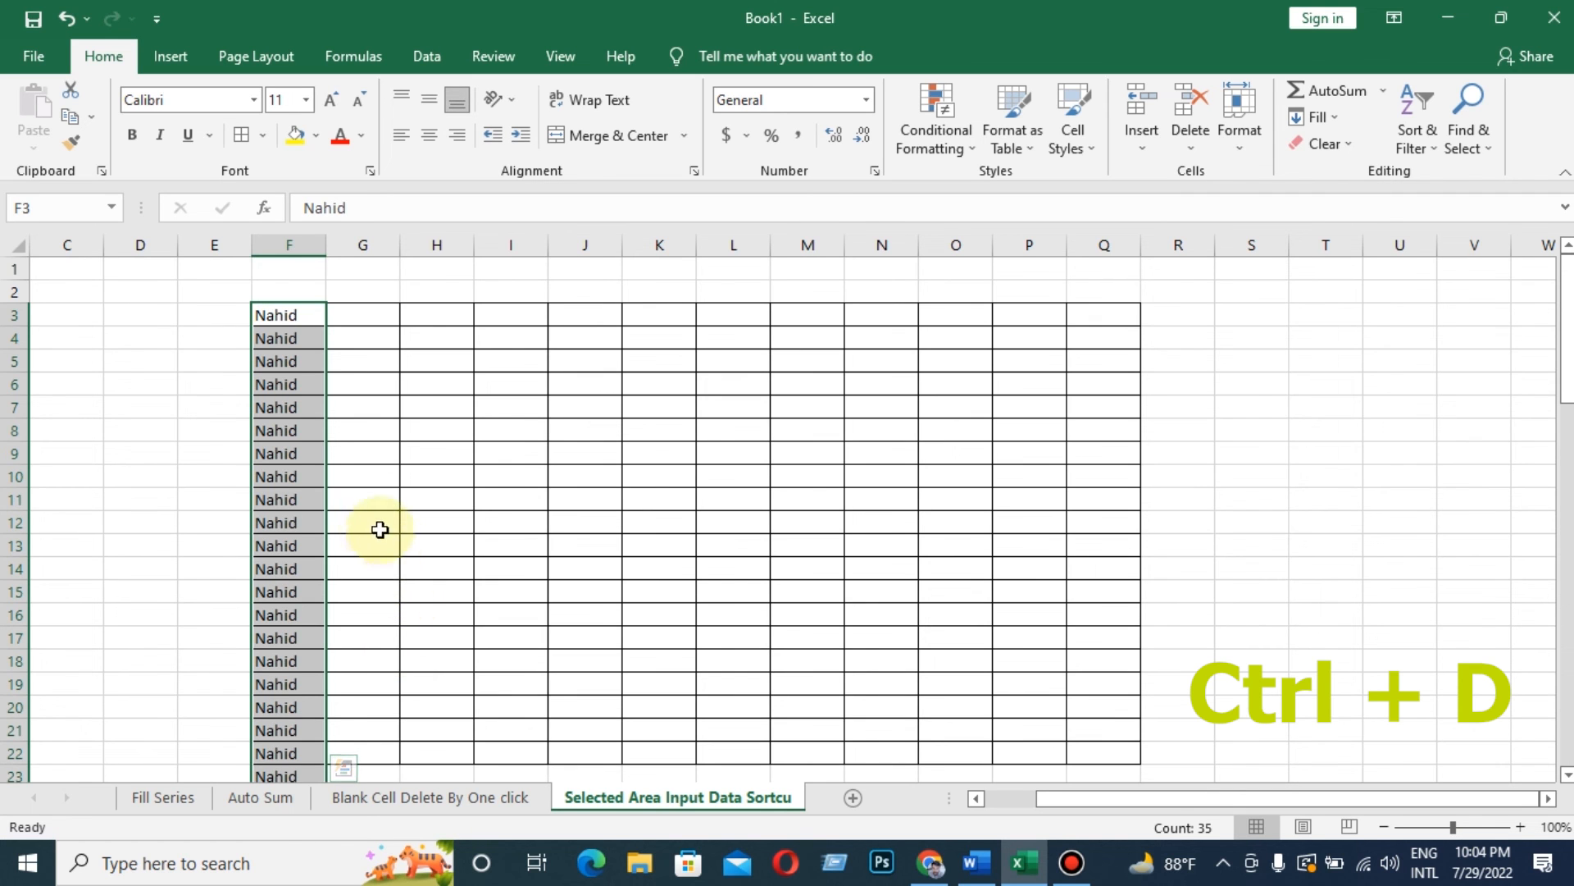
scroll(385, 533, down, 5)
scroll(371, 522, up, 5)
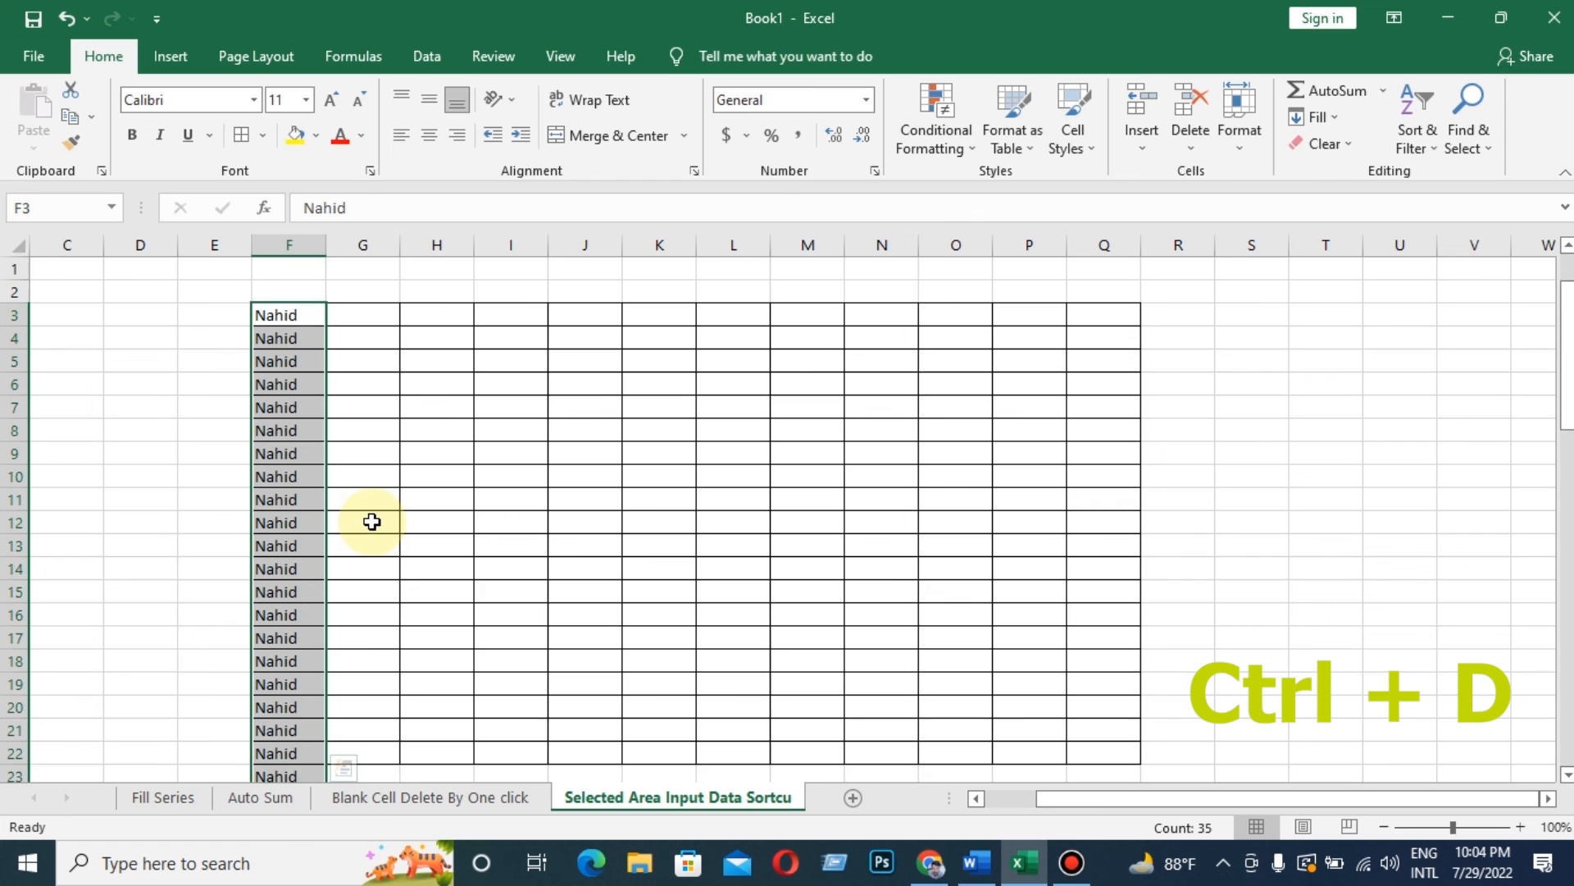
Select F3:V3 and use Fill Right to copy the name from F3 across the row
click(311, 319)
mouse_move(294, 316)
mouse_down()
mouse_move(724, 320)
mouse_move(1191, 295)
mouse_move(1245, 318)
mouse_move(1447, 318)
mouse_up()
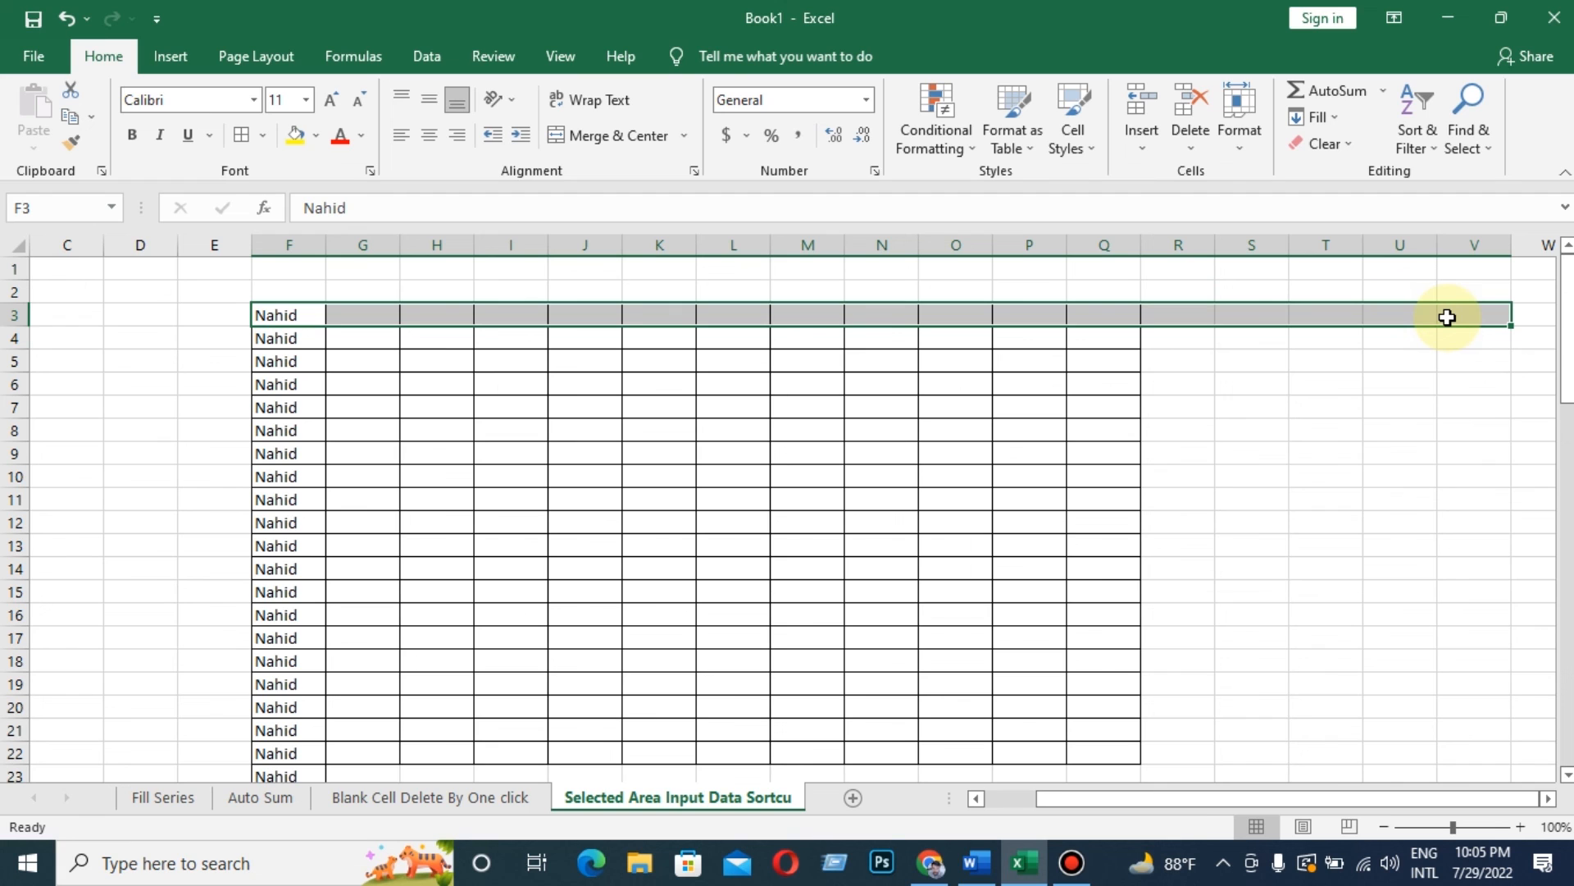
key(ctrl+r)
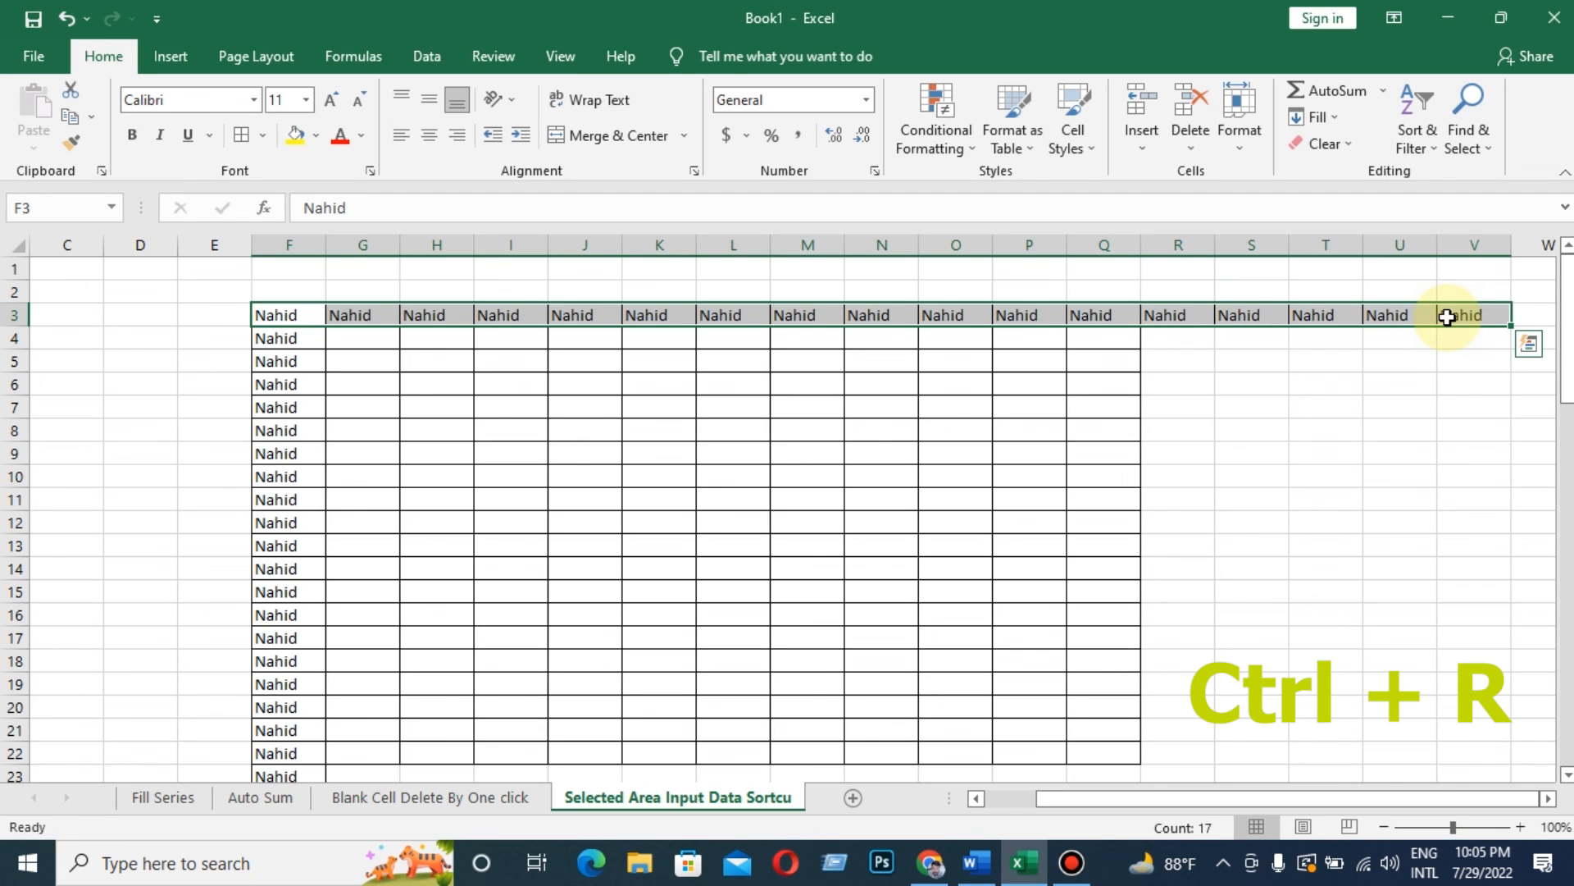
scroll(340, 426, down, 2)
scroll(320, 410, up, 2)
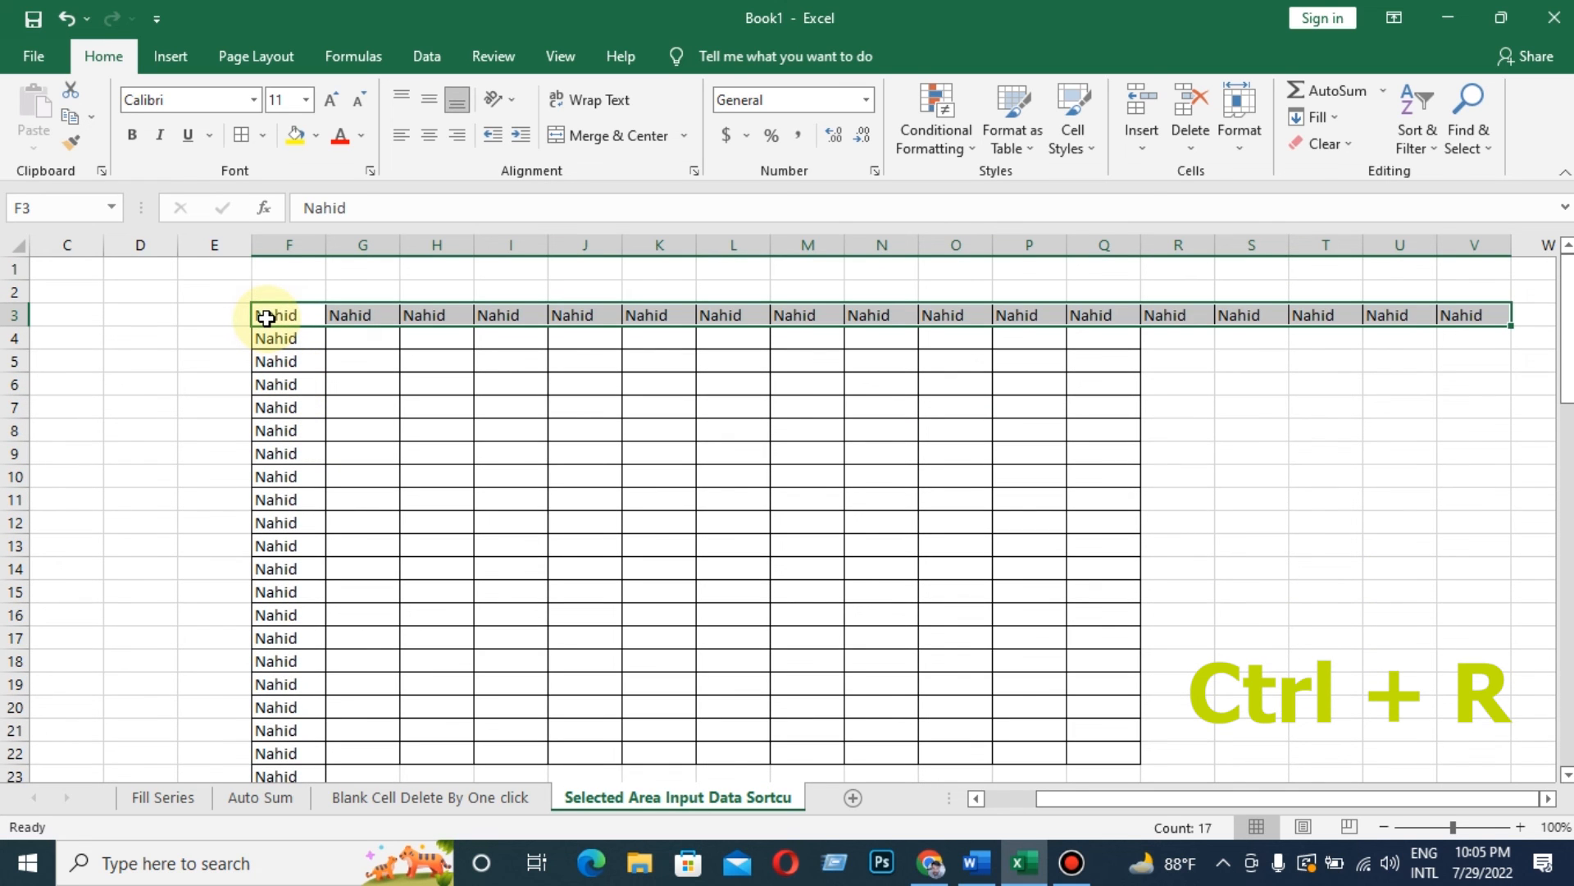